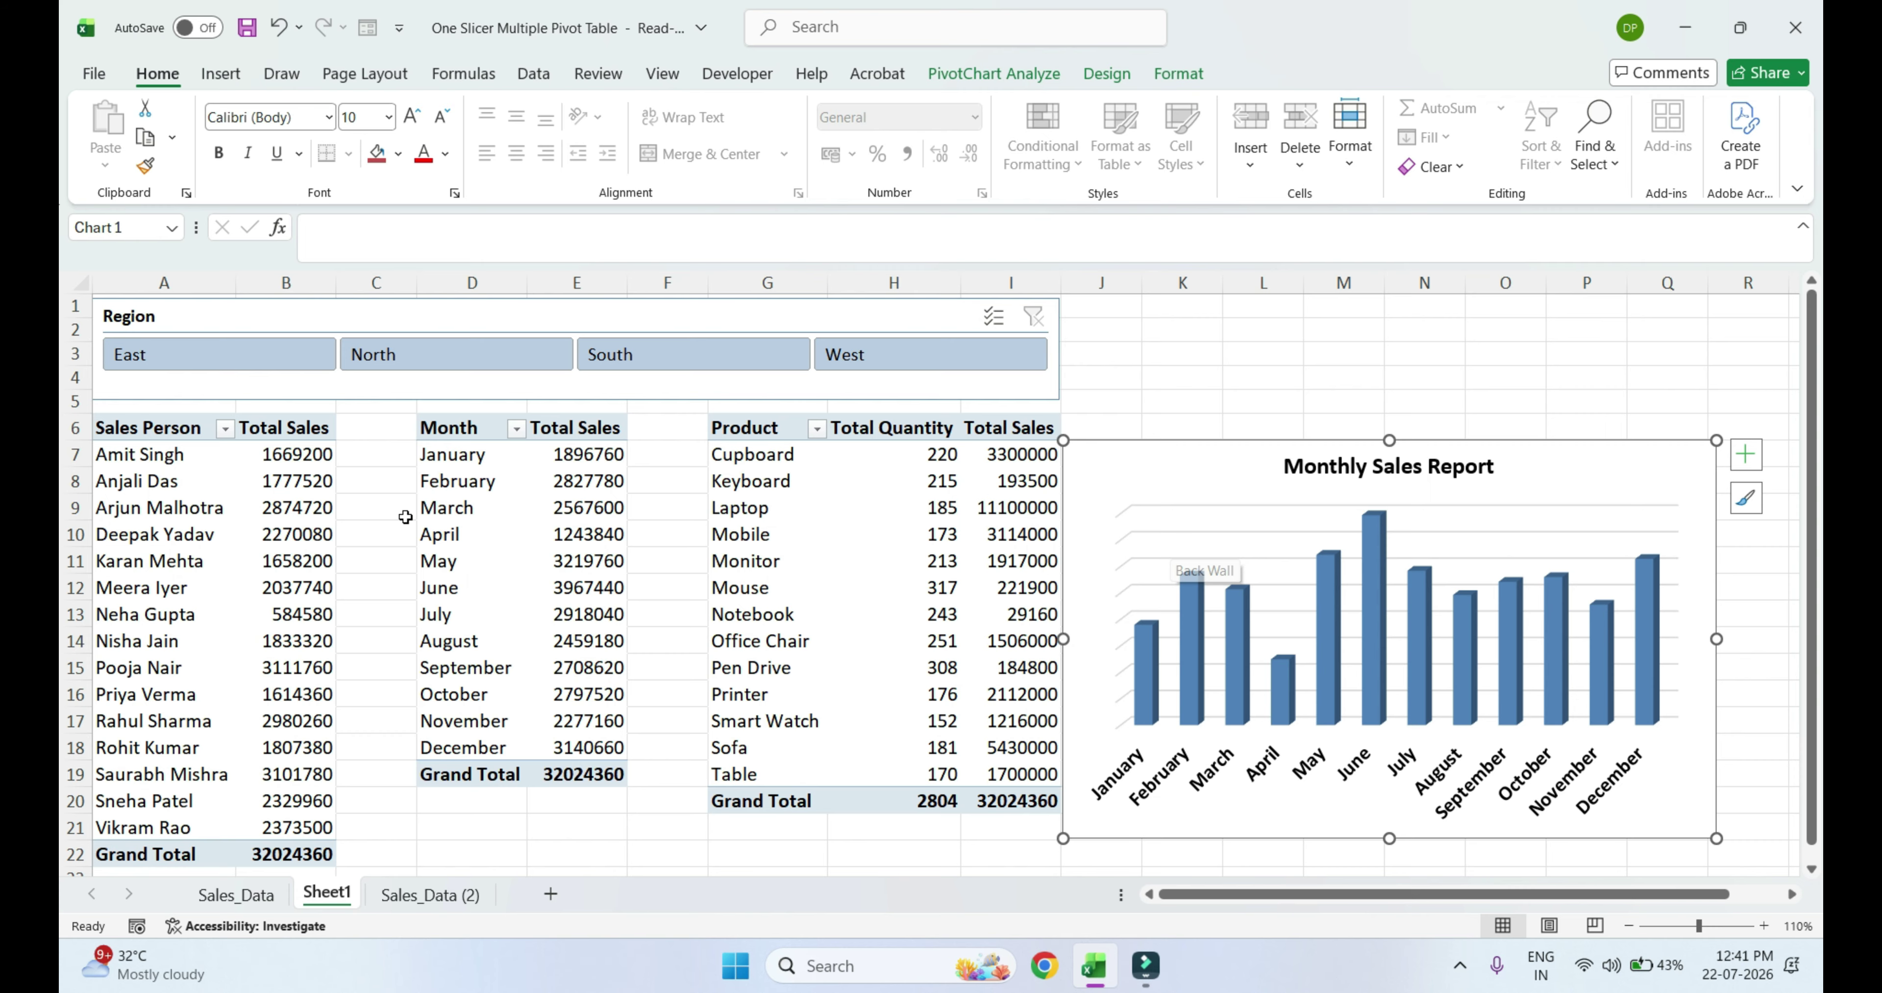
Filter the finished report by the East, North, South and West regions in turn using the Region slicer
left_click(280, 361)
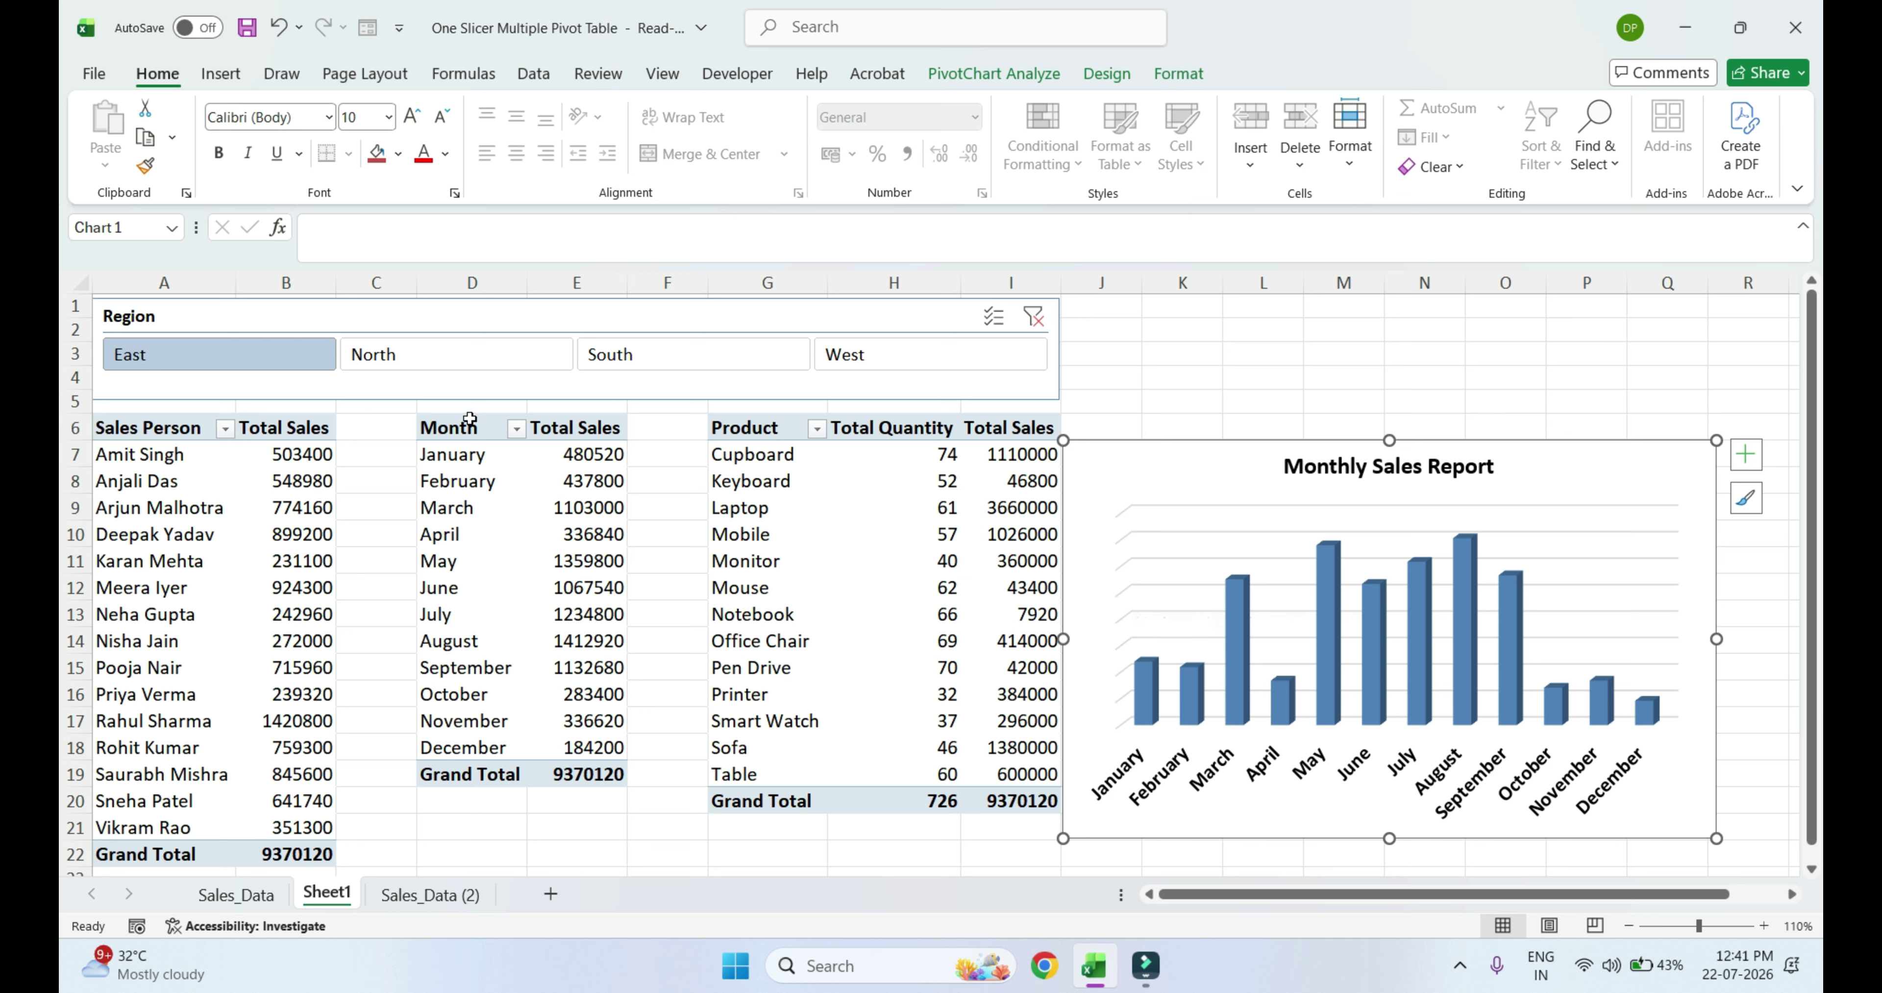
left_click(422, 364)
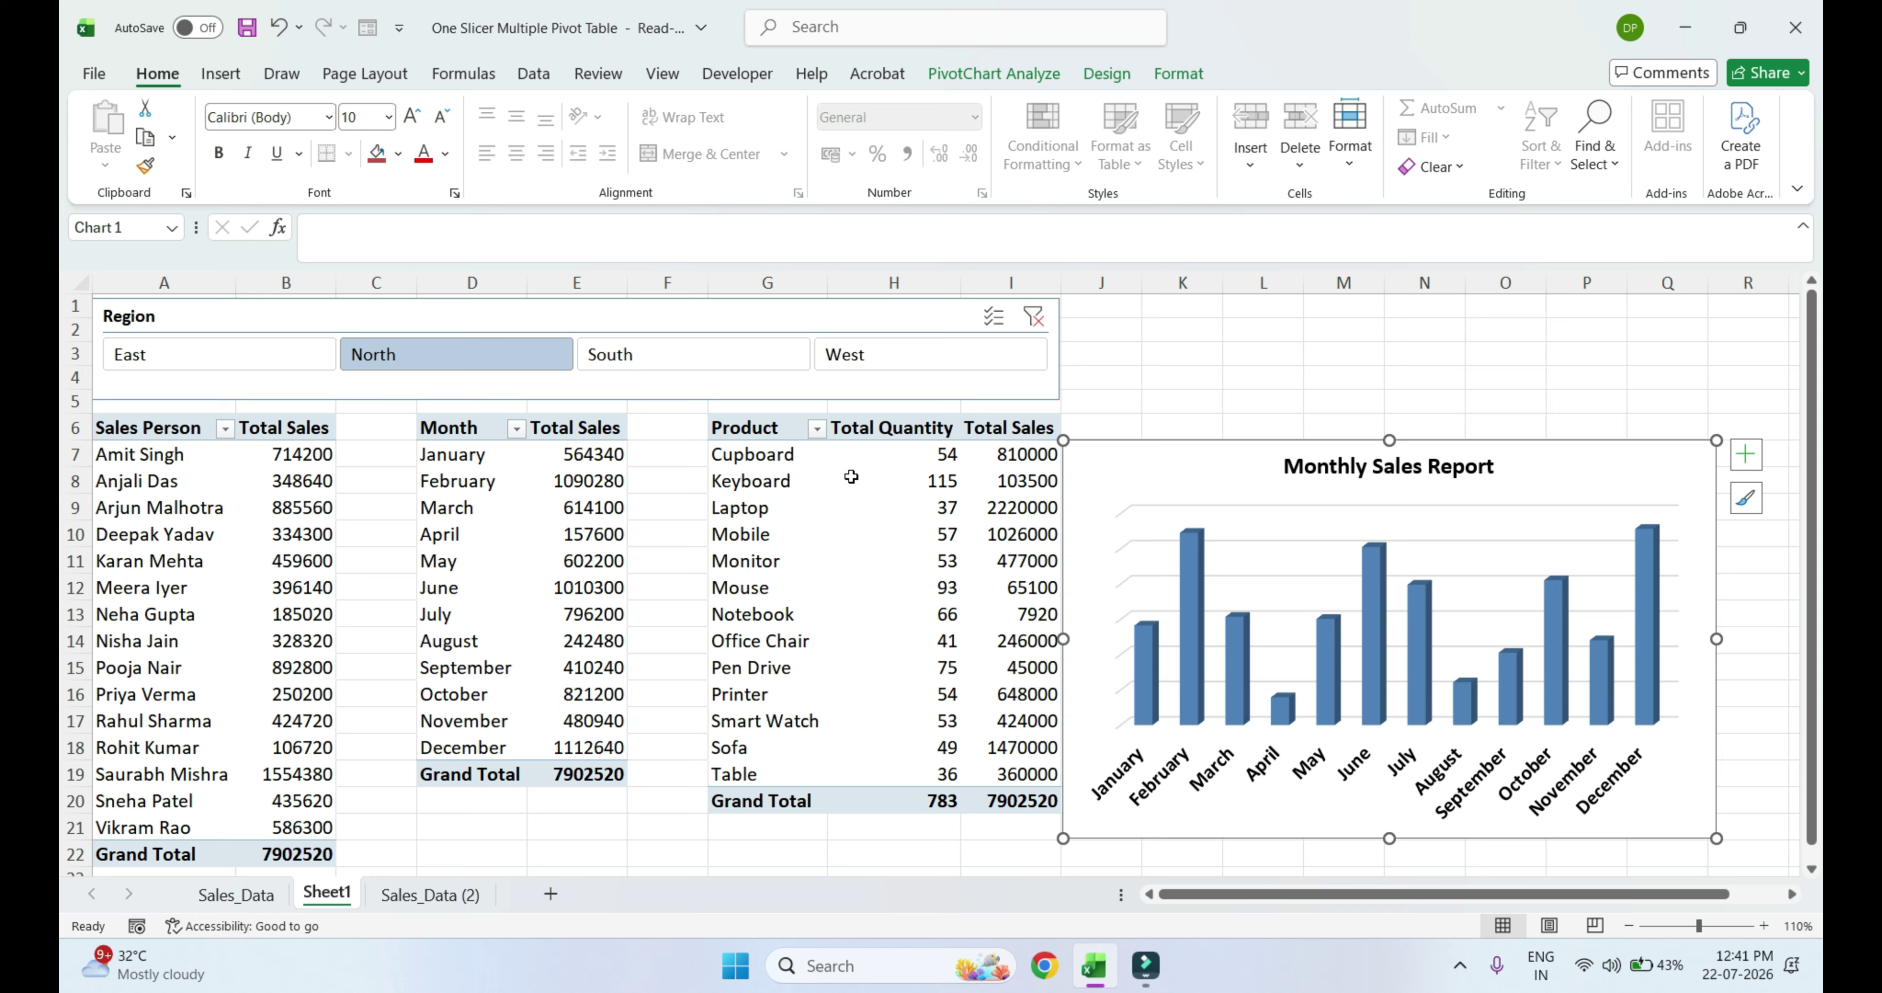
left_click(726, 365)
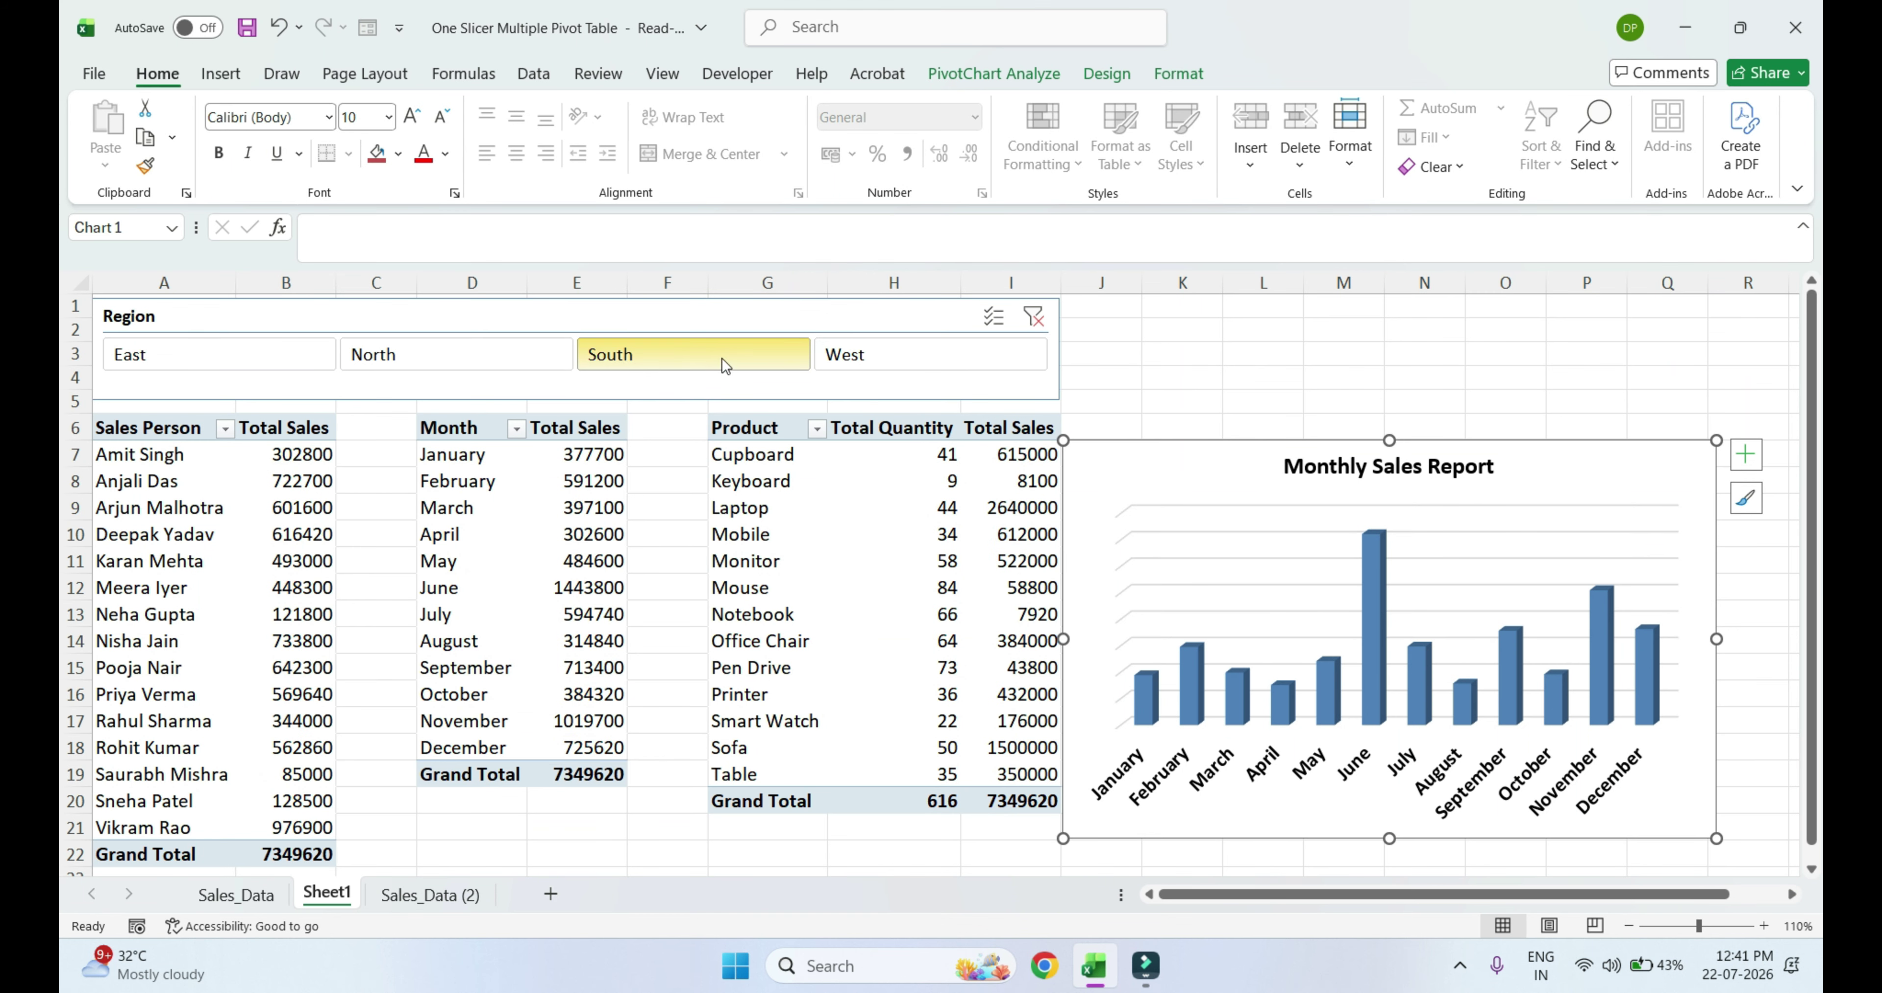
left_click(886, 355)
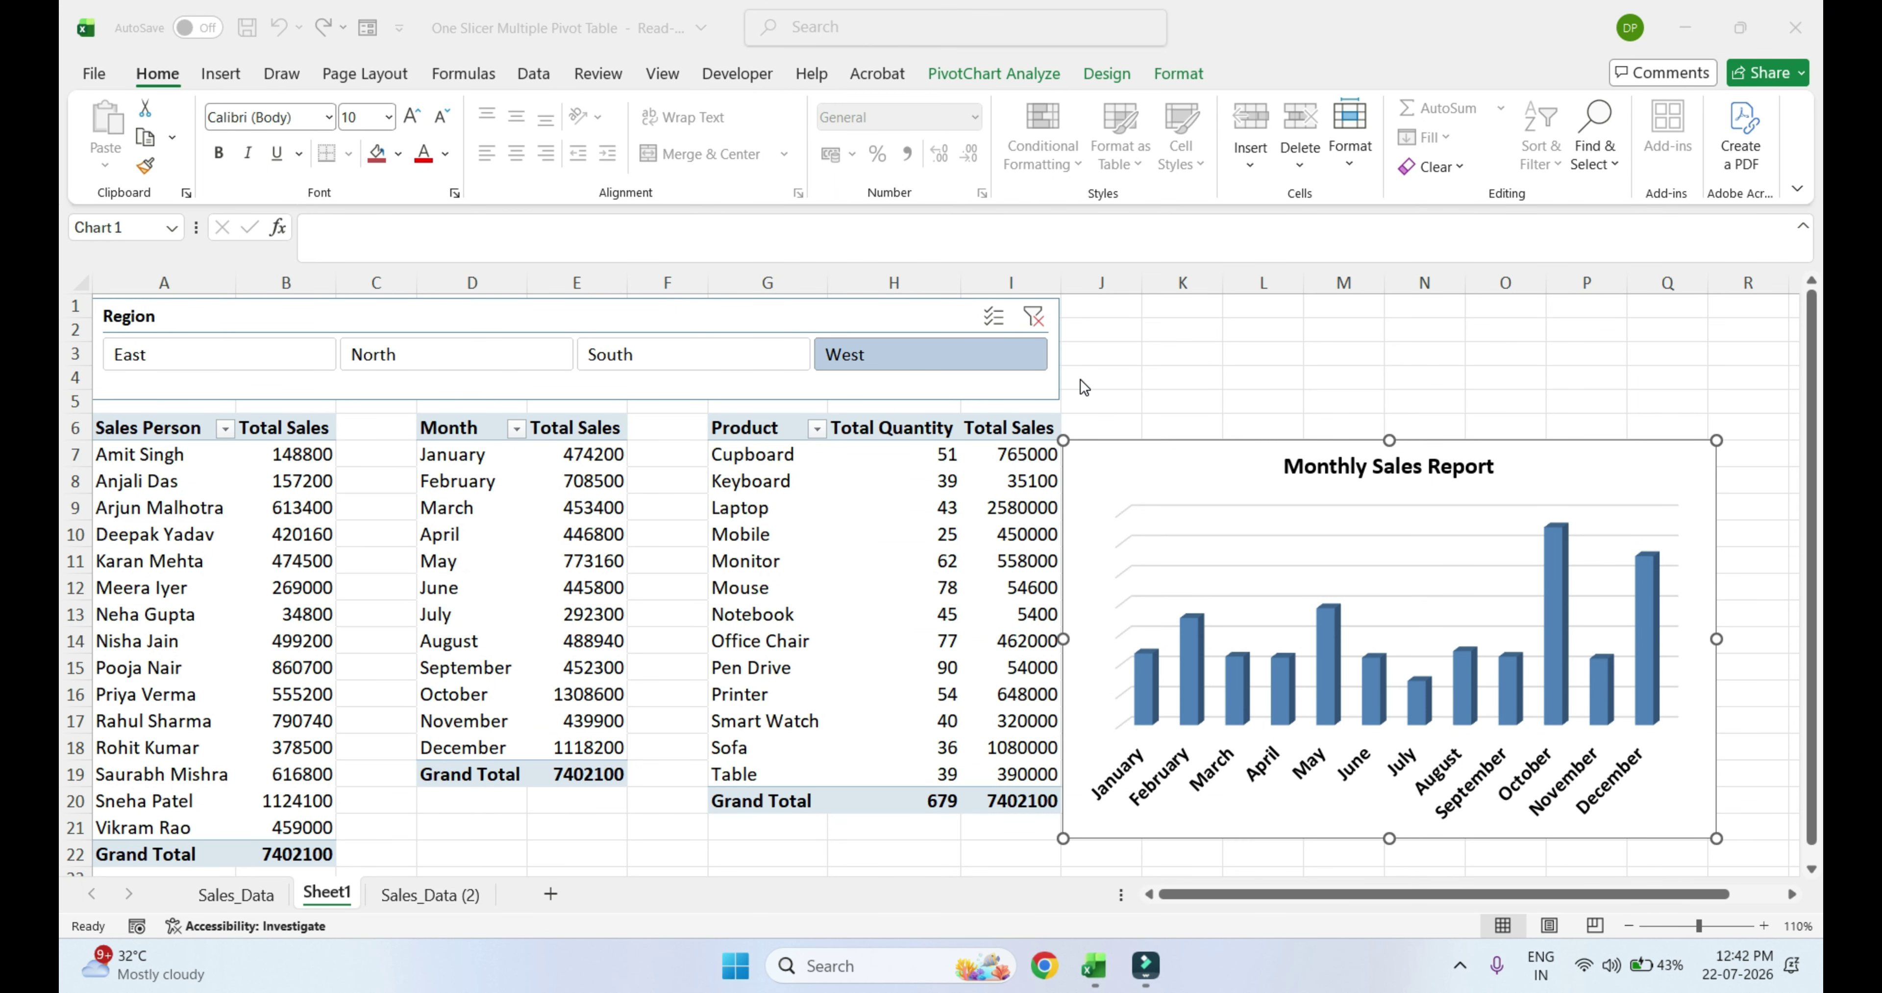
Create a PivotTable on a new worksheet from the whole data range of the Sales_Data (2) sheet
left_click(437, 904)
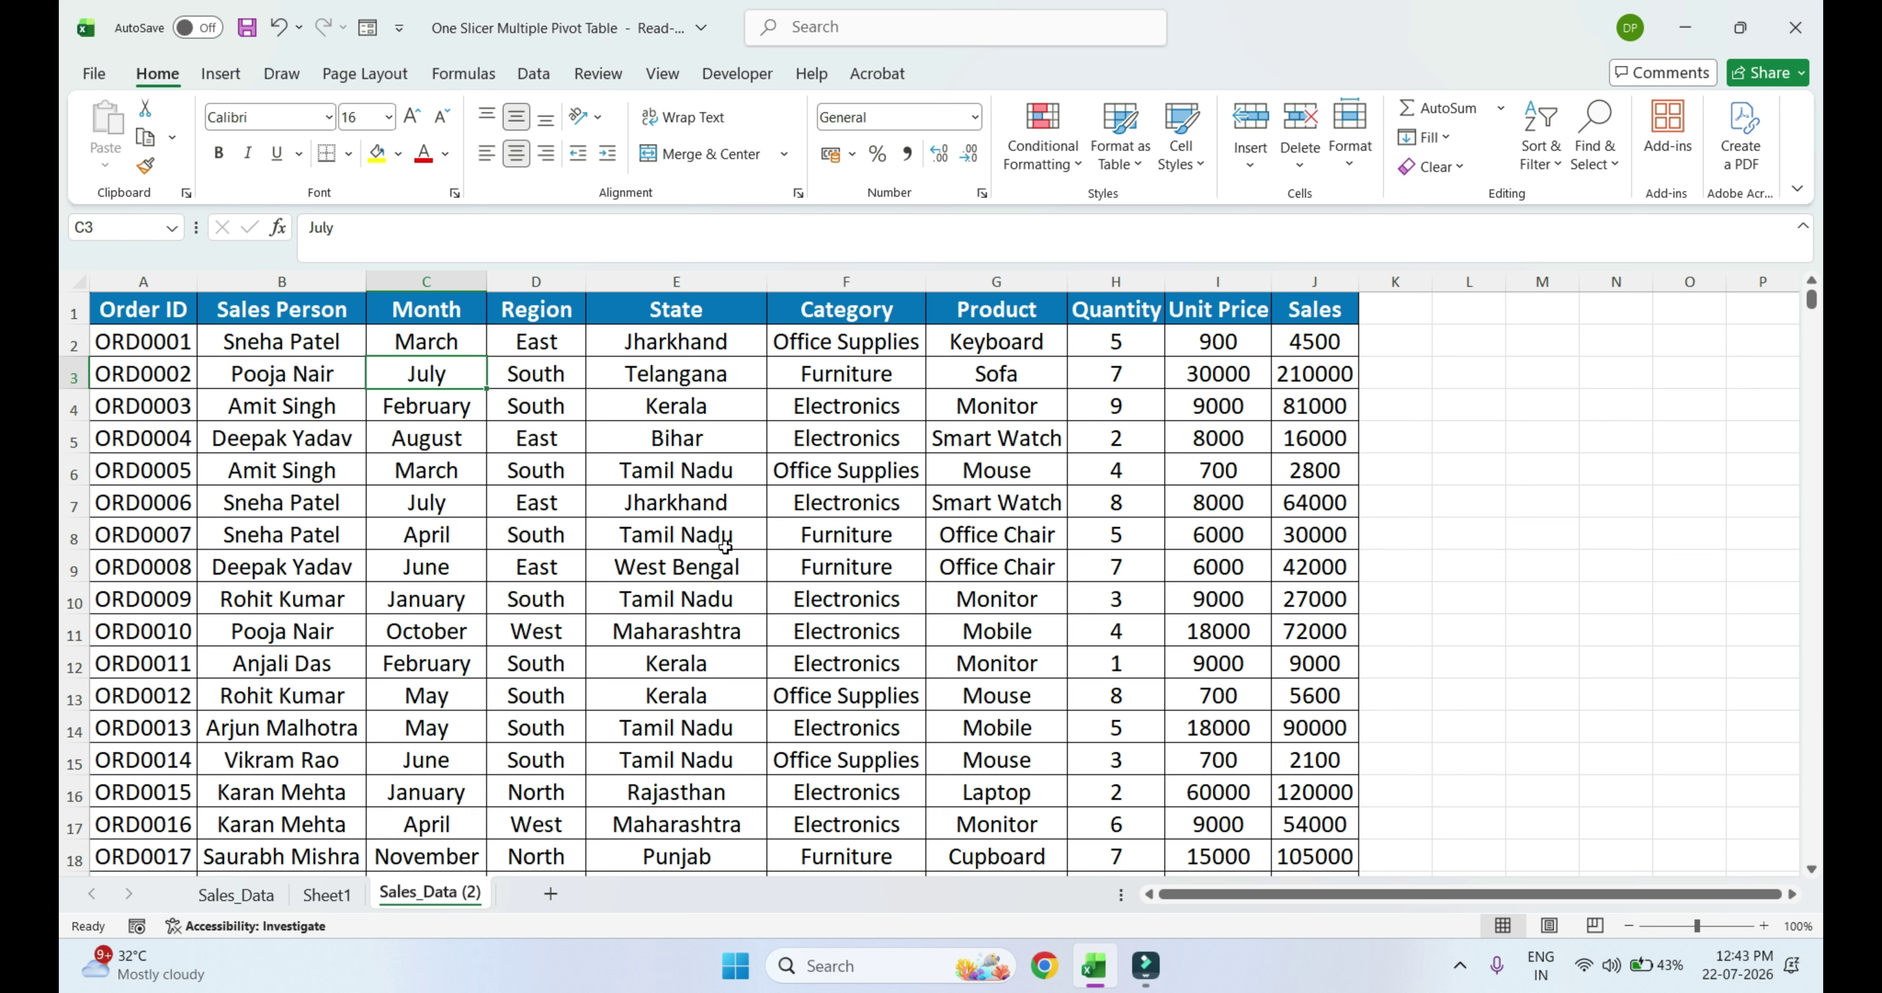
left_click(655, 504)
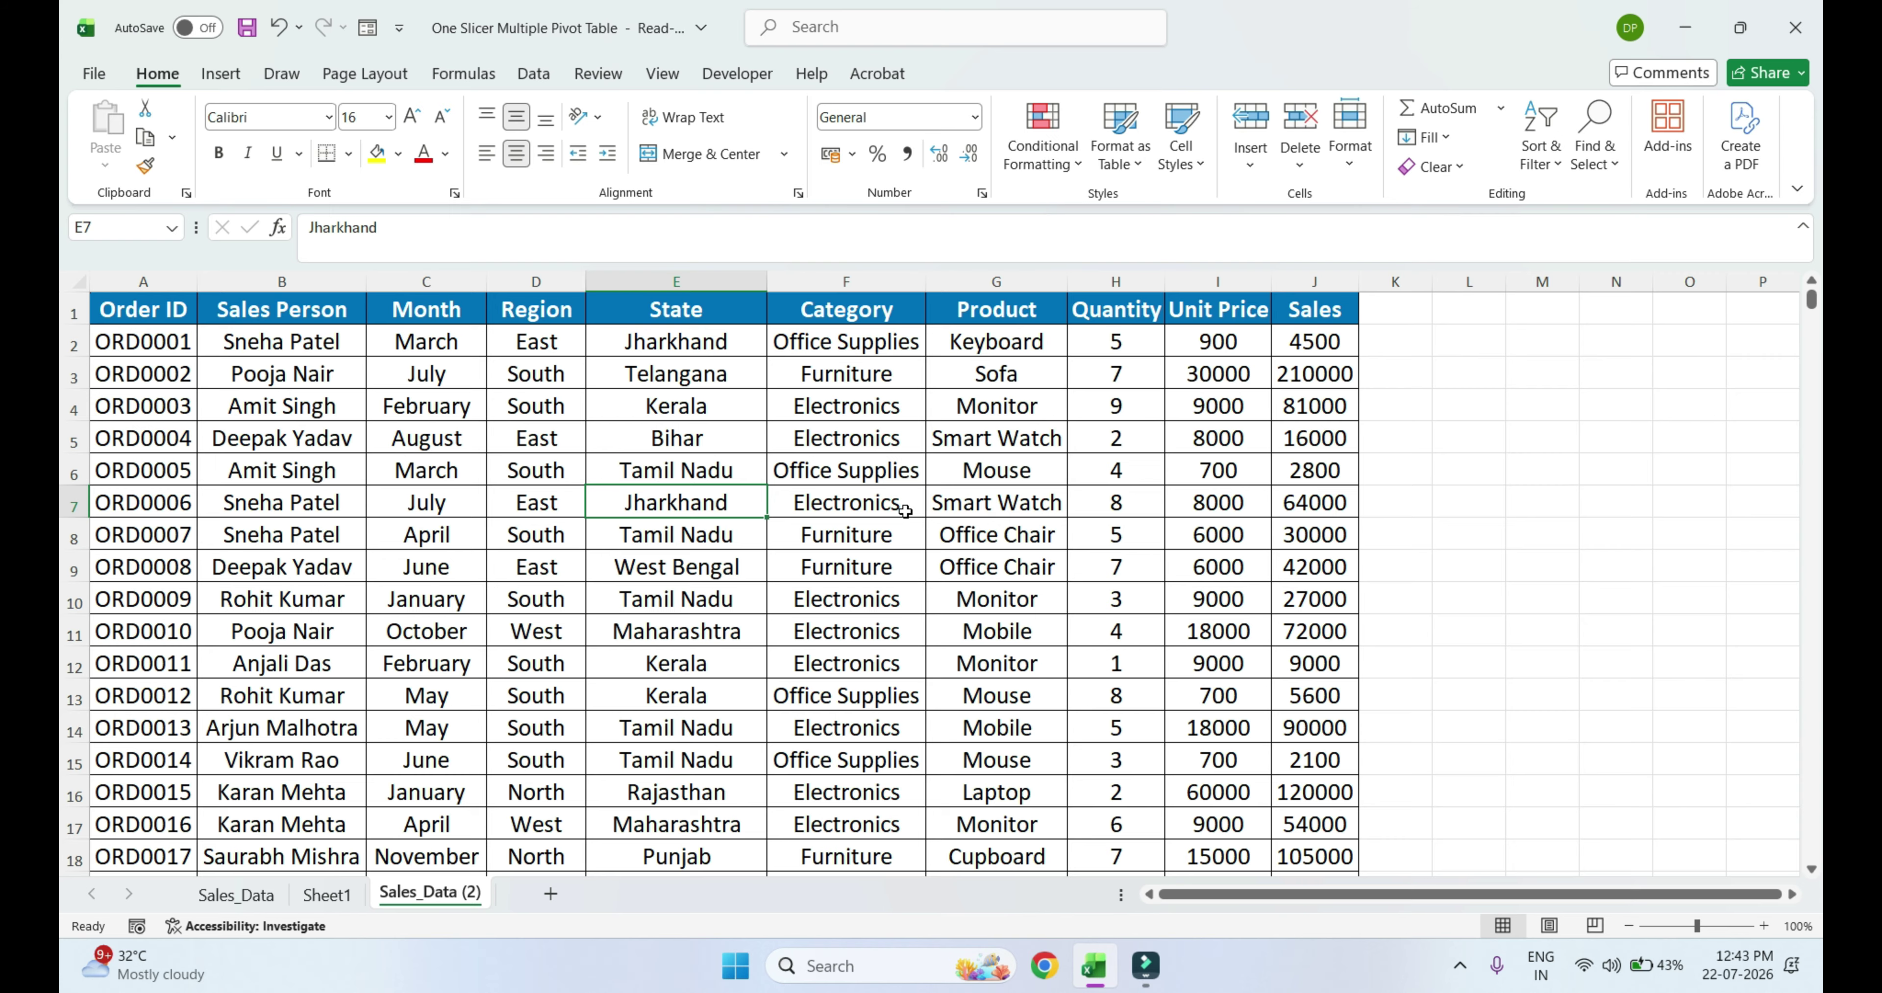
key("ctrl+a")
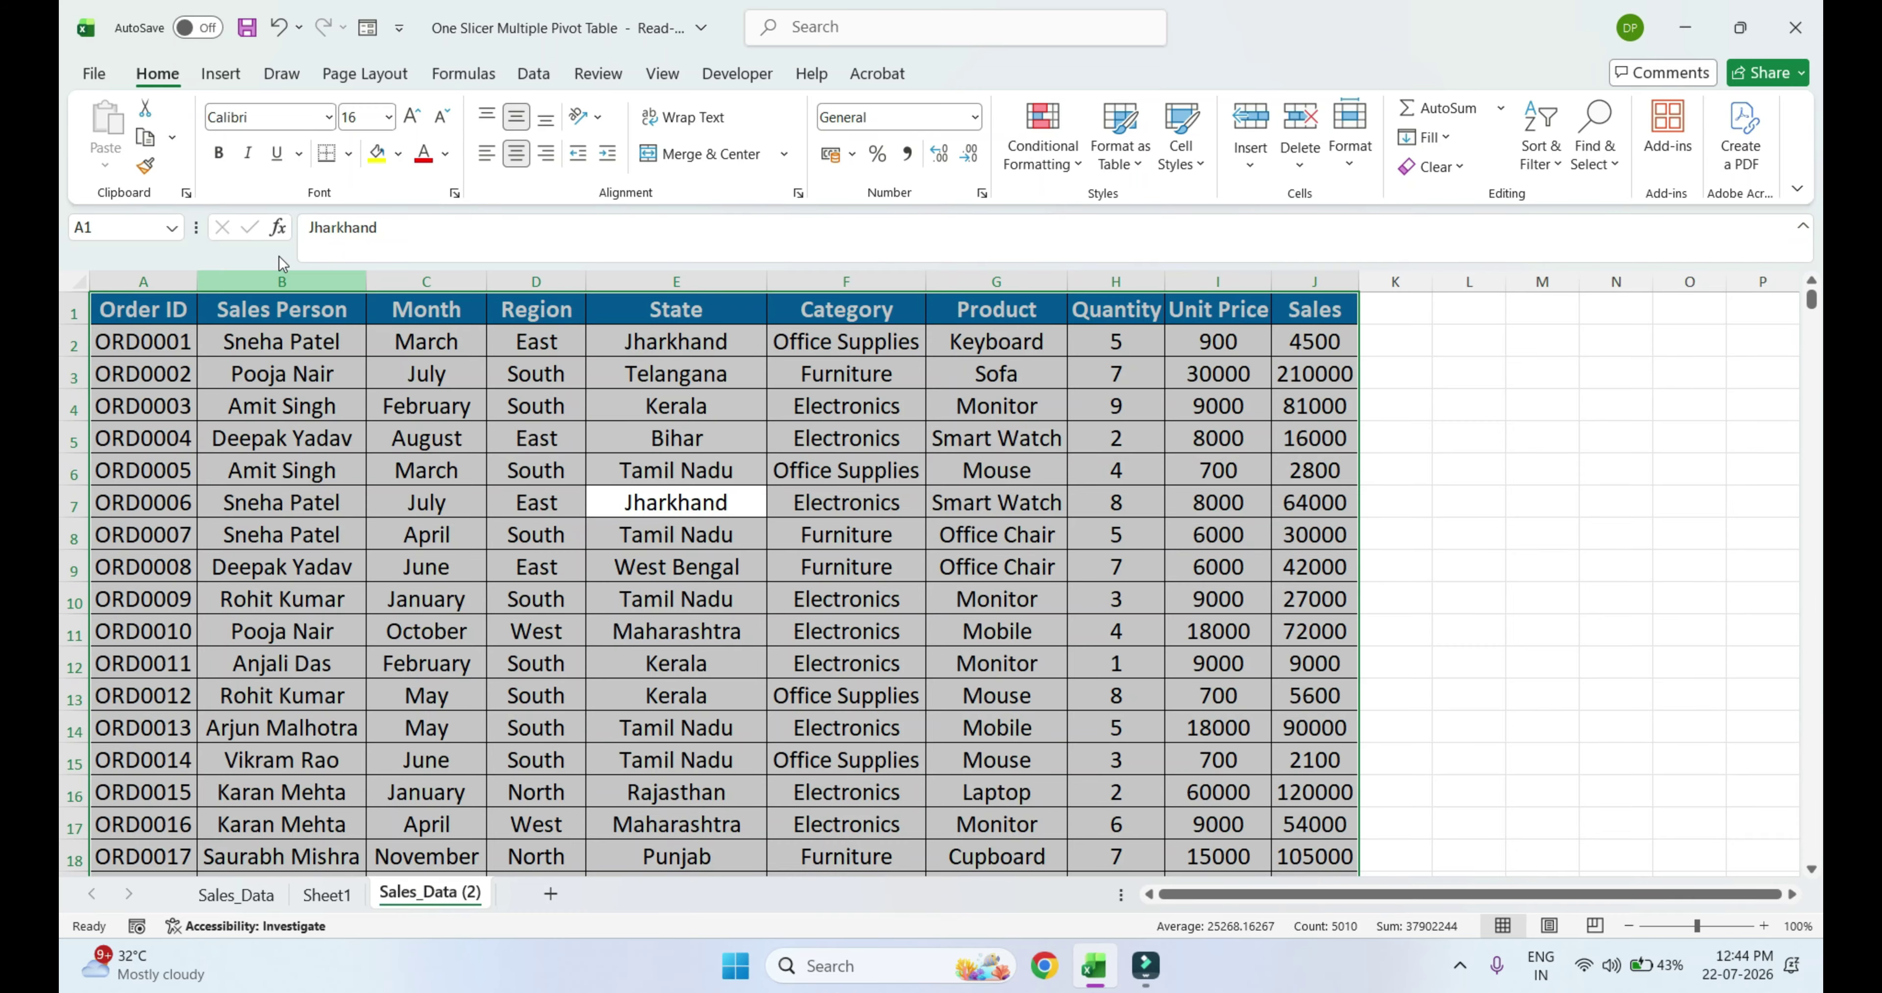
left_click(219, 75)
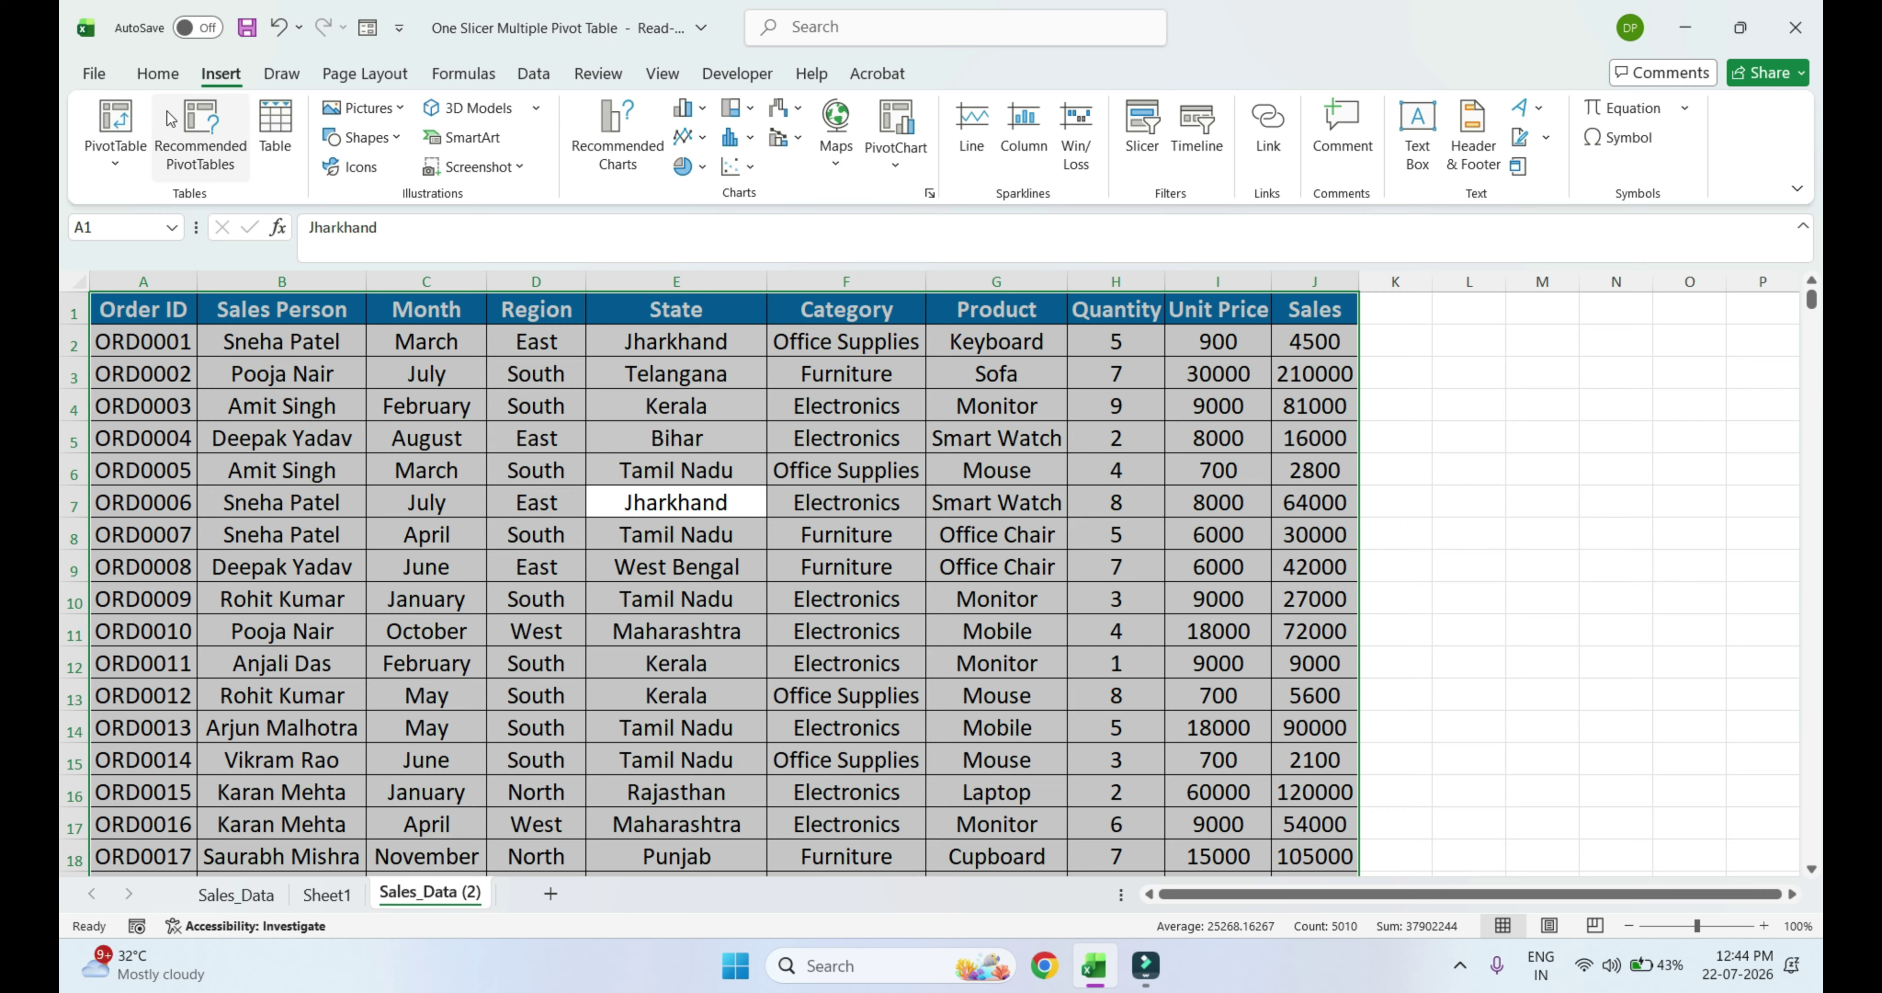
left_click(111, 122)
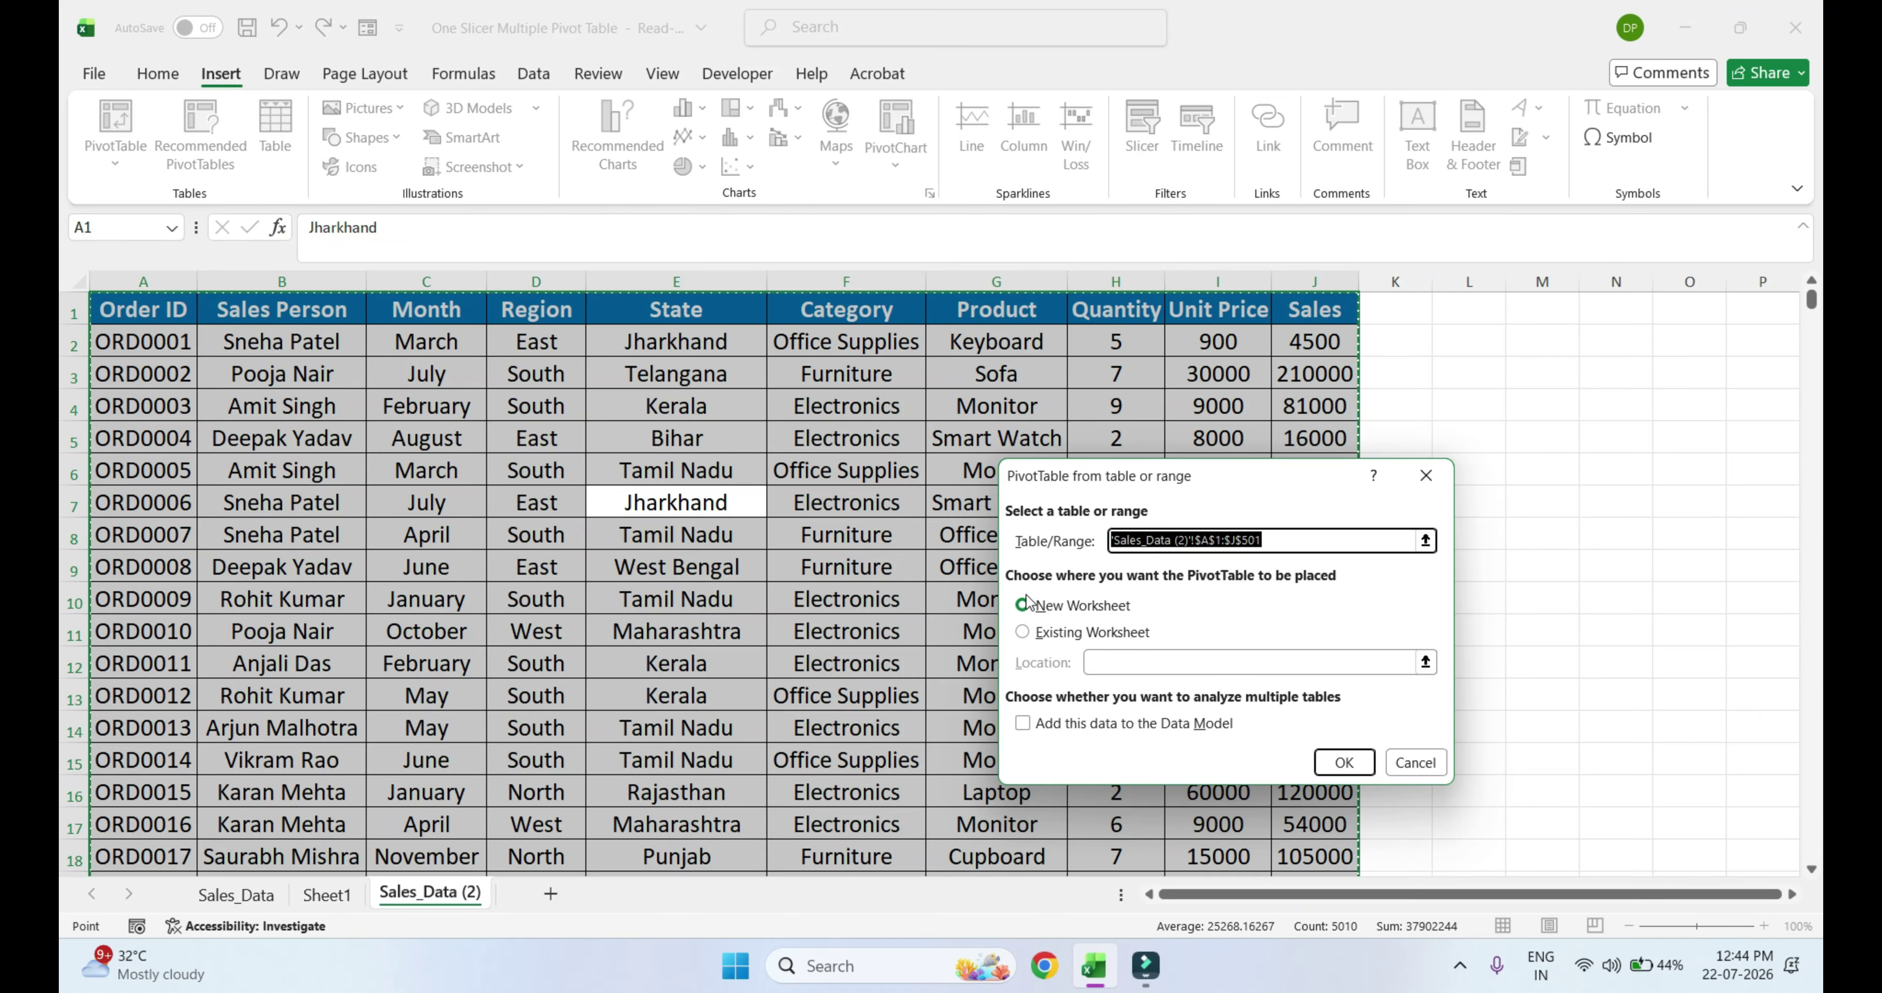
left_click(1344, 763)
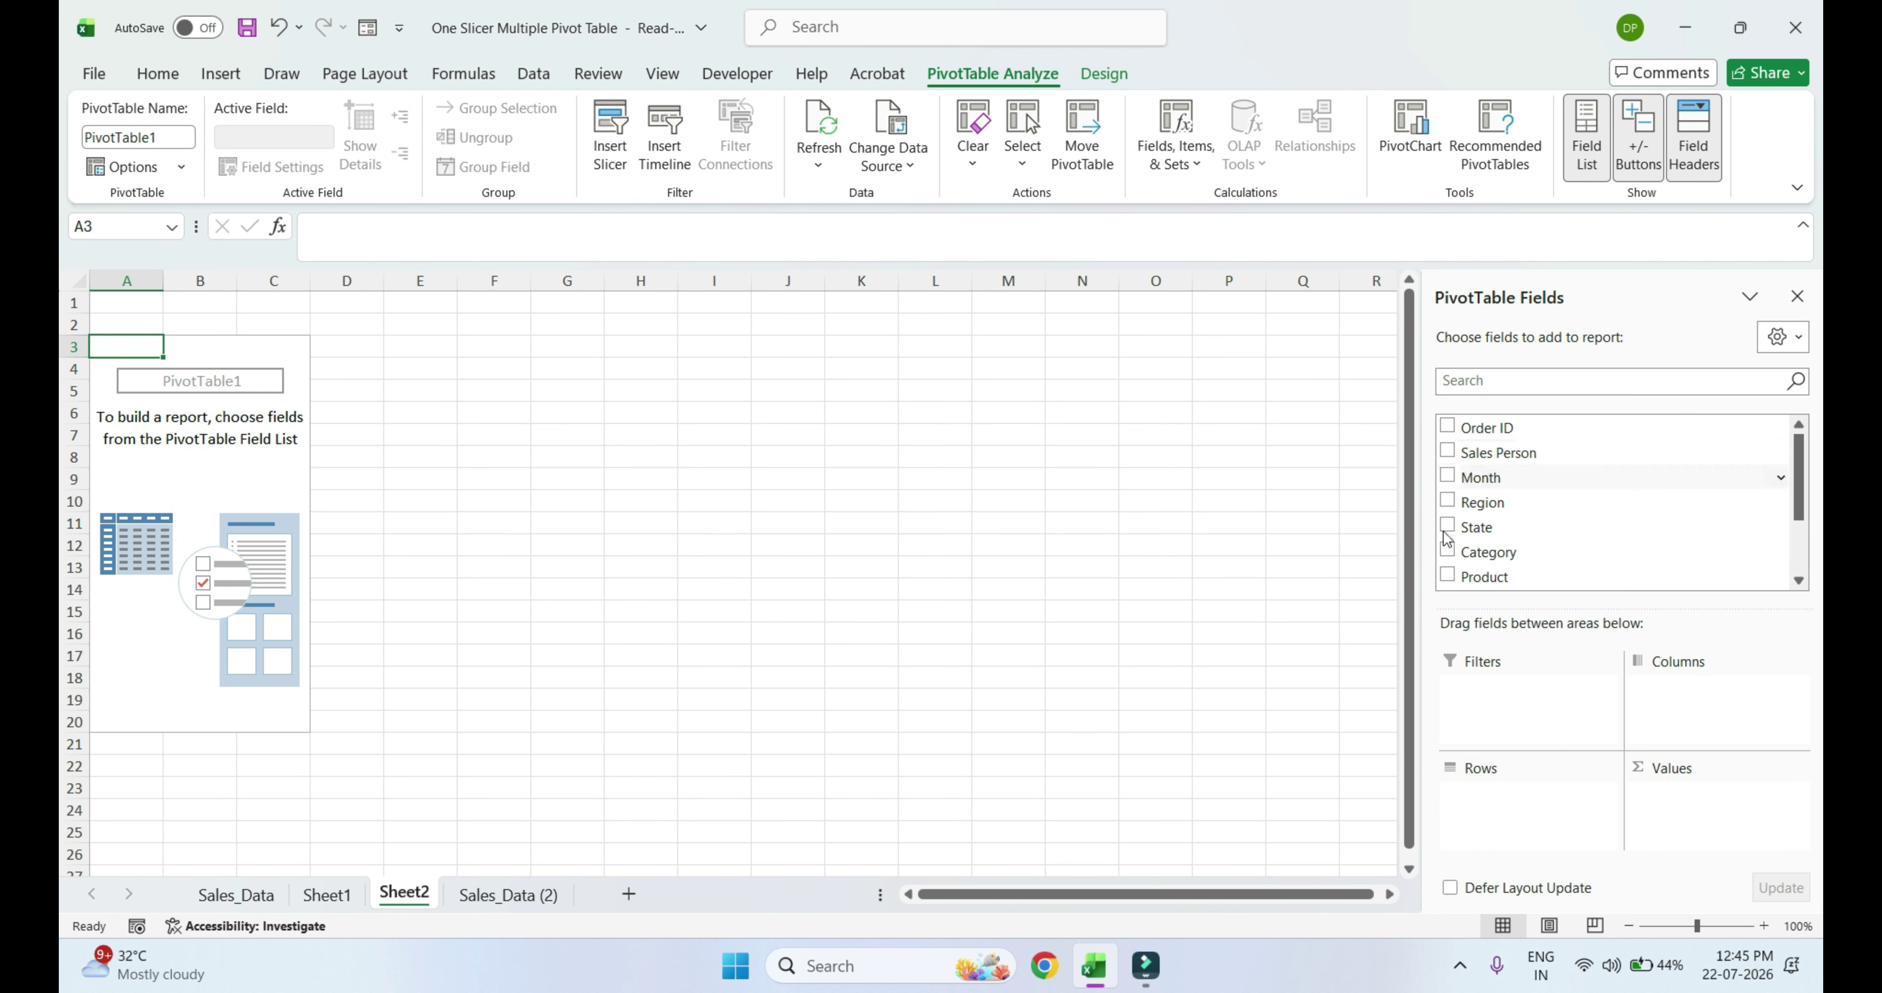
Add Sales Person to the PivotTable's rows and Sales to its values
left_click(1447, 451)
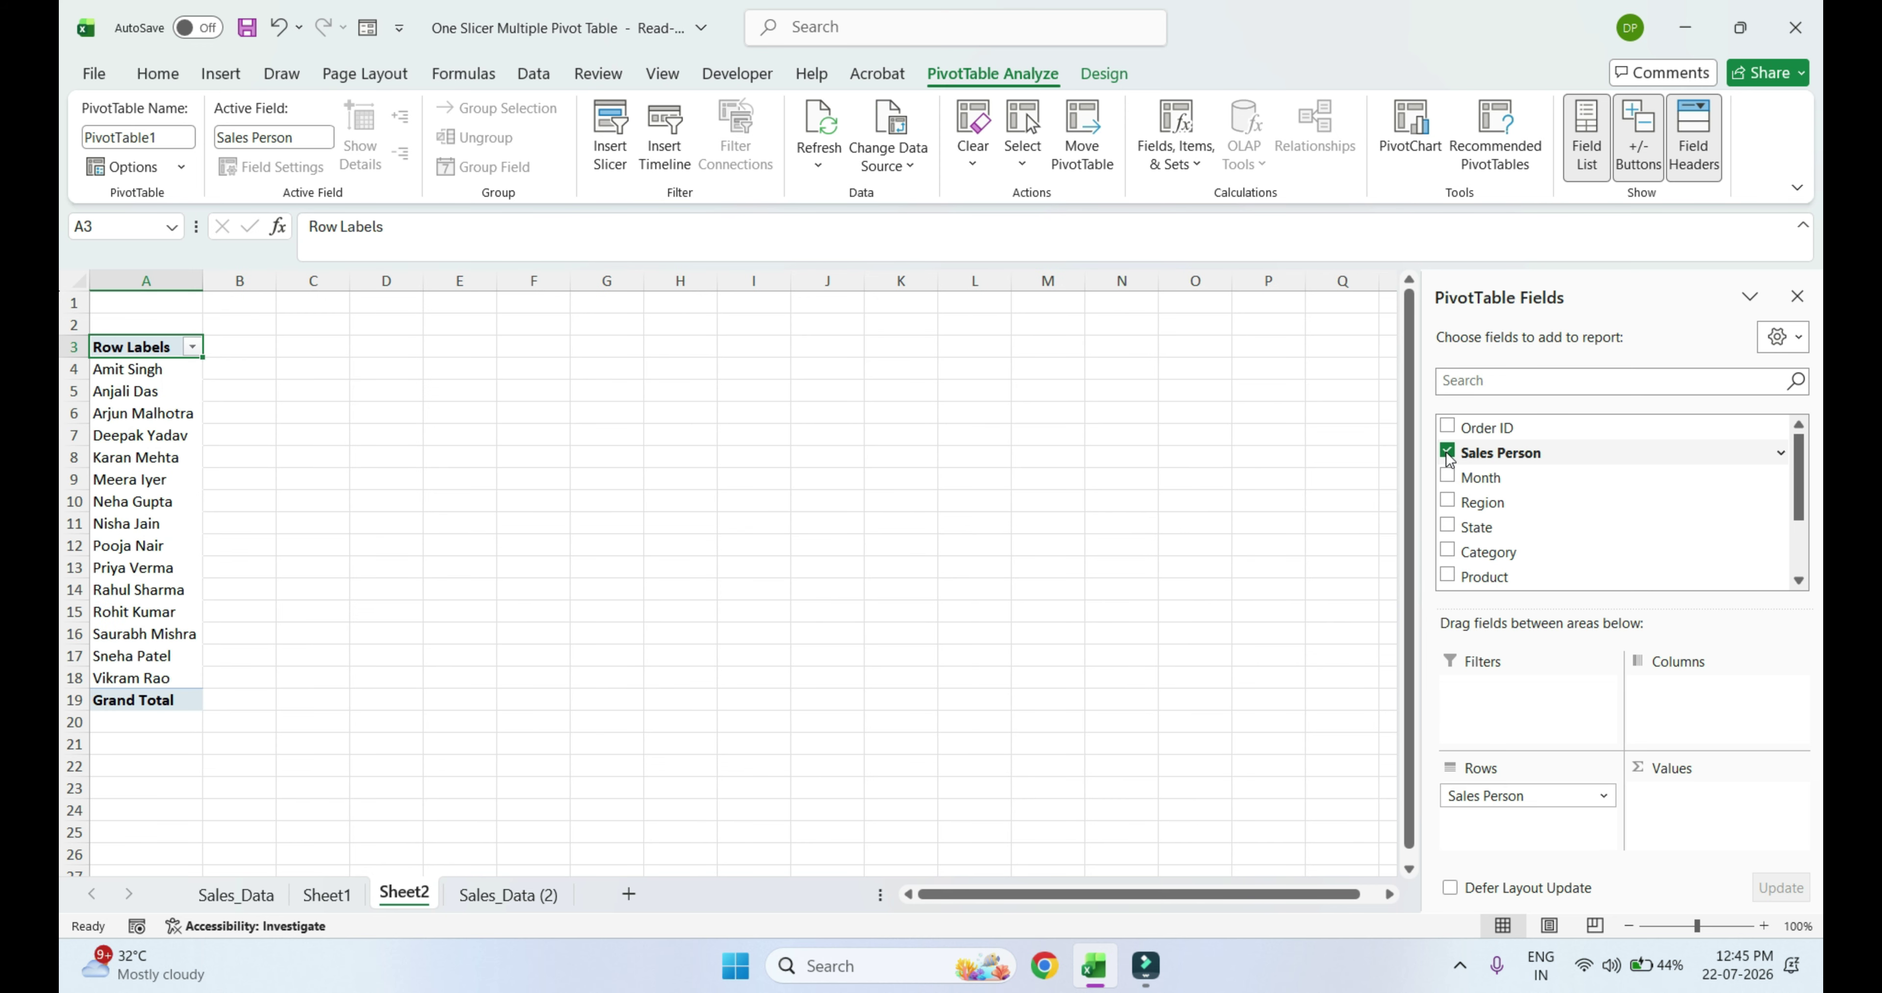
left_click_drag(1801, 482, 1801, 532)
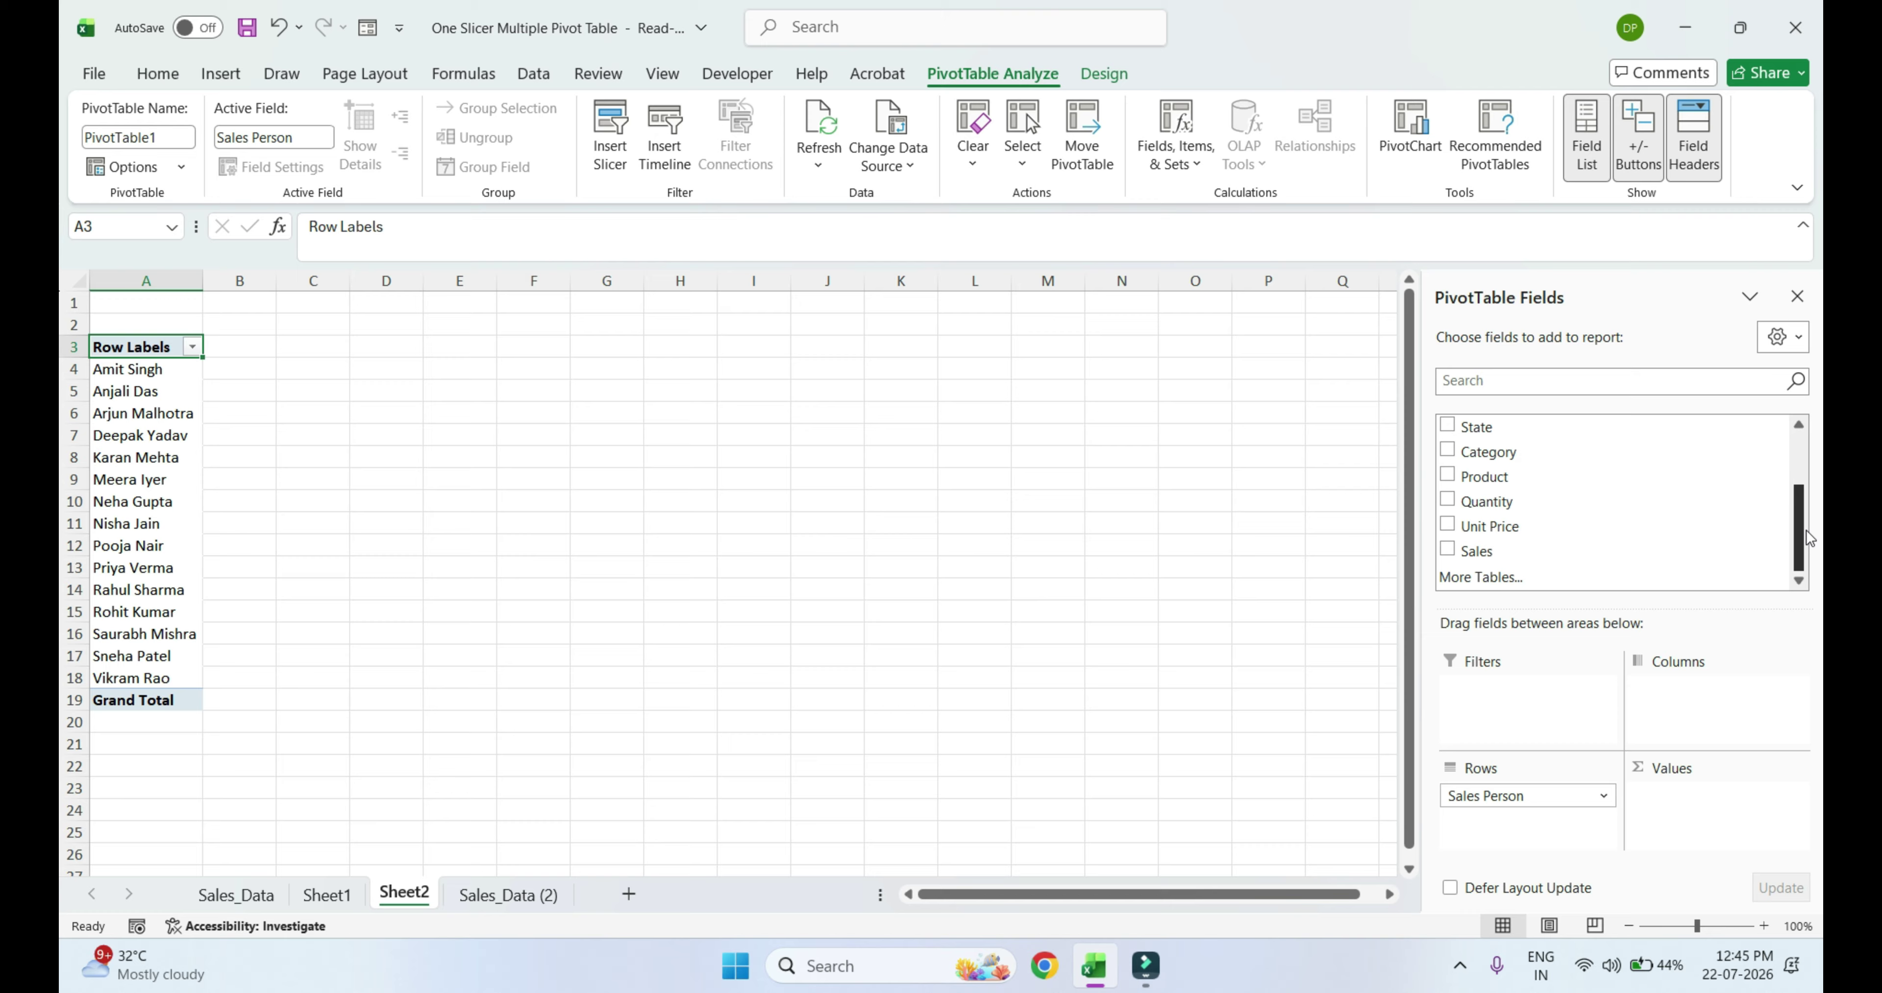
left_click(1459, 559)
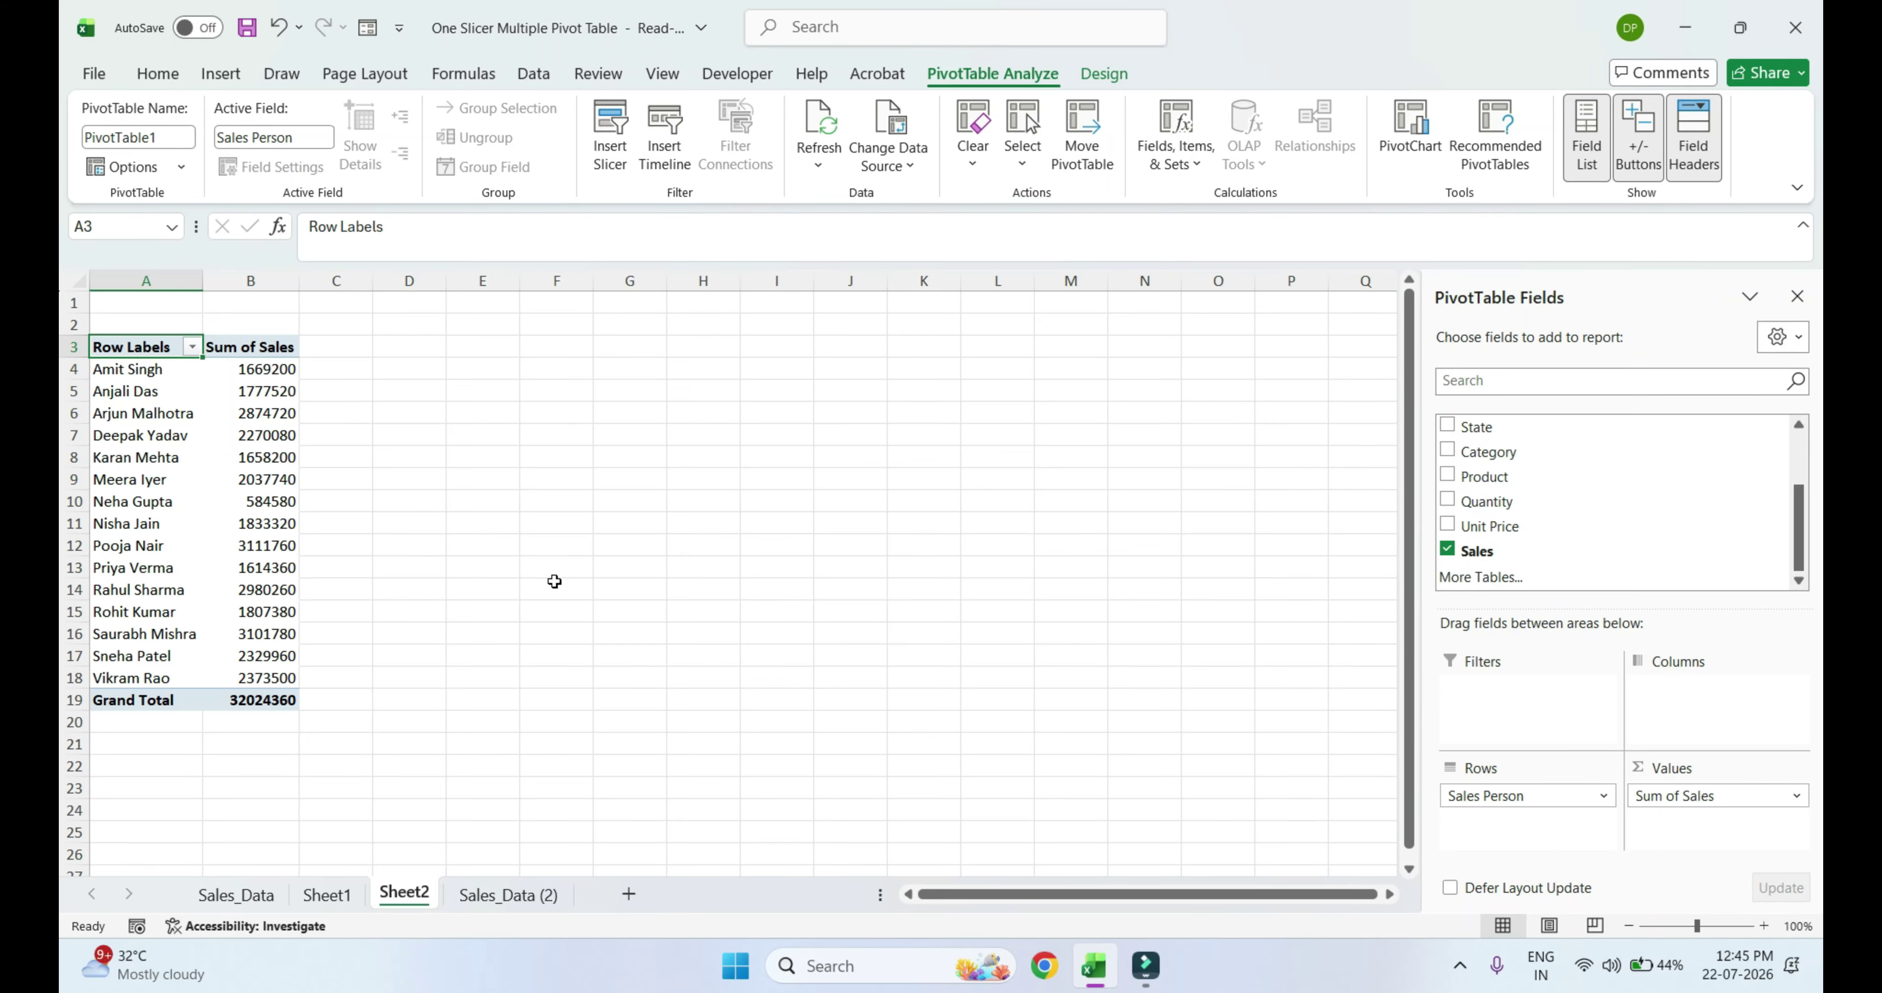
Copy the entire Sales Person PivotTable and paste the copy at cell D3
left_click(196, 493)
left_click(209, 499)
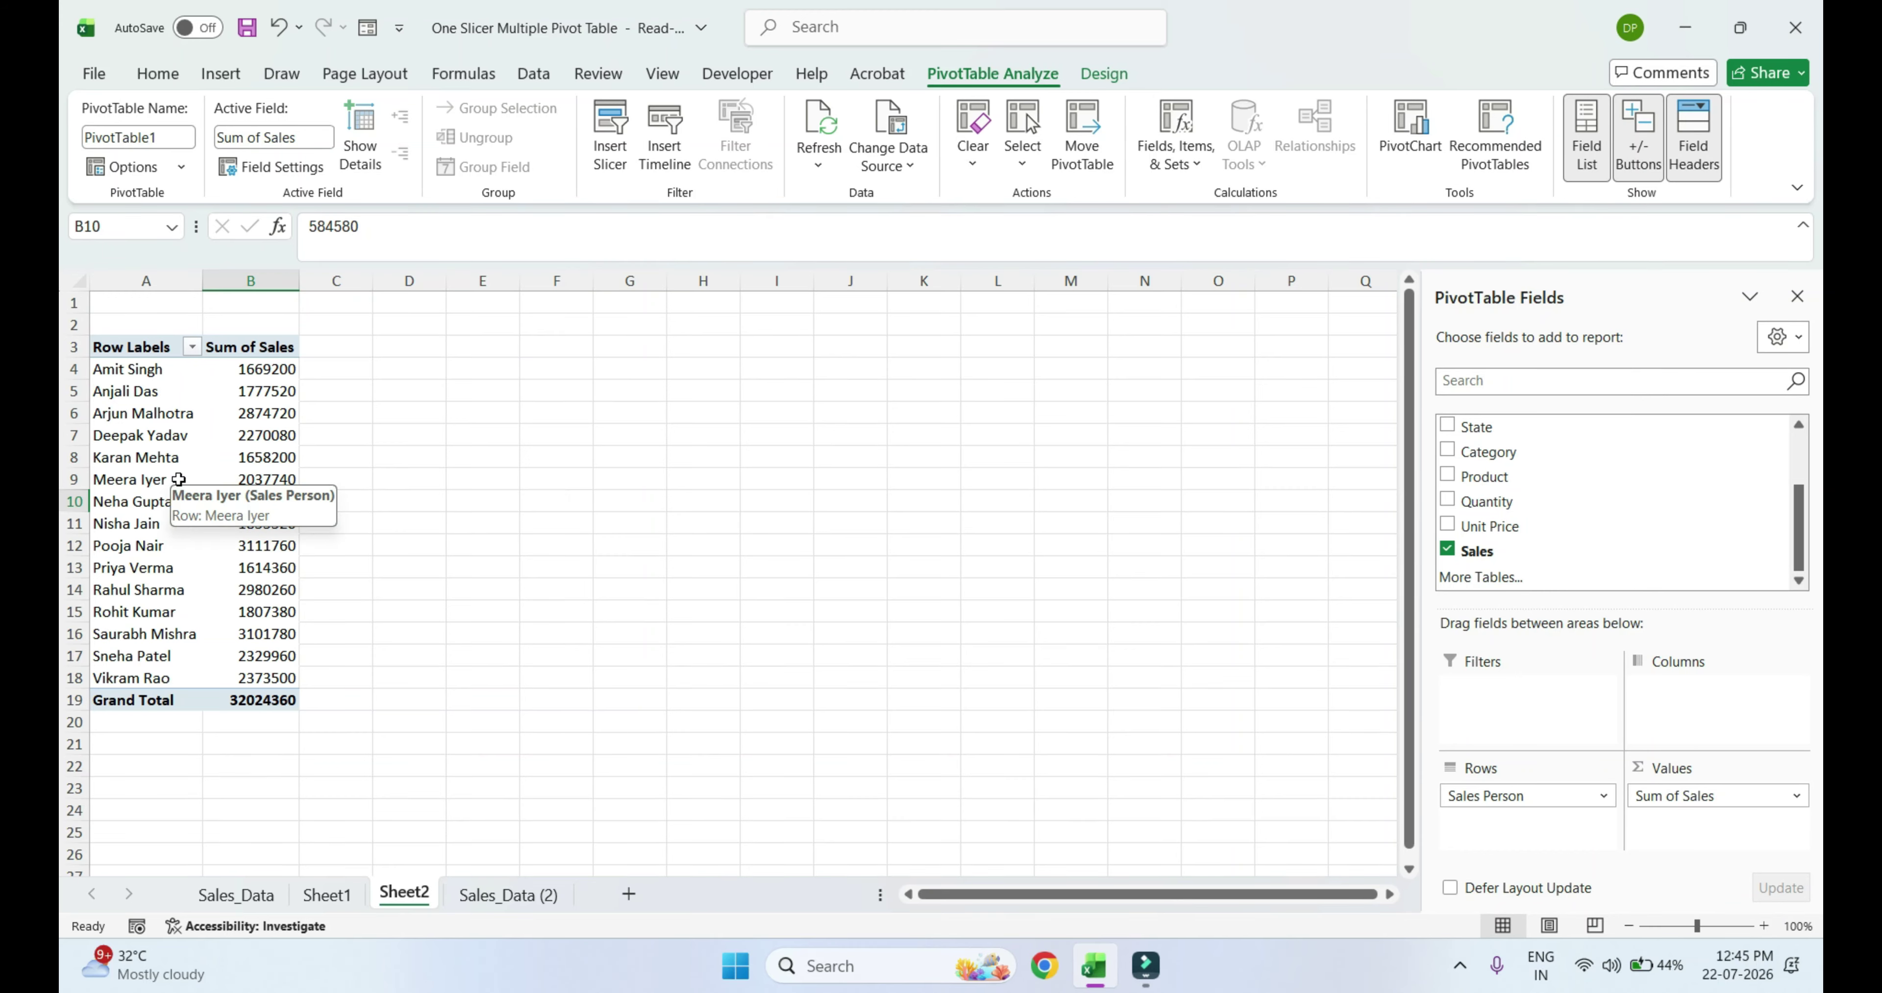
key("ctrl+a")
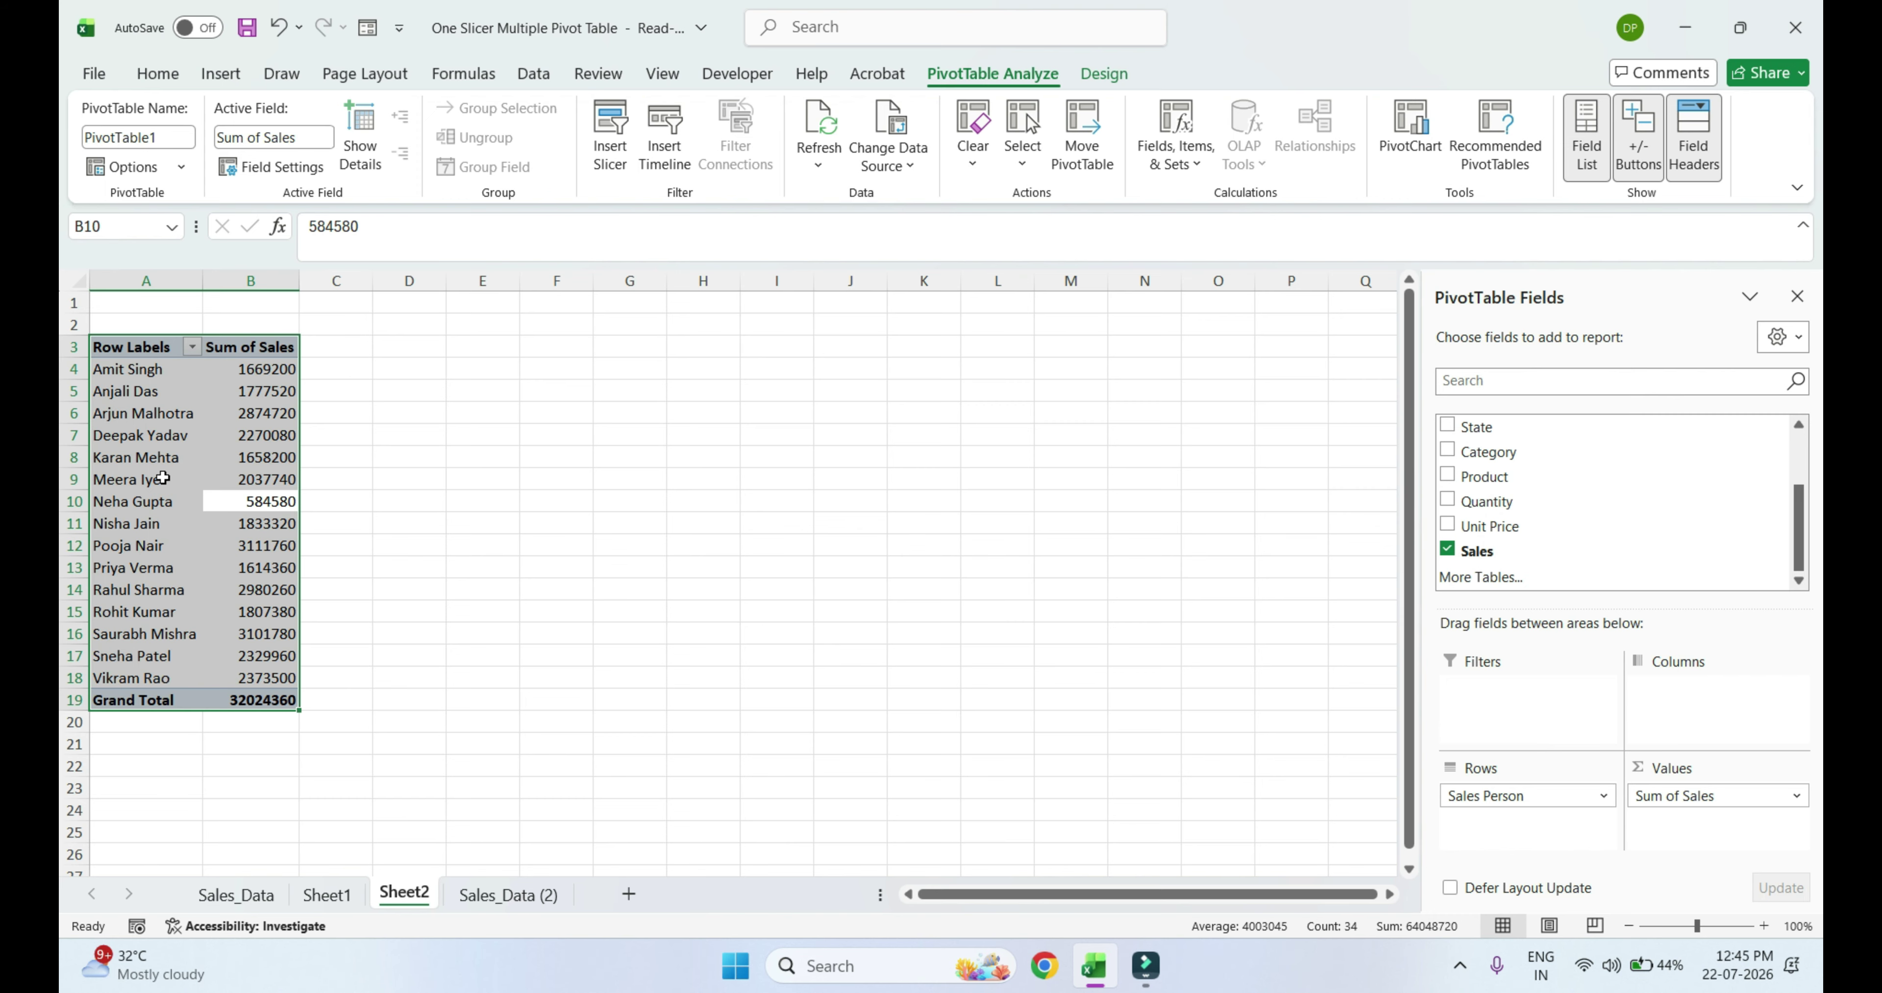
key("ctrl+c")
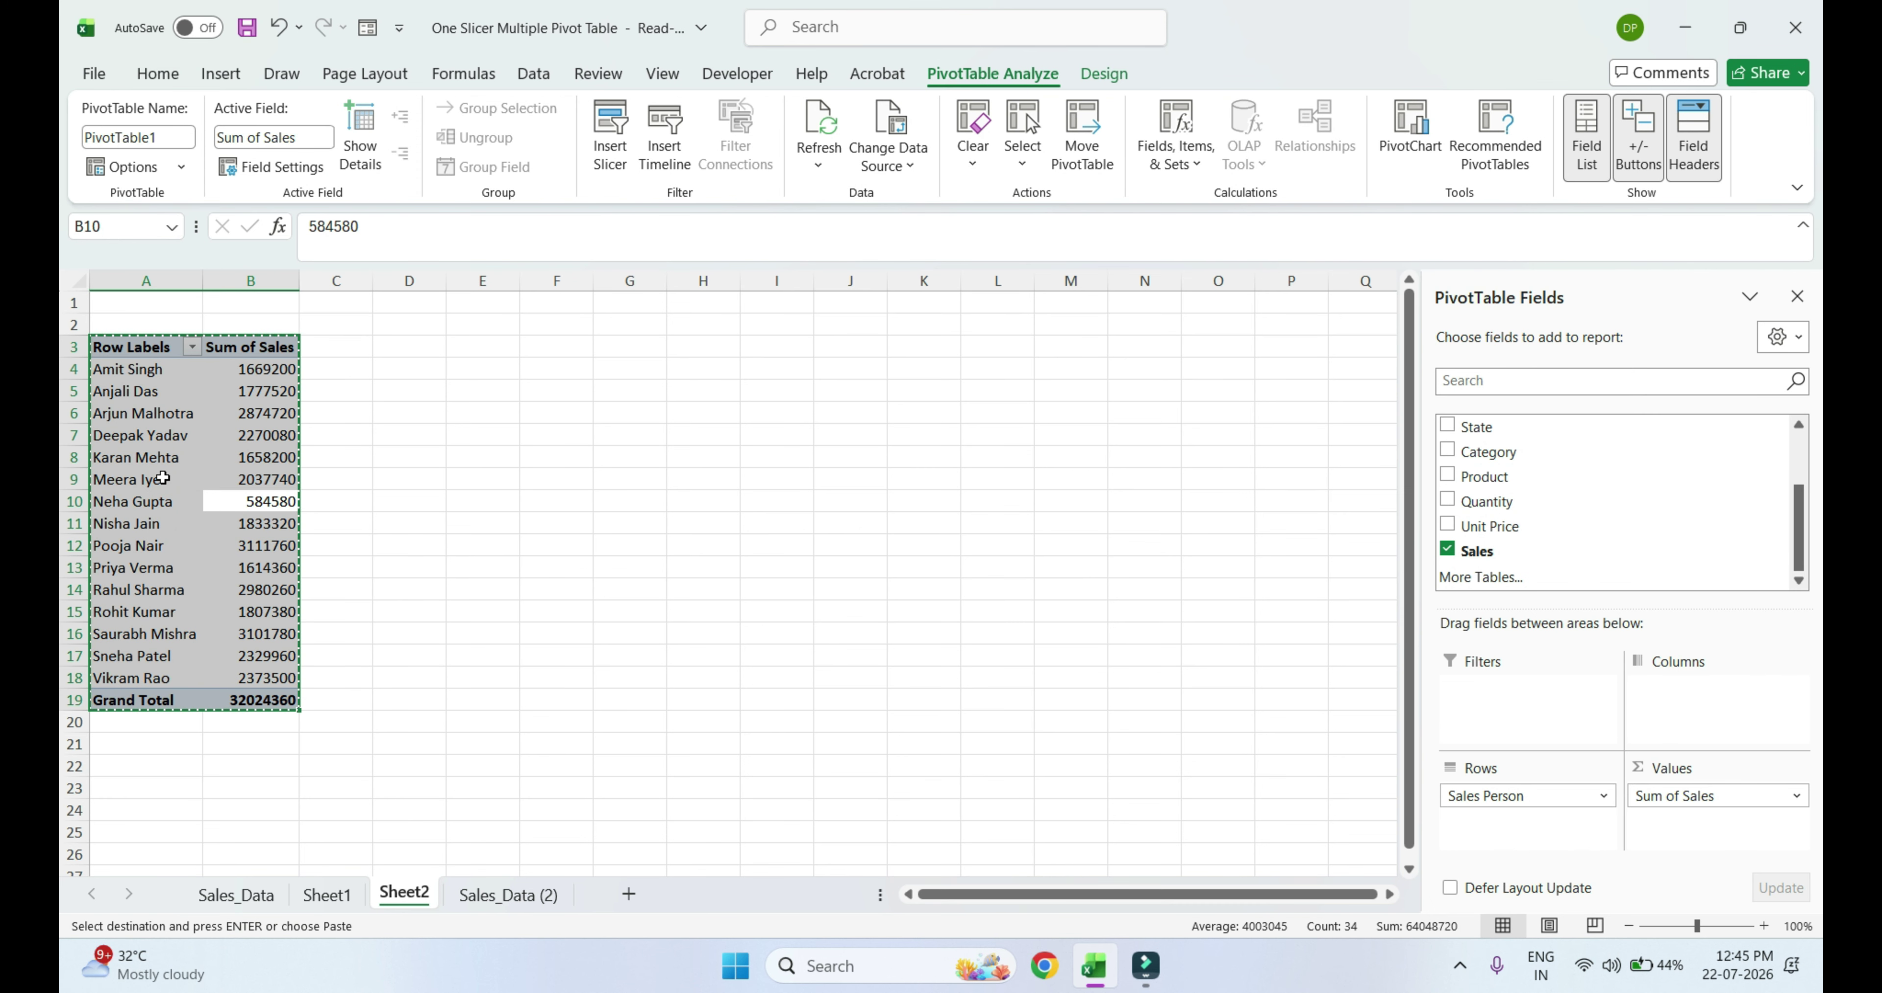
left_click(403, 349)
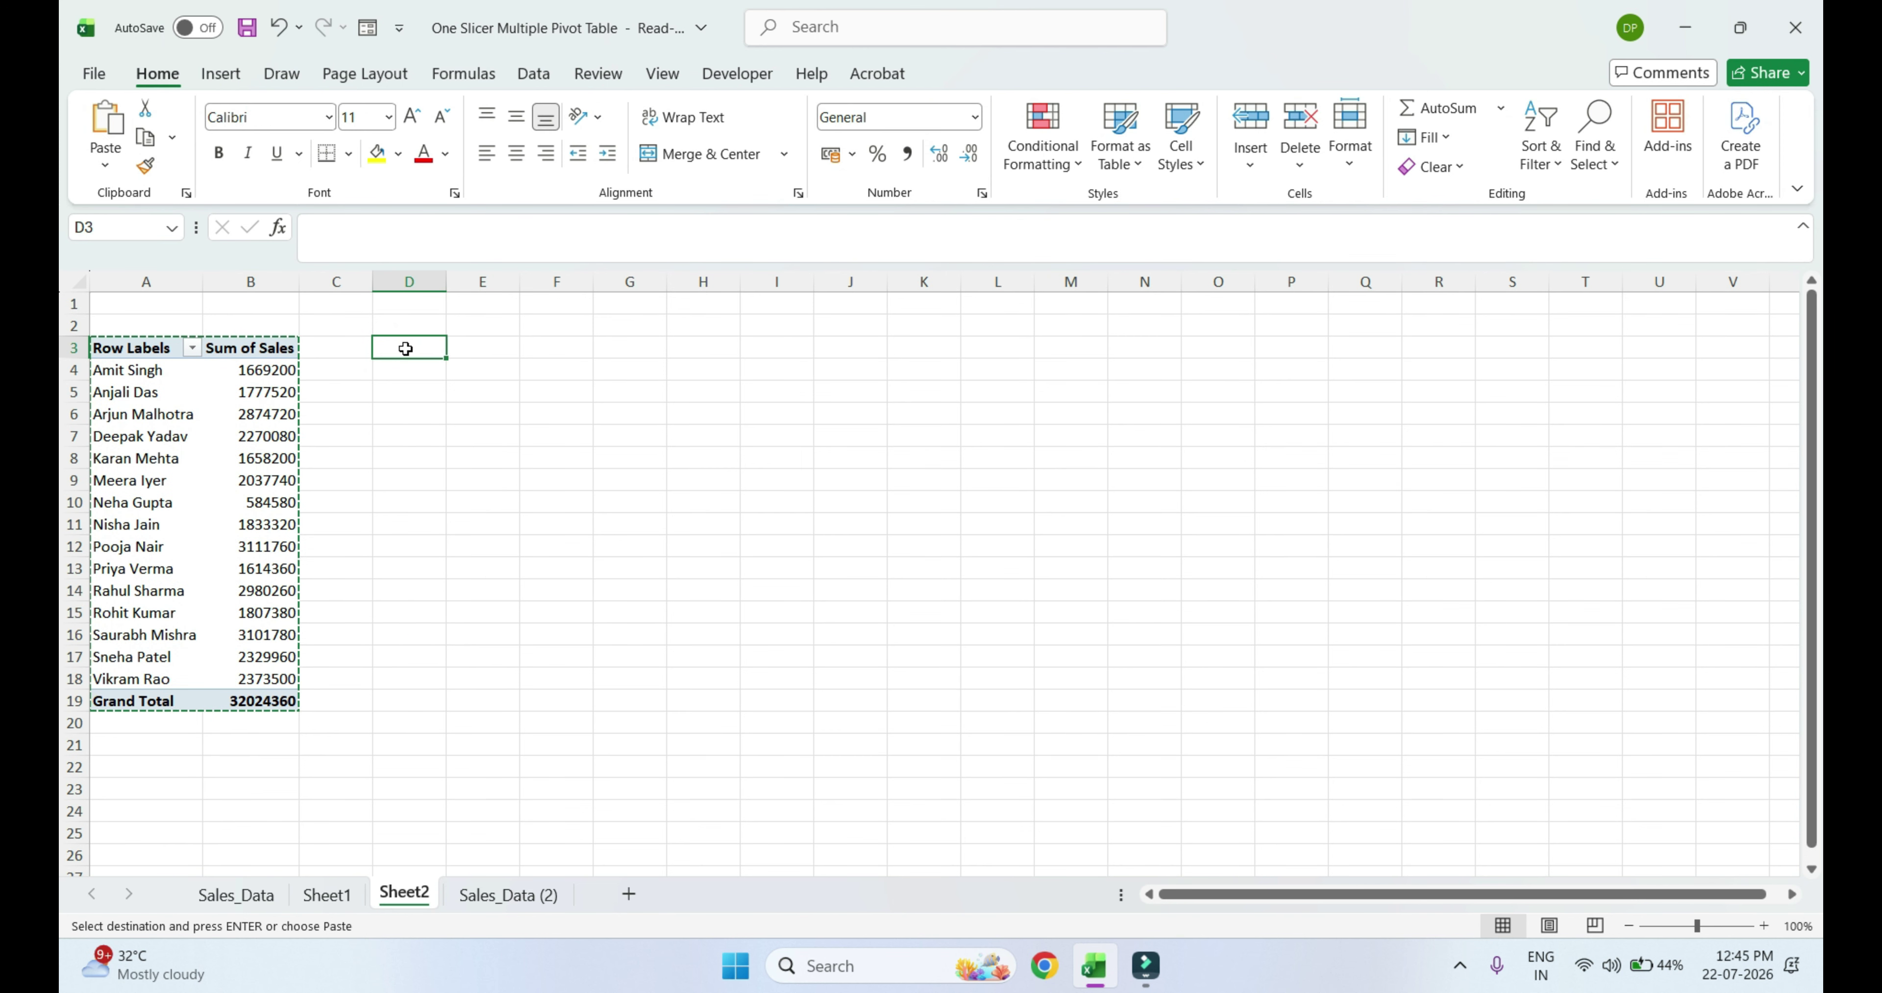
key("ctrl+v")
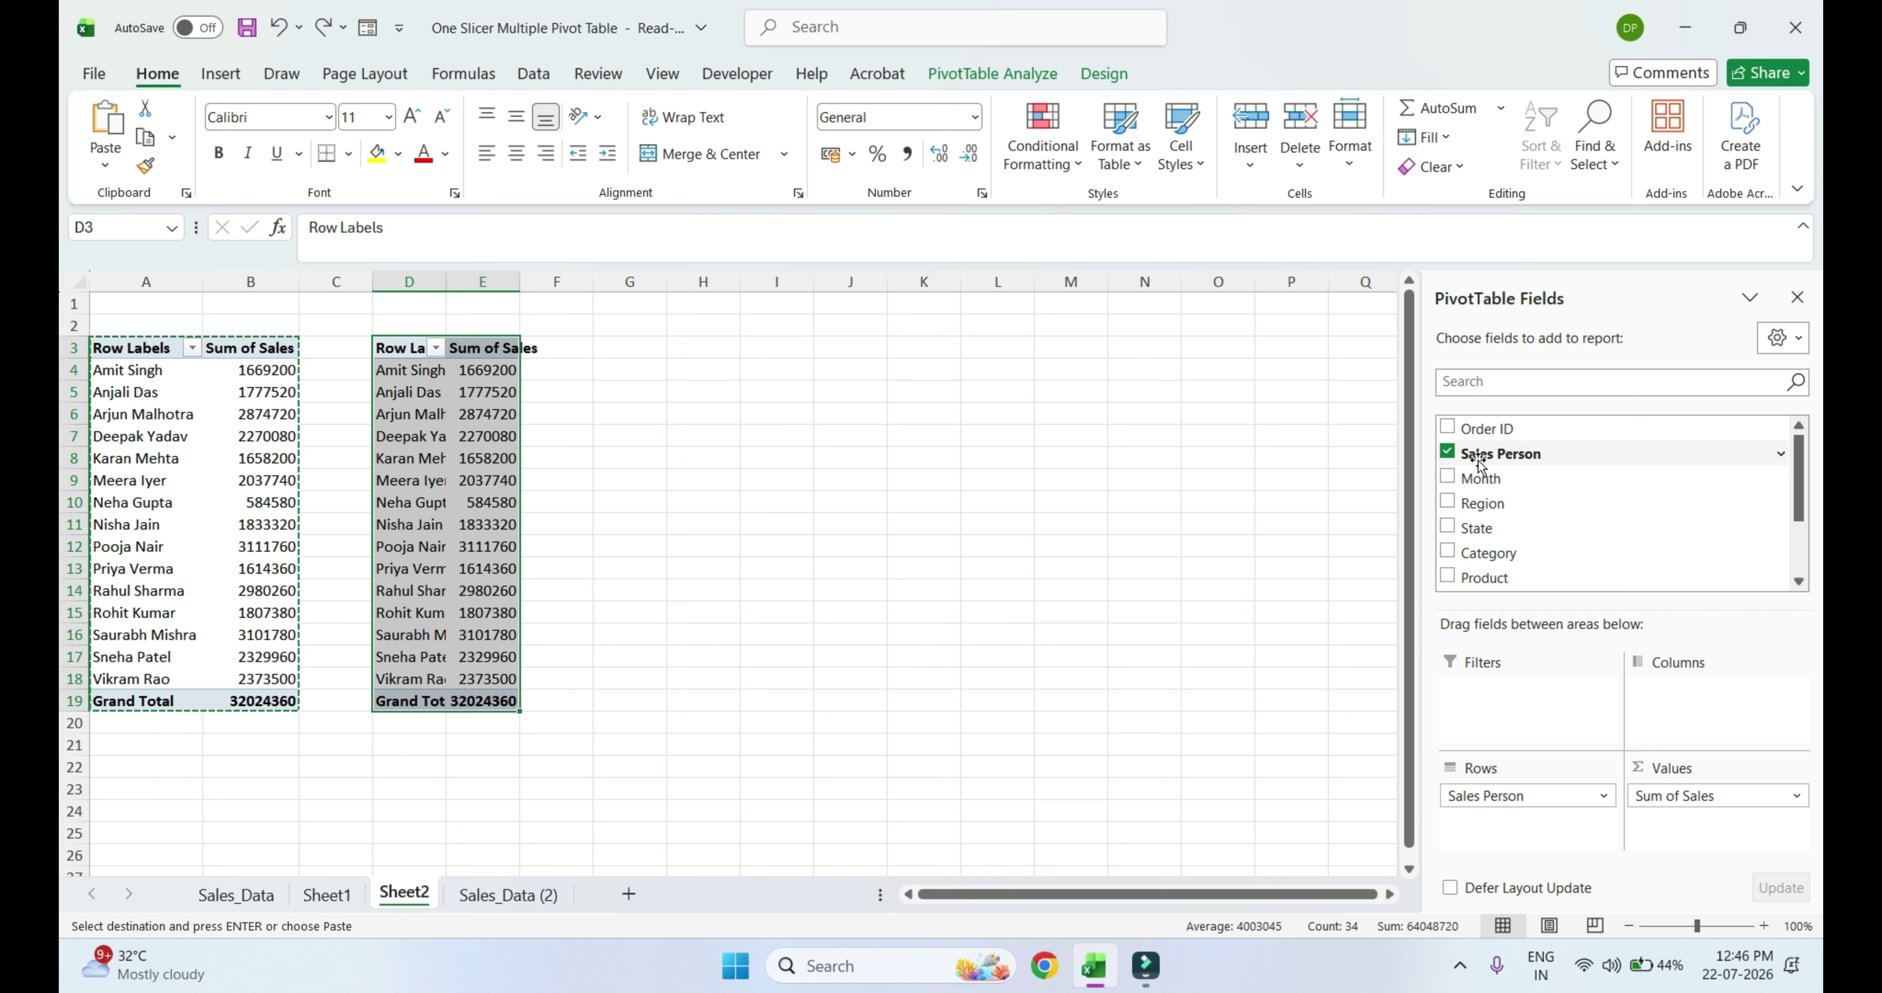
Replace Sales Person with Month as the row field of the PivotTable copy at D3
left_click(1447, 477)
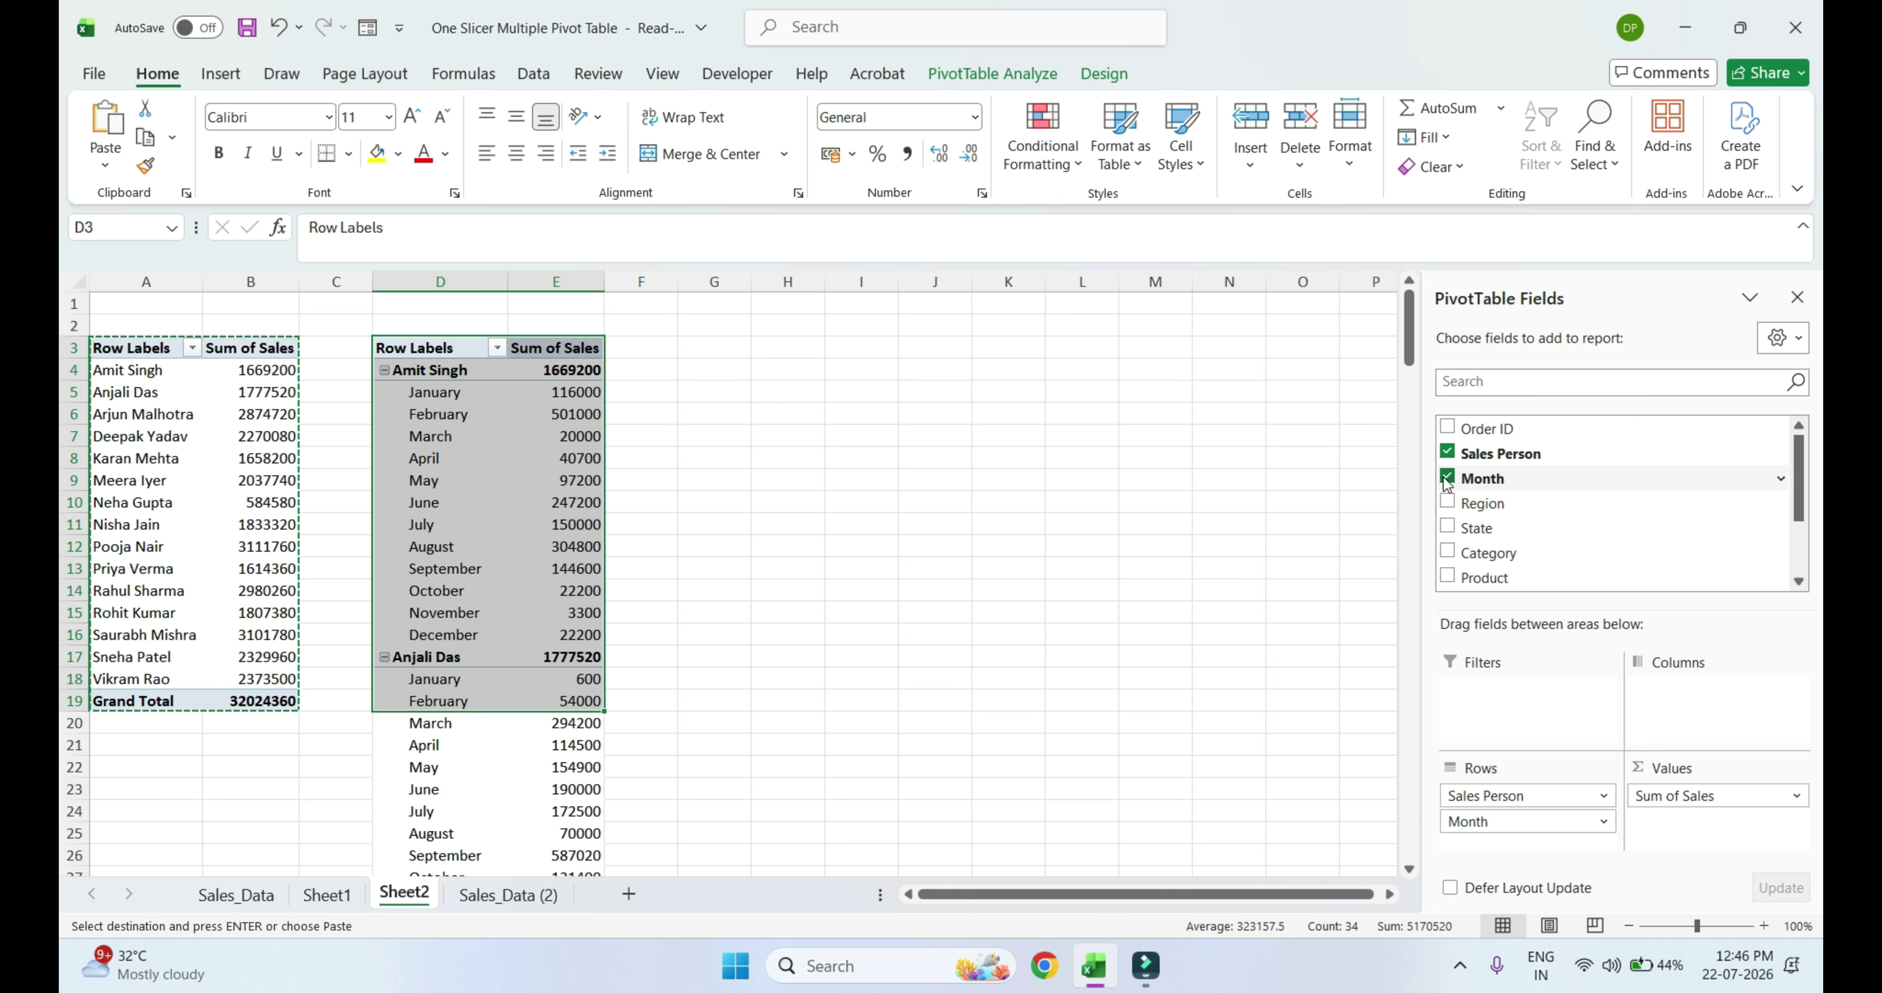
left_click(1447, 453)
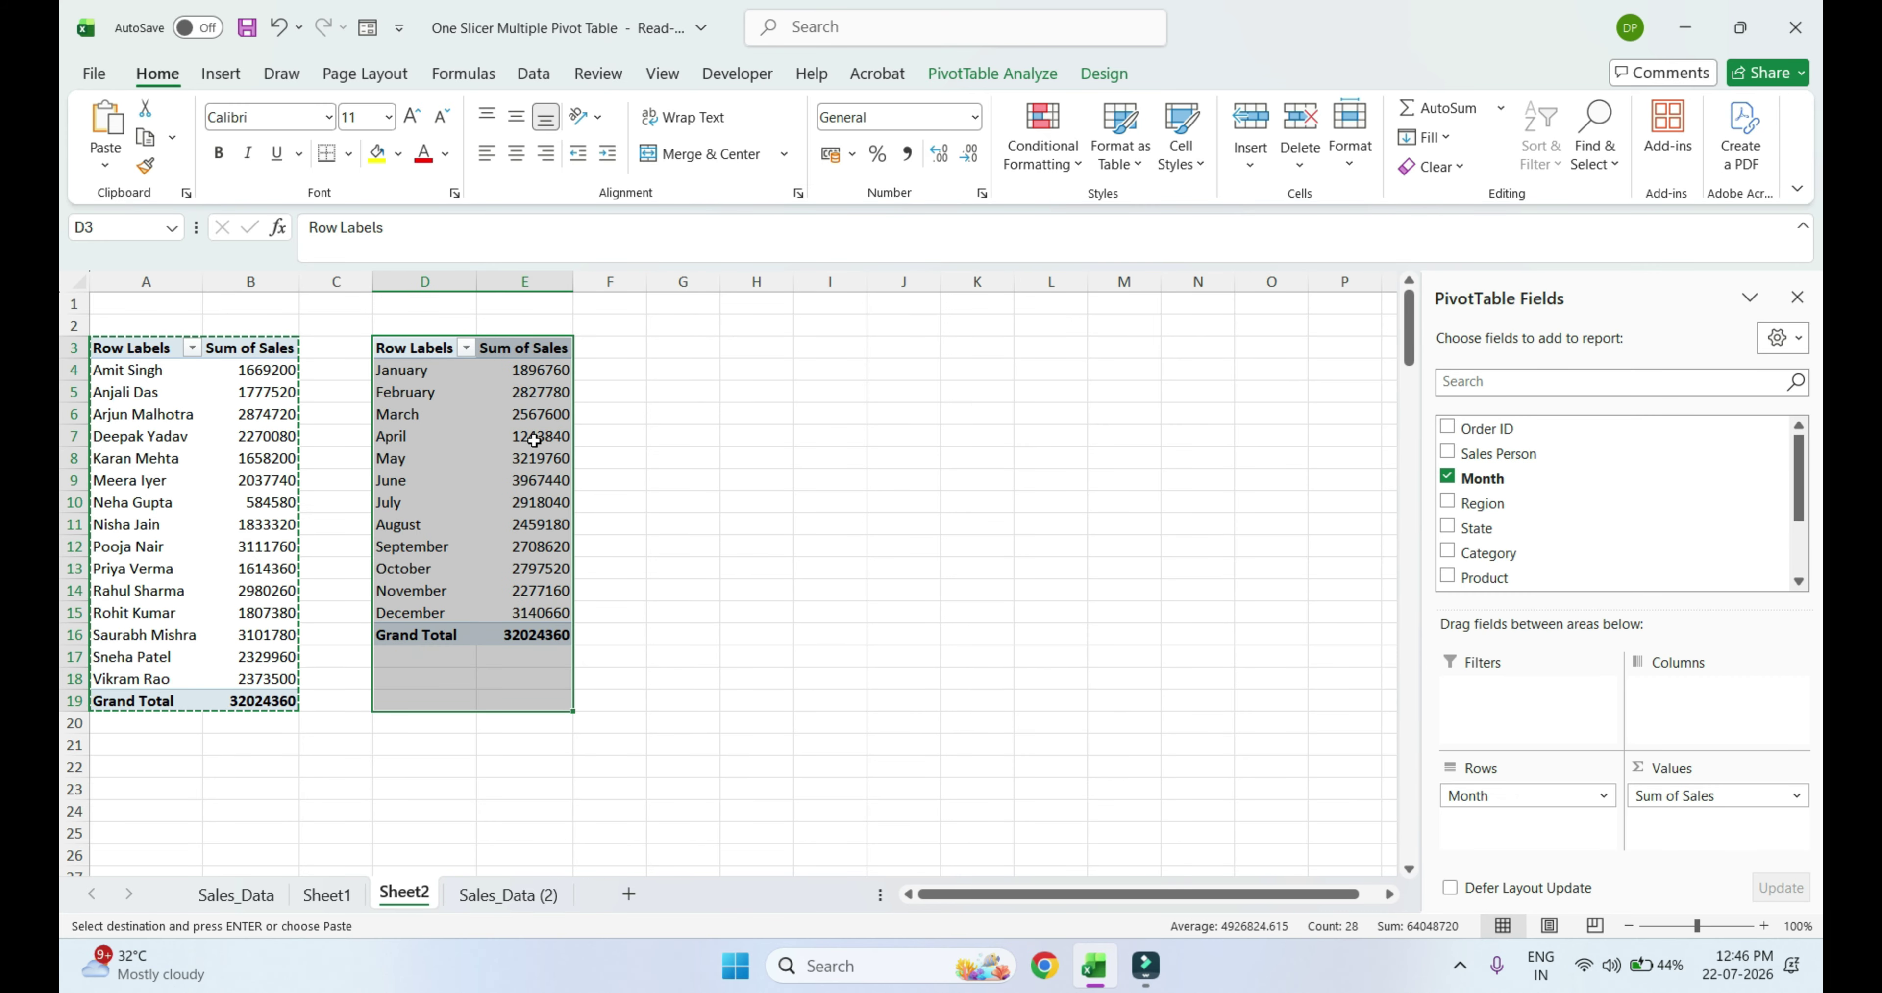
left_click(471, 443)
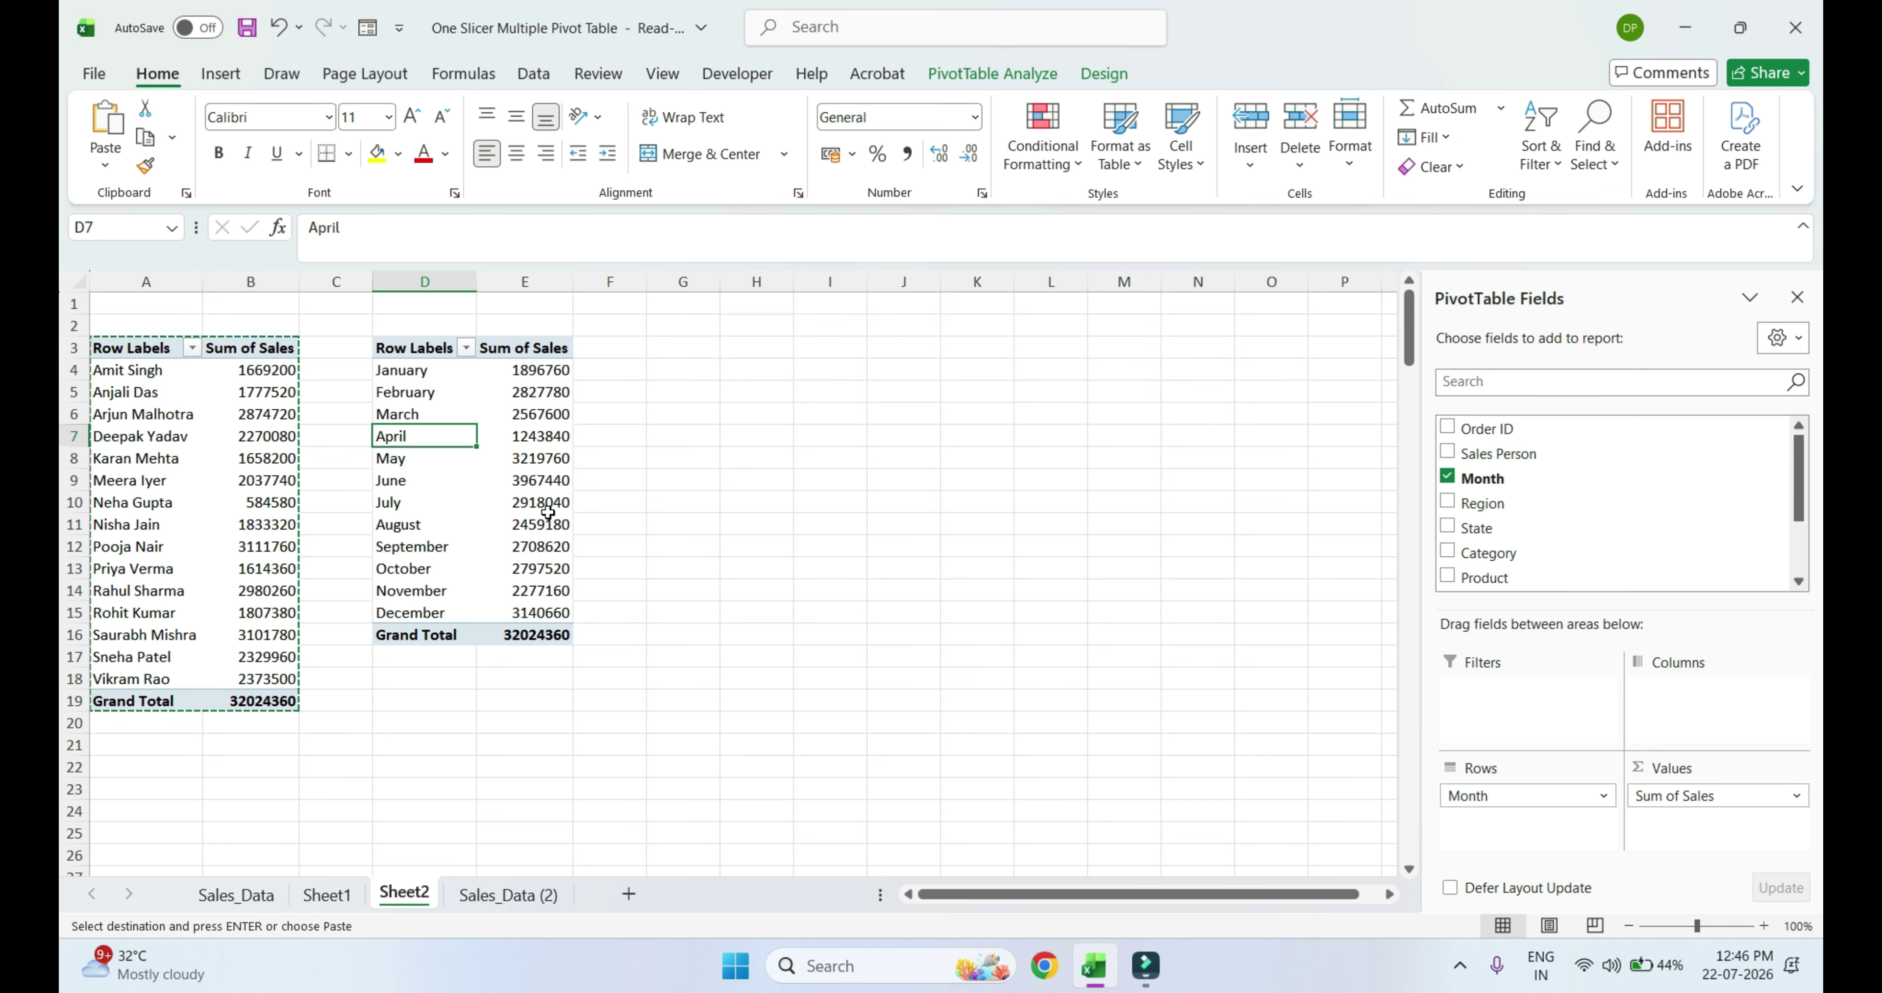
Paste another copy of the Sales Person PivotTable at G3 and replace its row field with Product
left_click(681, 351)
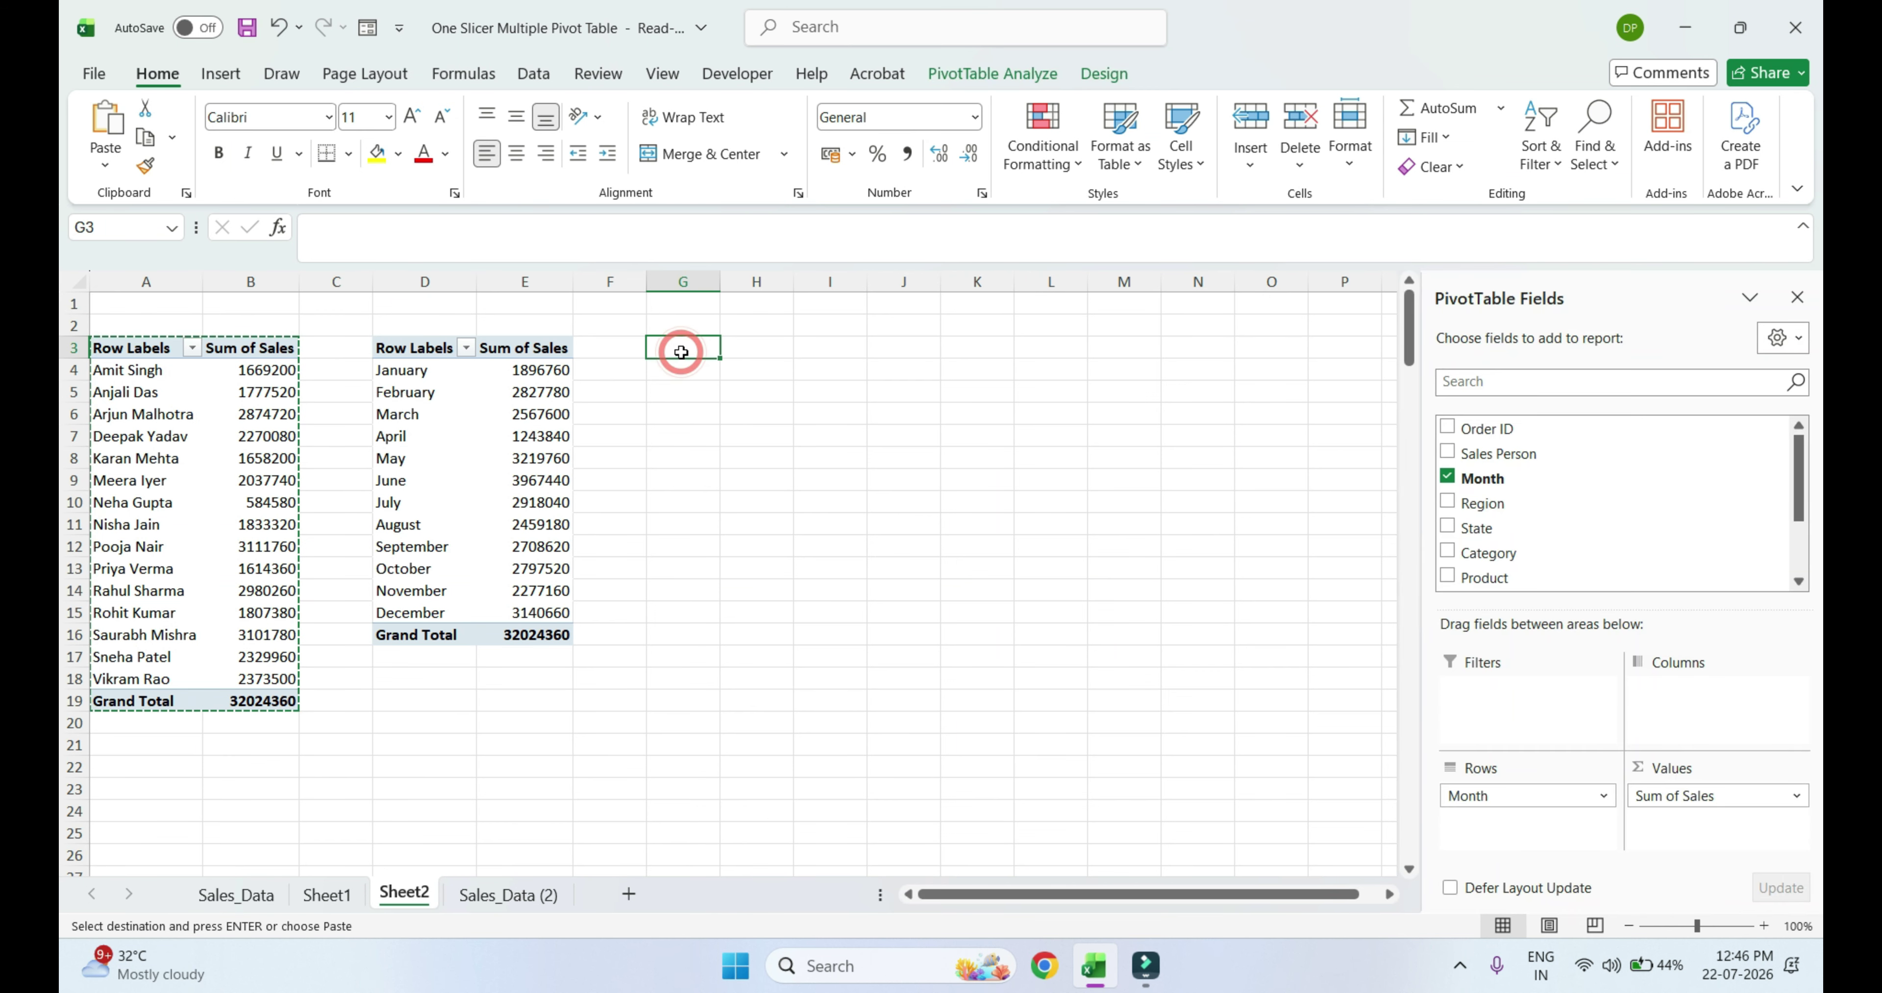
key("ctrl+v")
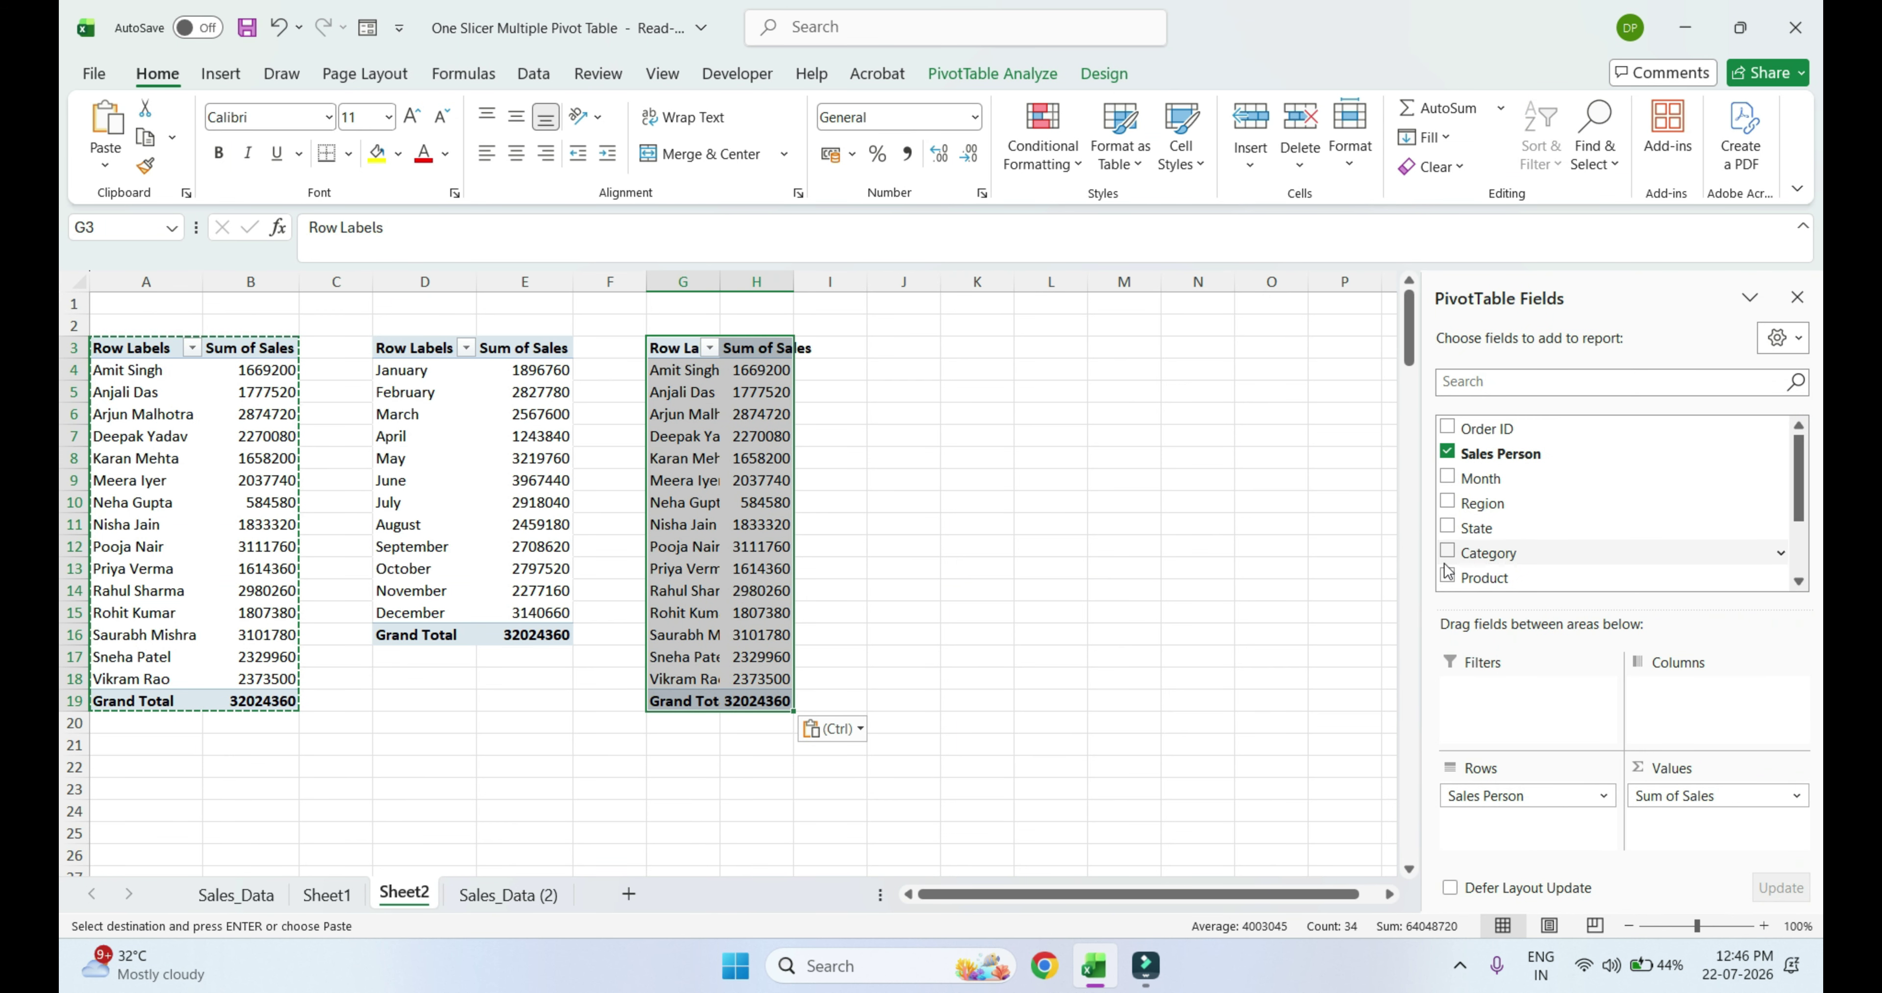
left_click(1447, 452)
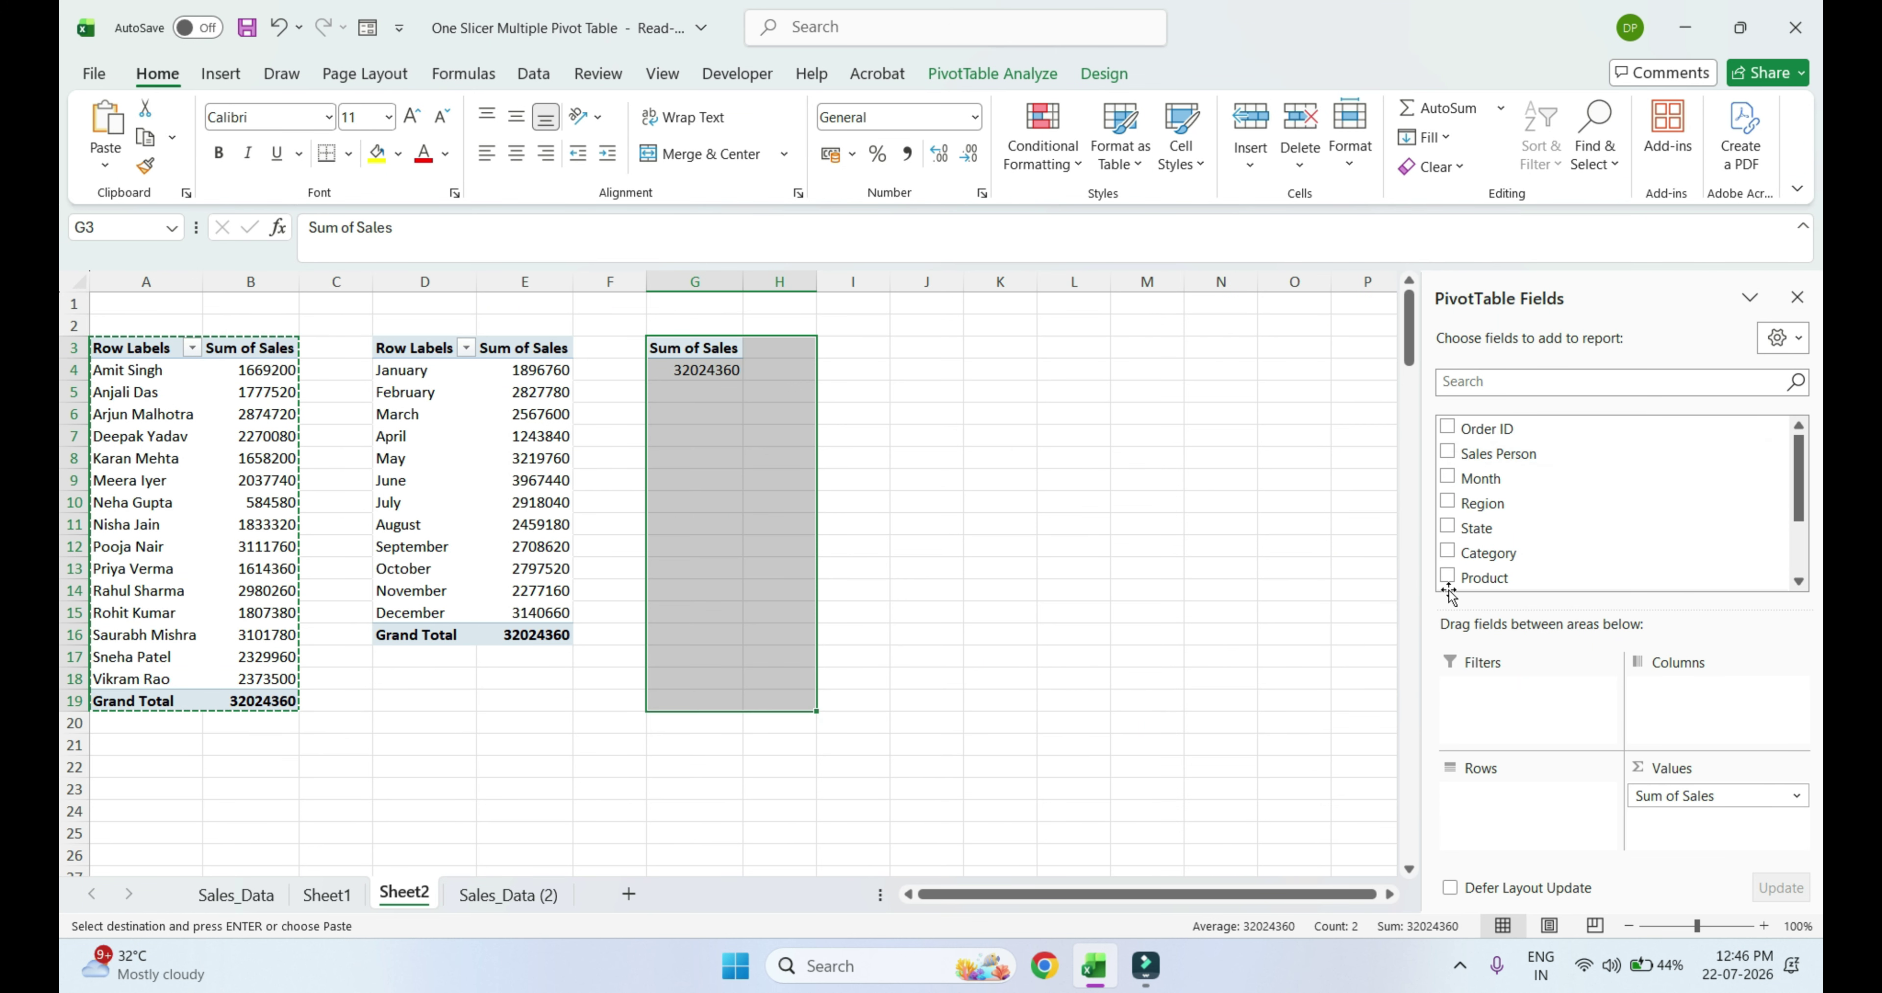
left_click(1446, 576)
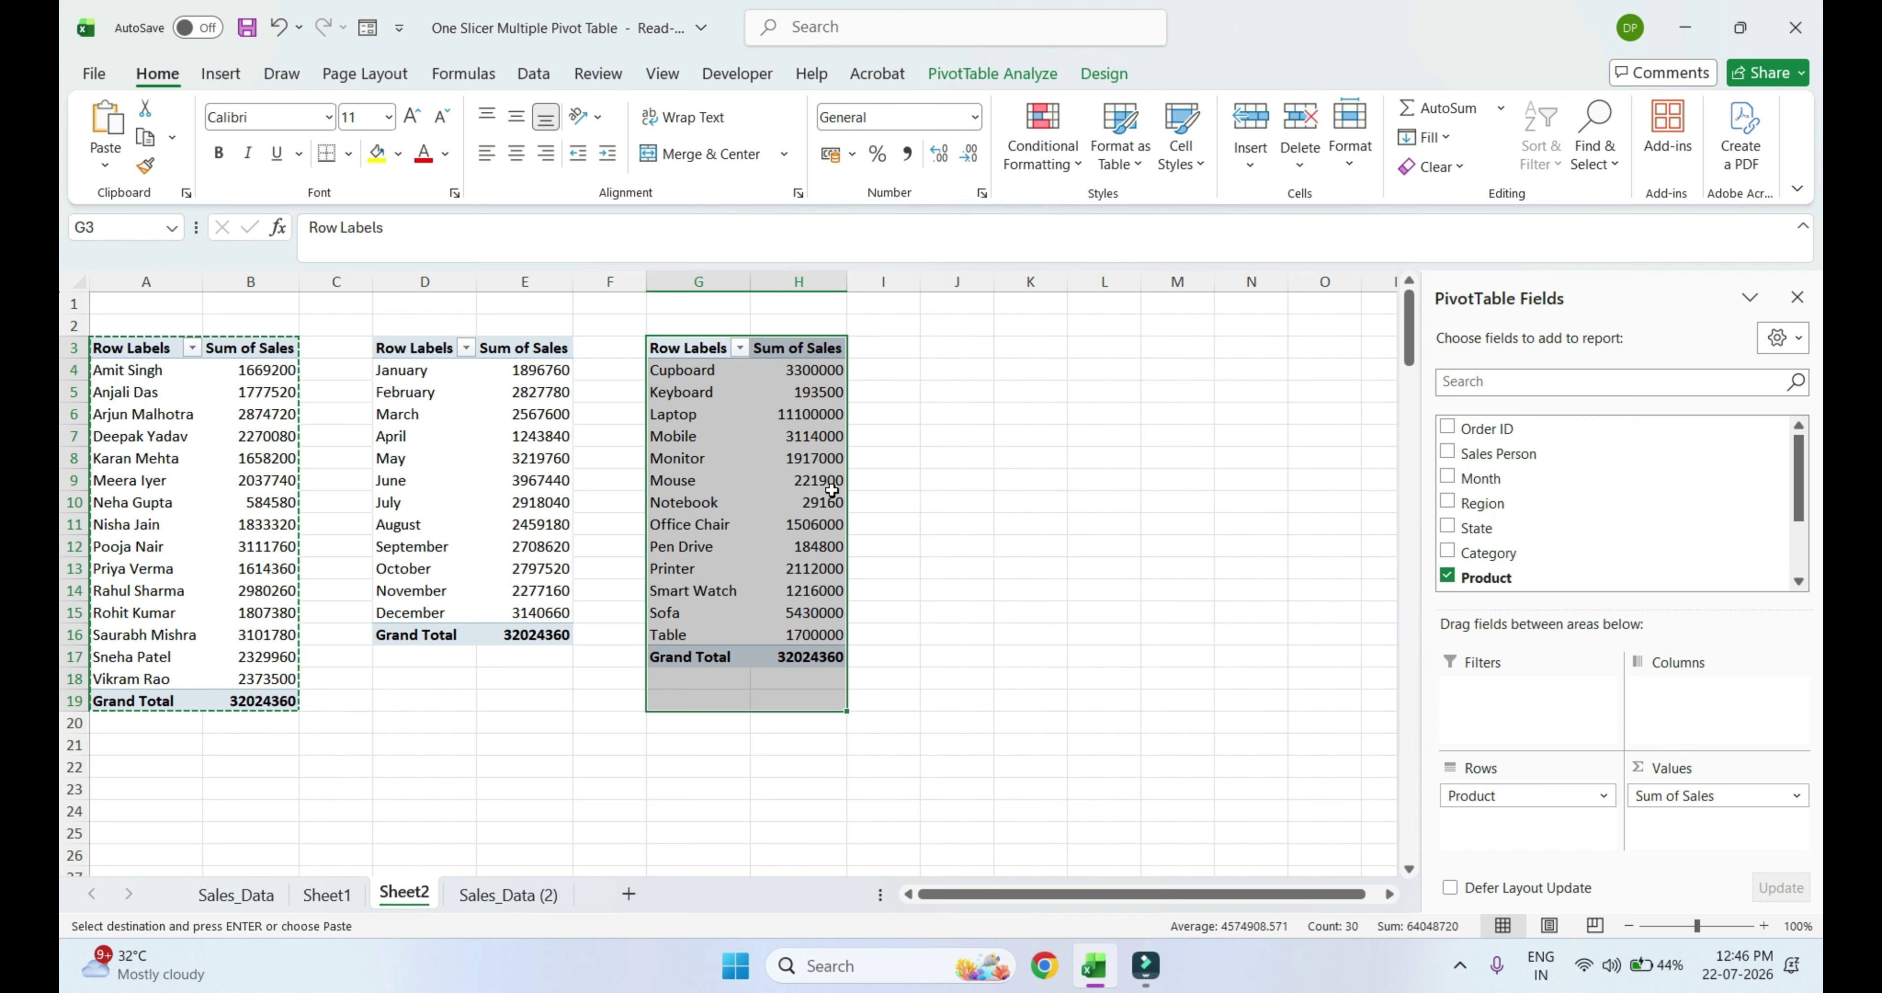
Add Quantity to the Product PivotTable's values and place it ahead of Sales by removing and re-adding Sales
left_click(740, 471)
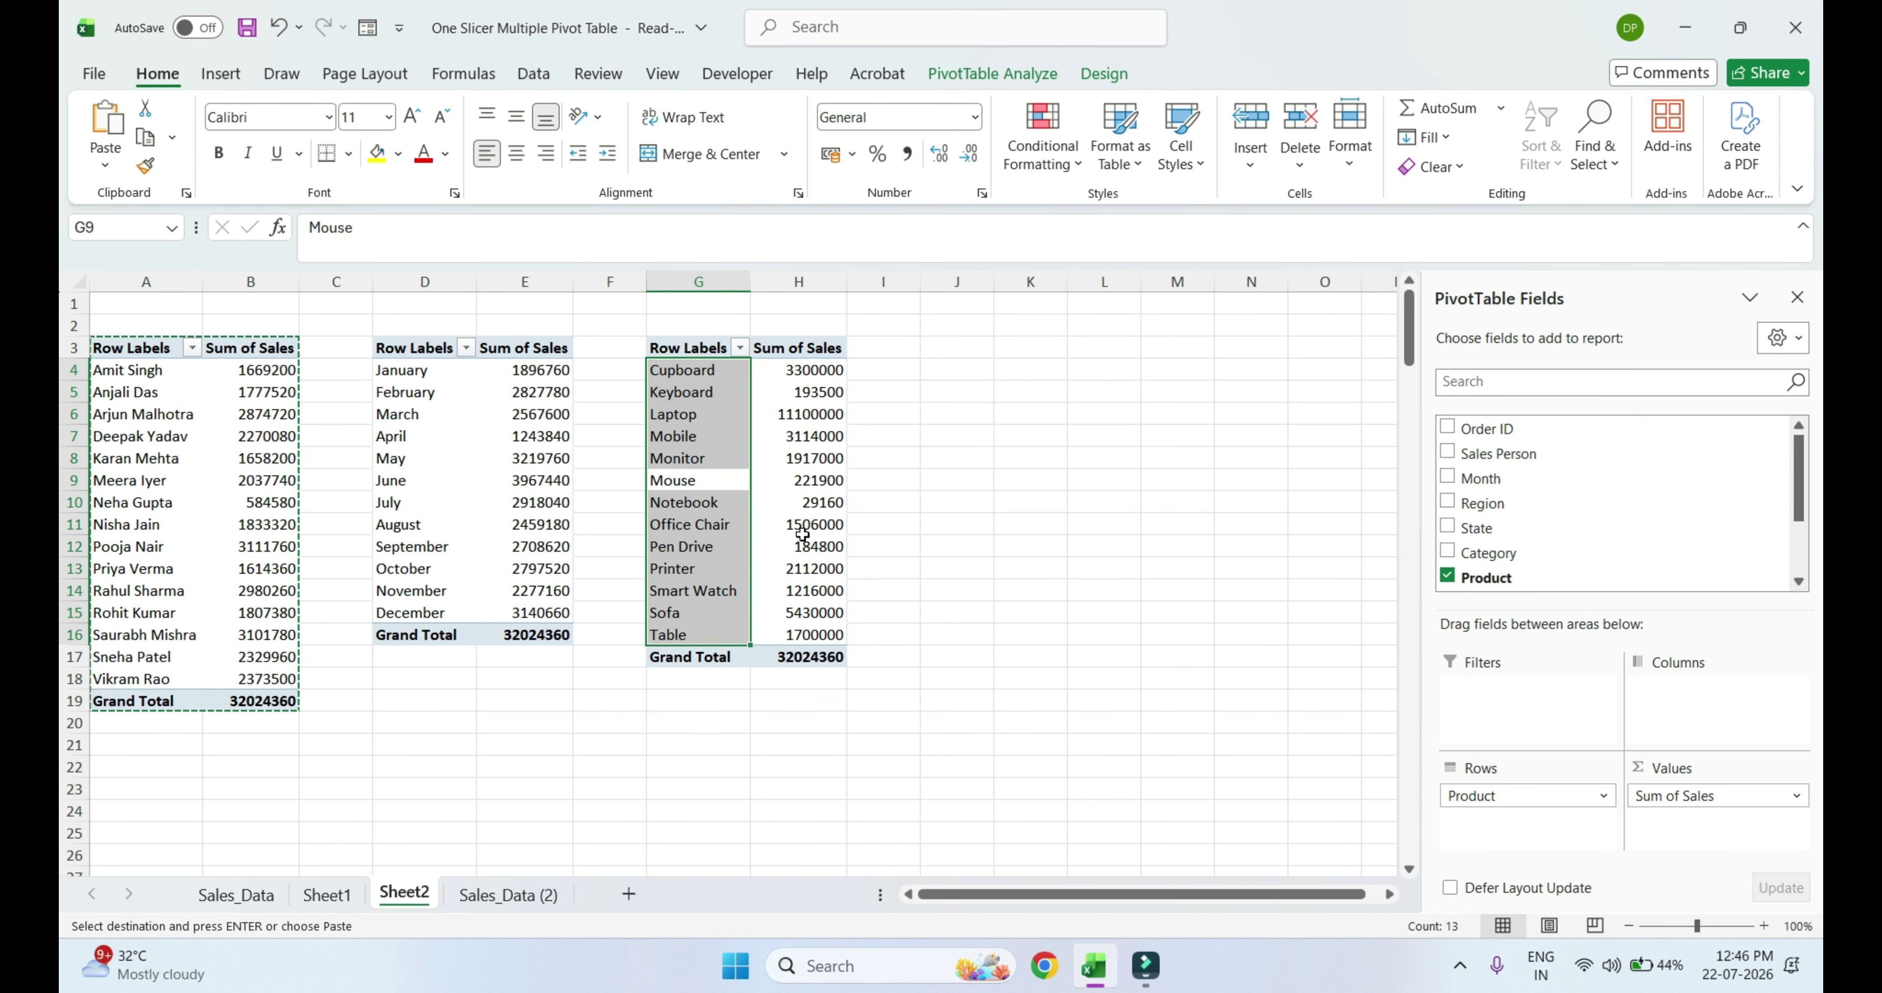
mouse_move(802, 539)
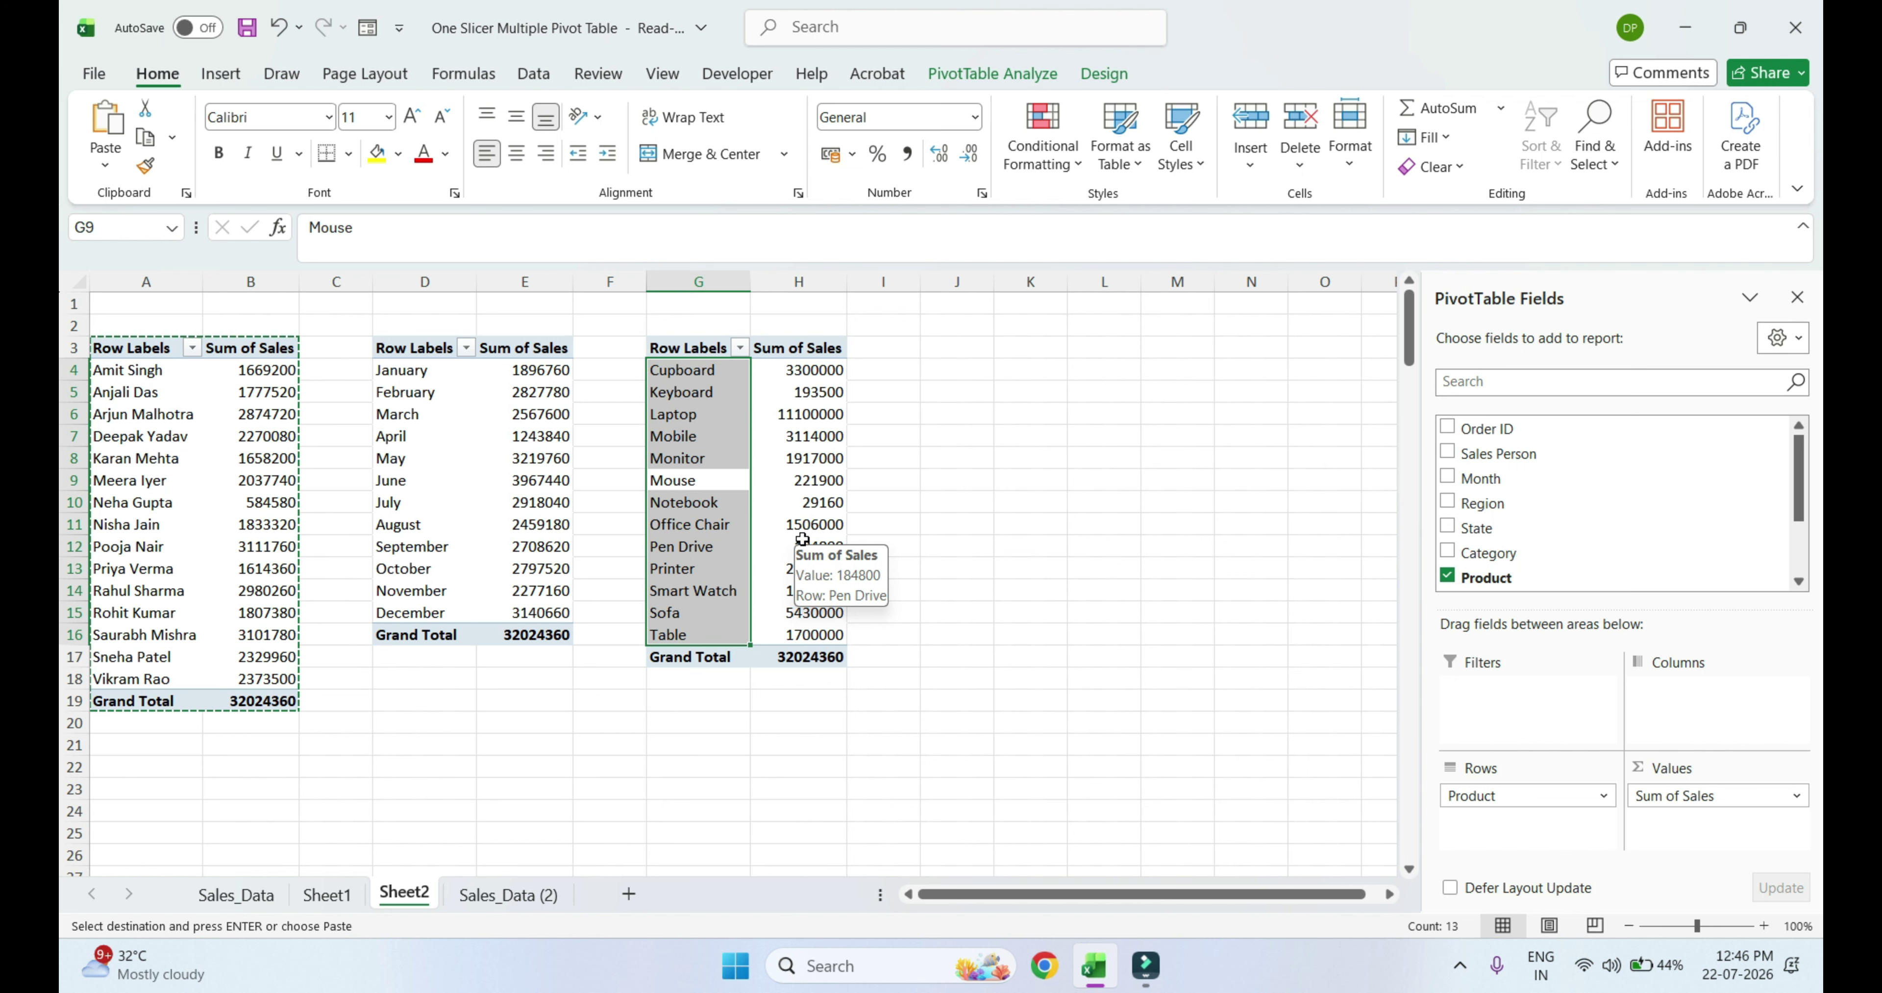
key("Up")
key("Right")
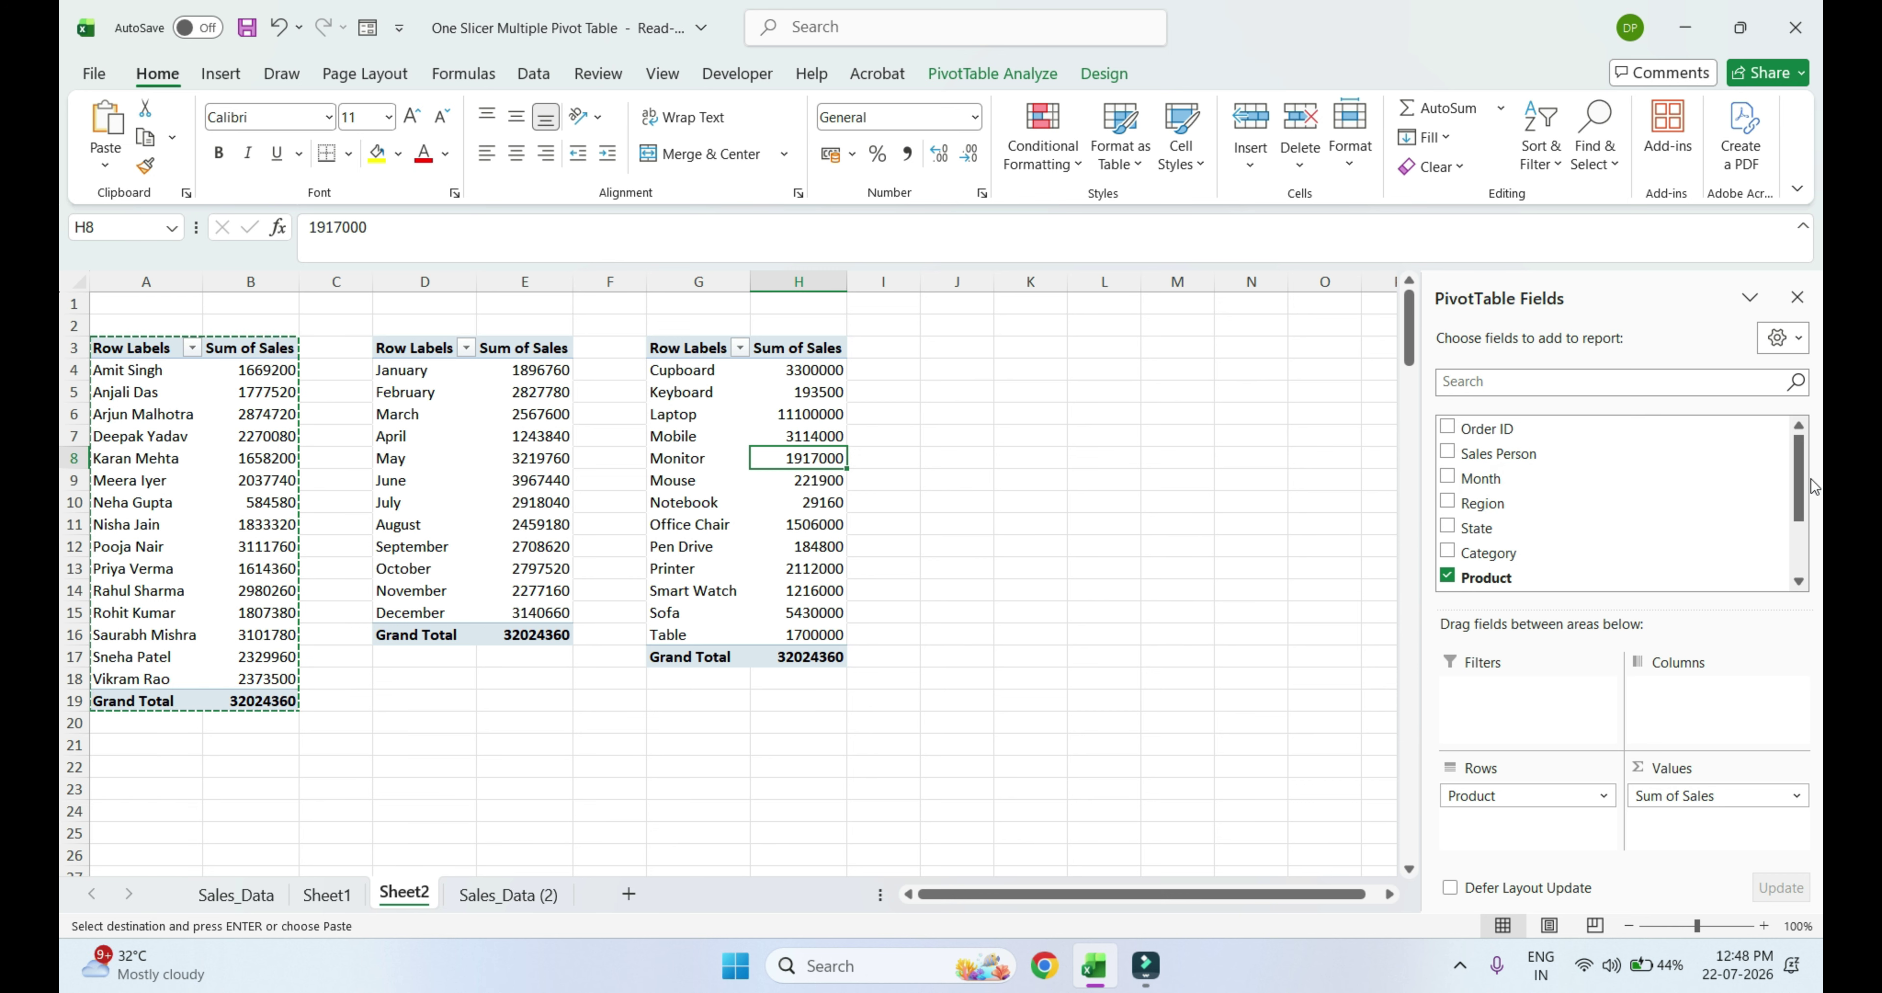
left_click_drag(1804, 486, 1804, 530)
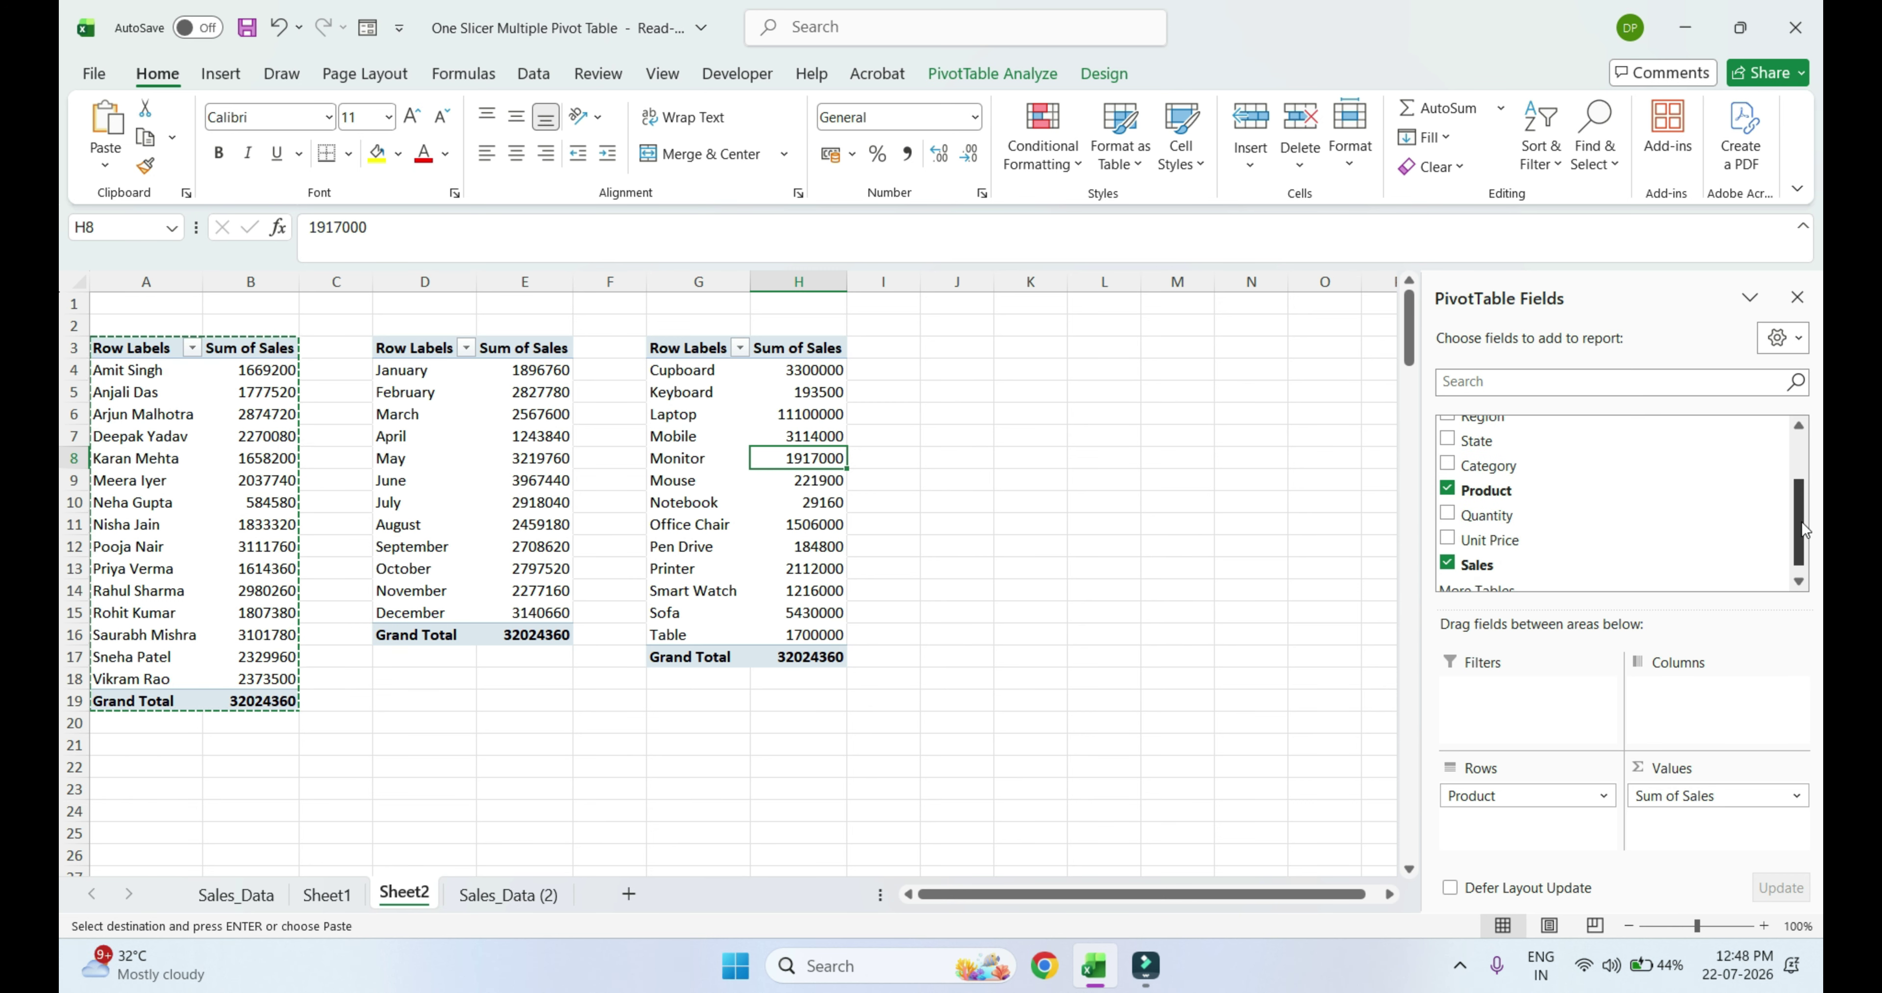
left_click(1448, 517)
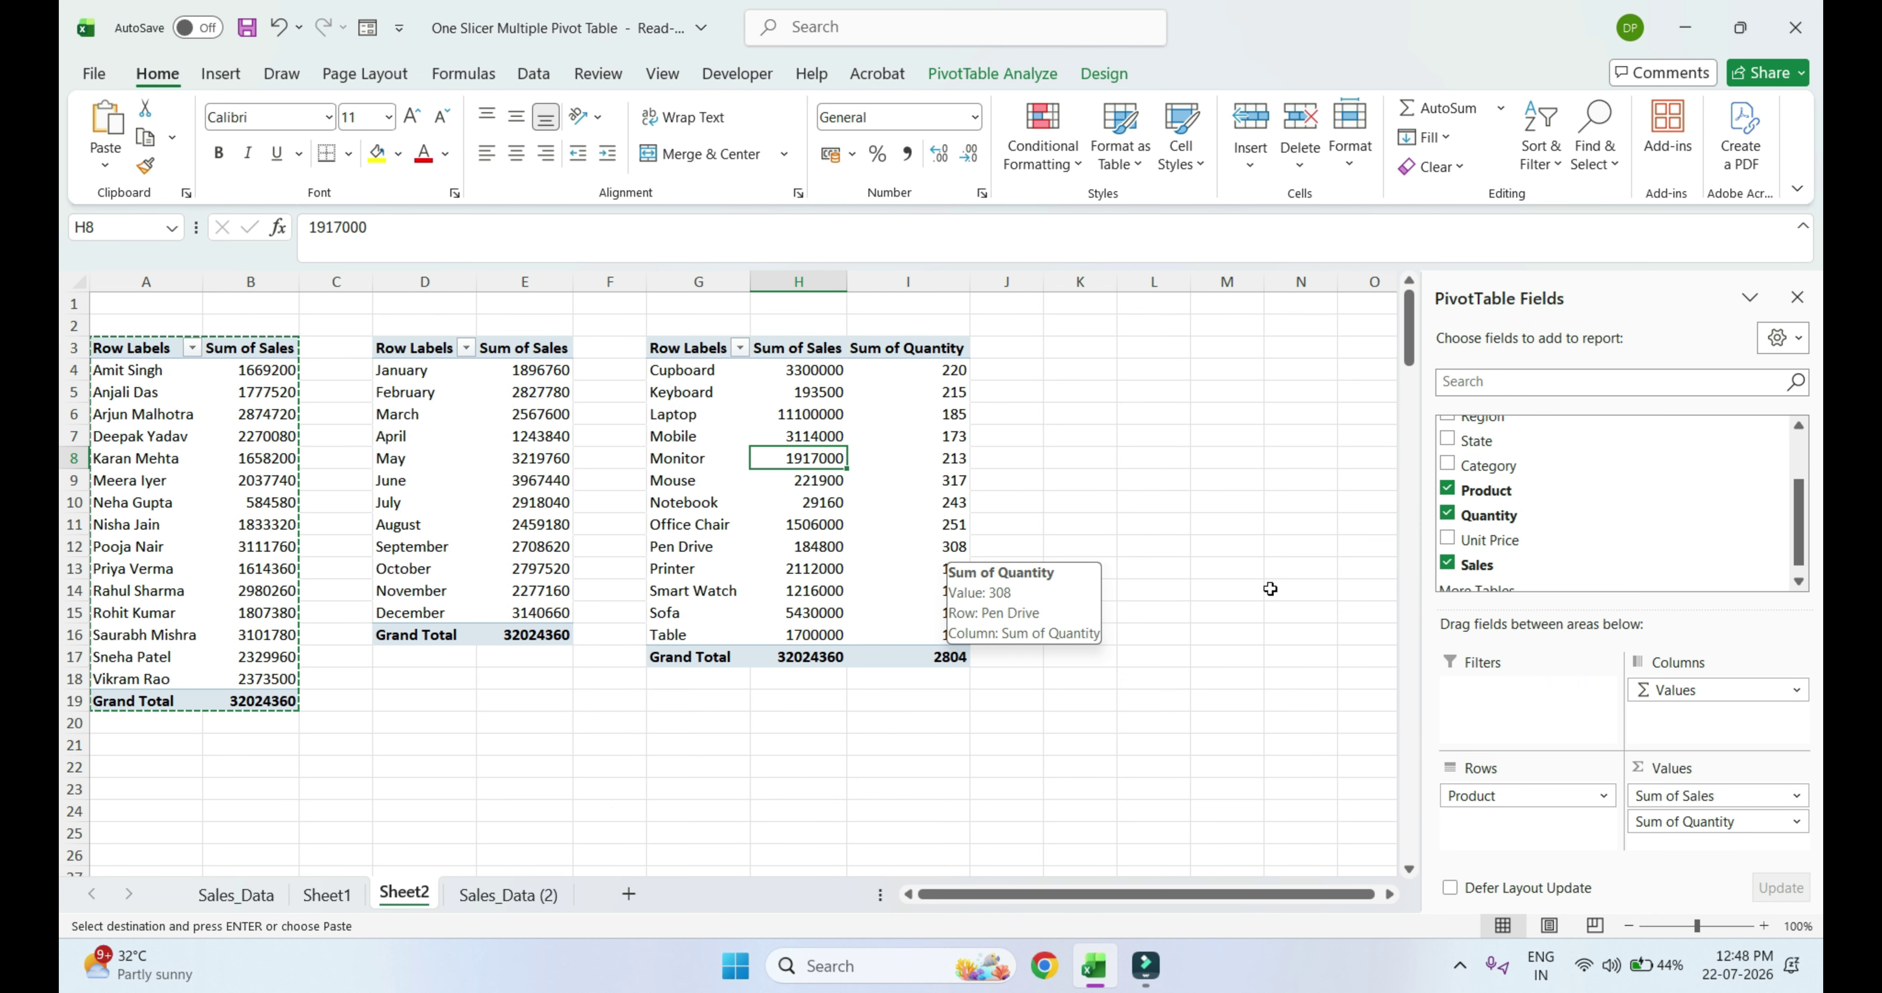
left_click(1460, 564)
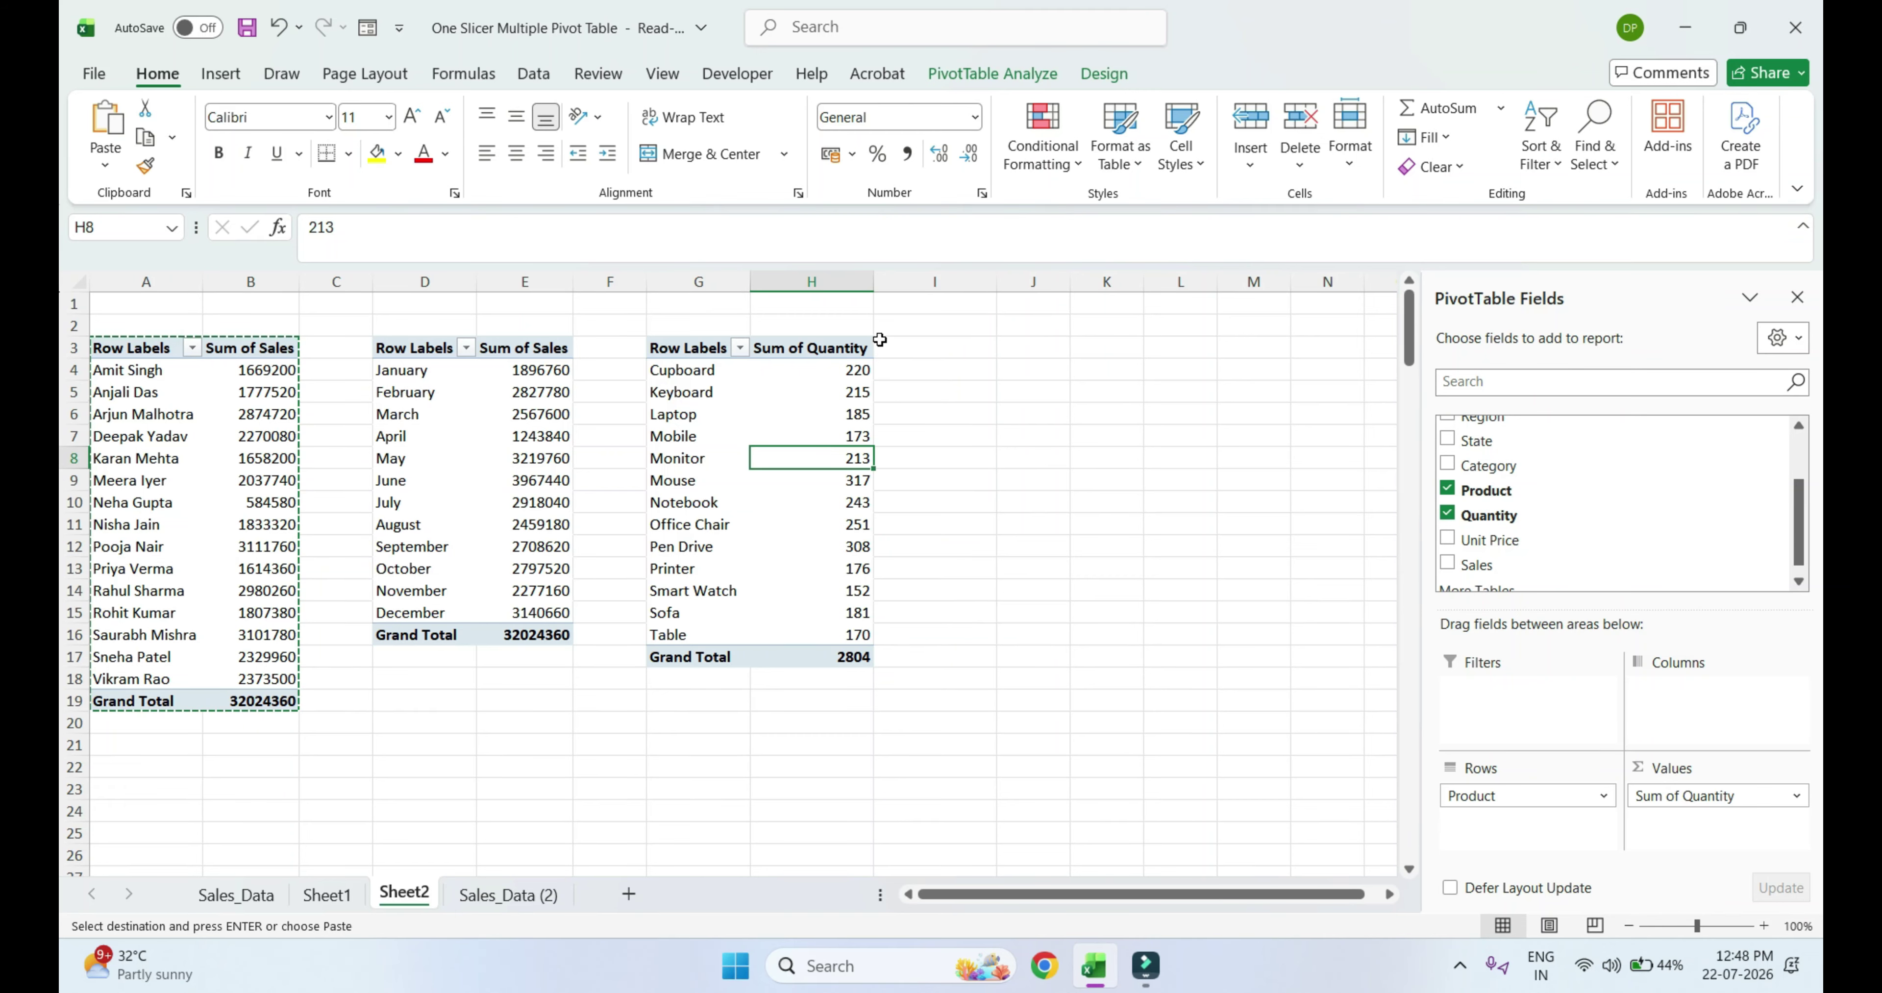
left_click(1448, 564)
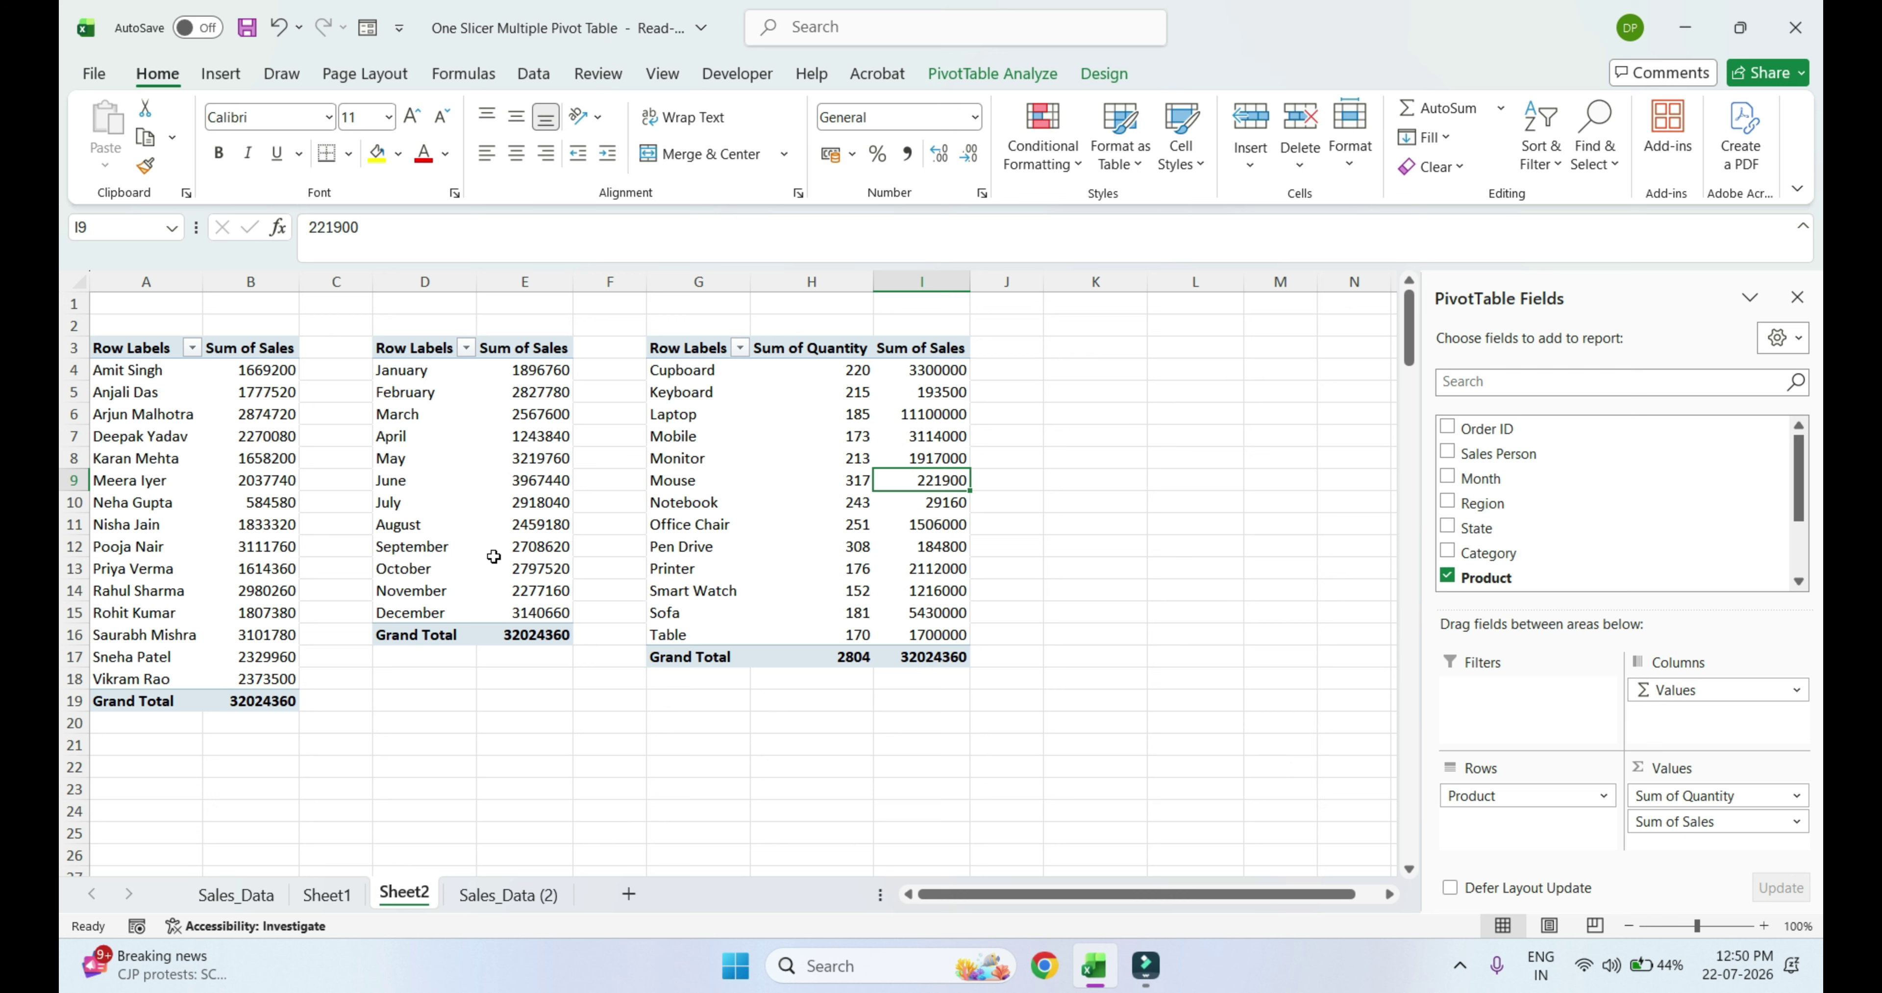
Insert a 3-D Clustered Column PivotChart from the Month PivotTable and move it off that table
left_click(437, 349)
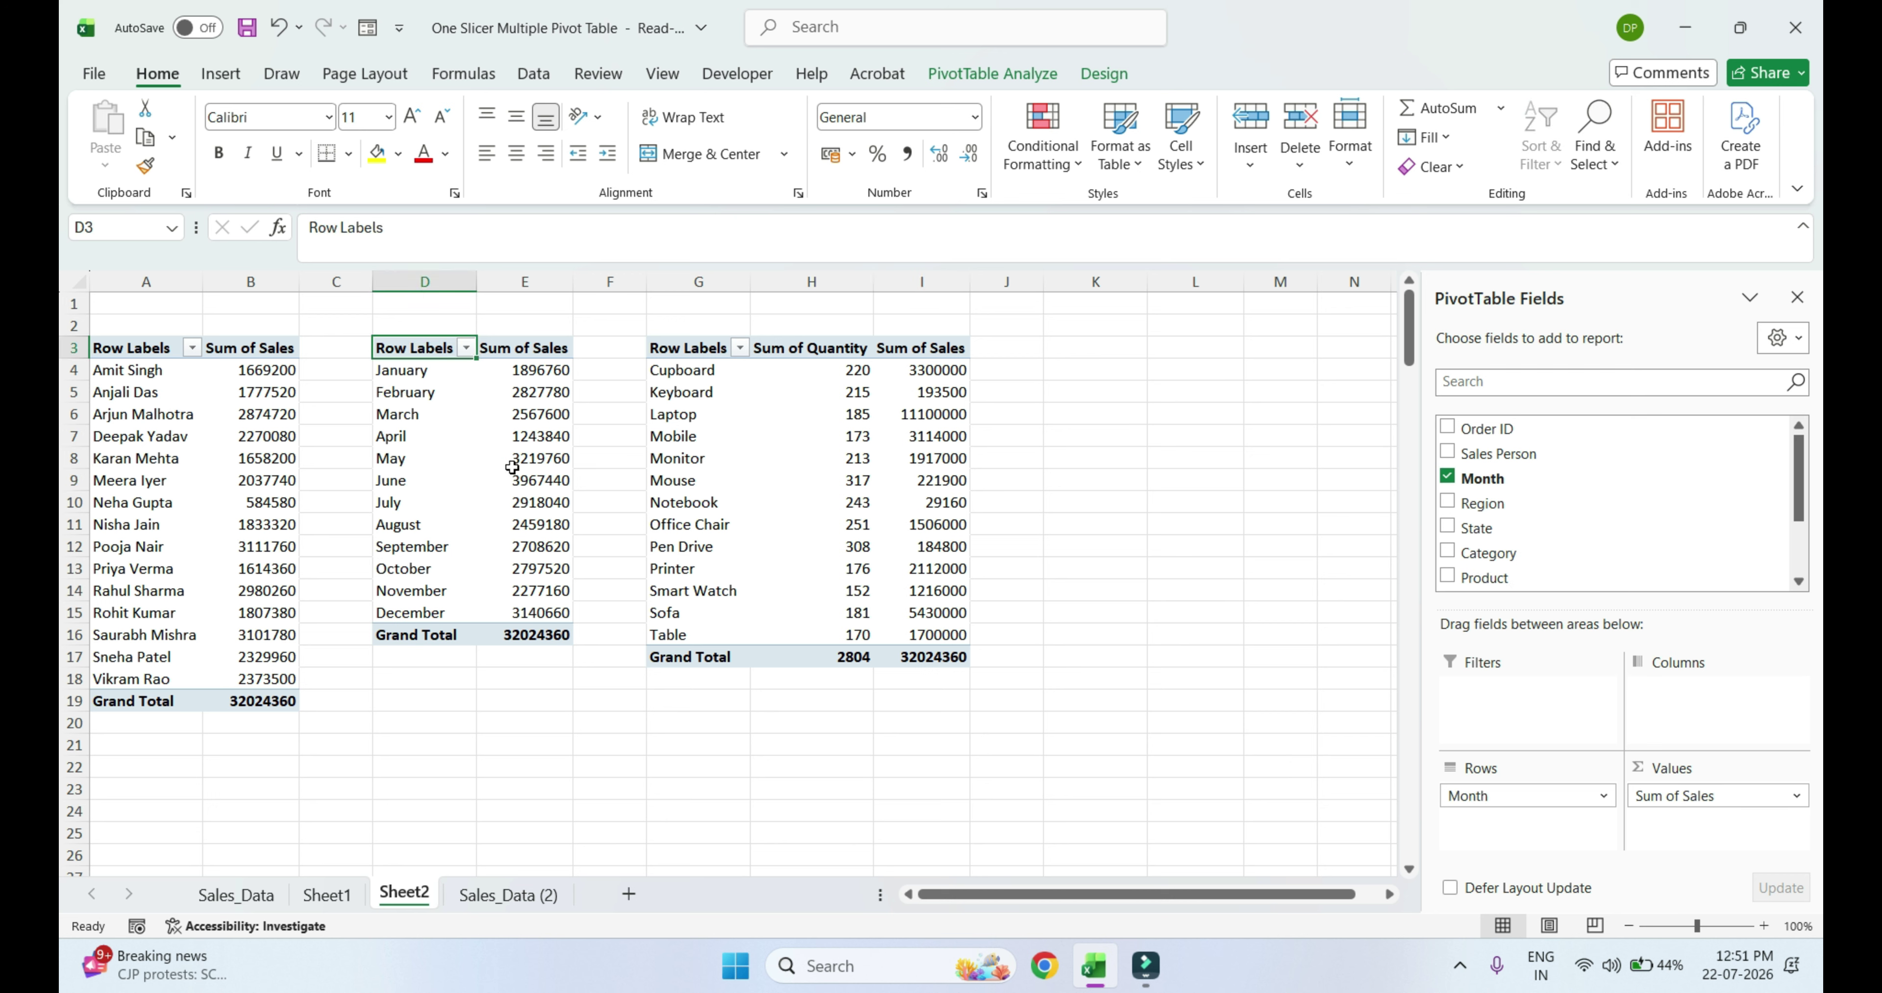
left_click(500, 467)
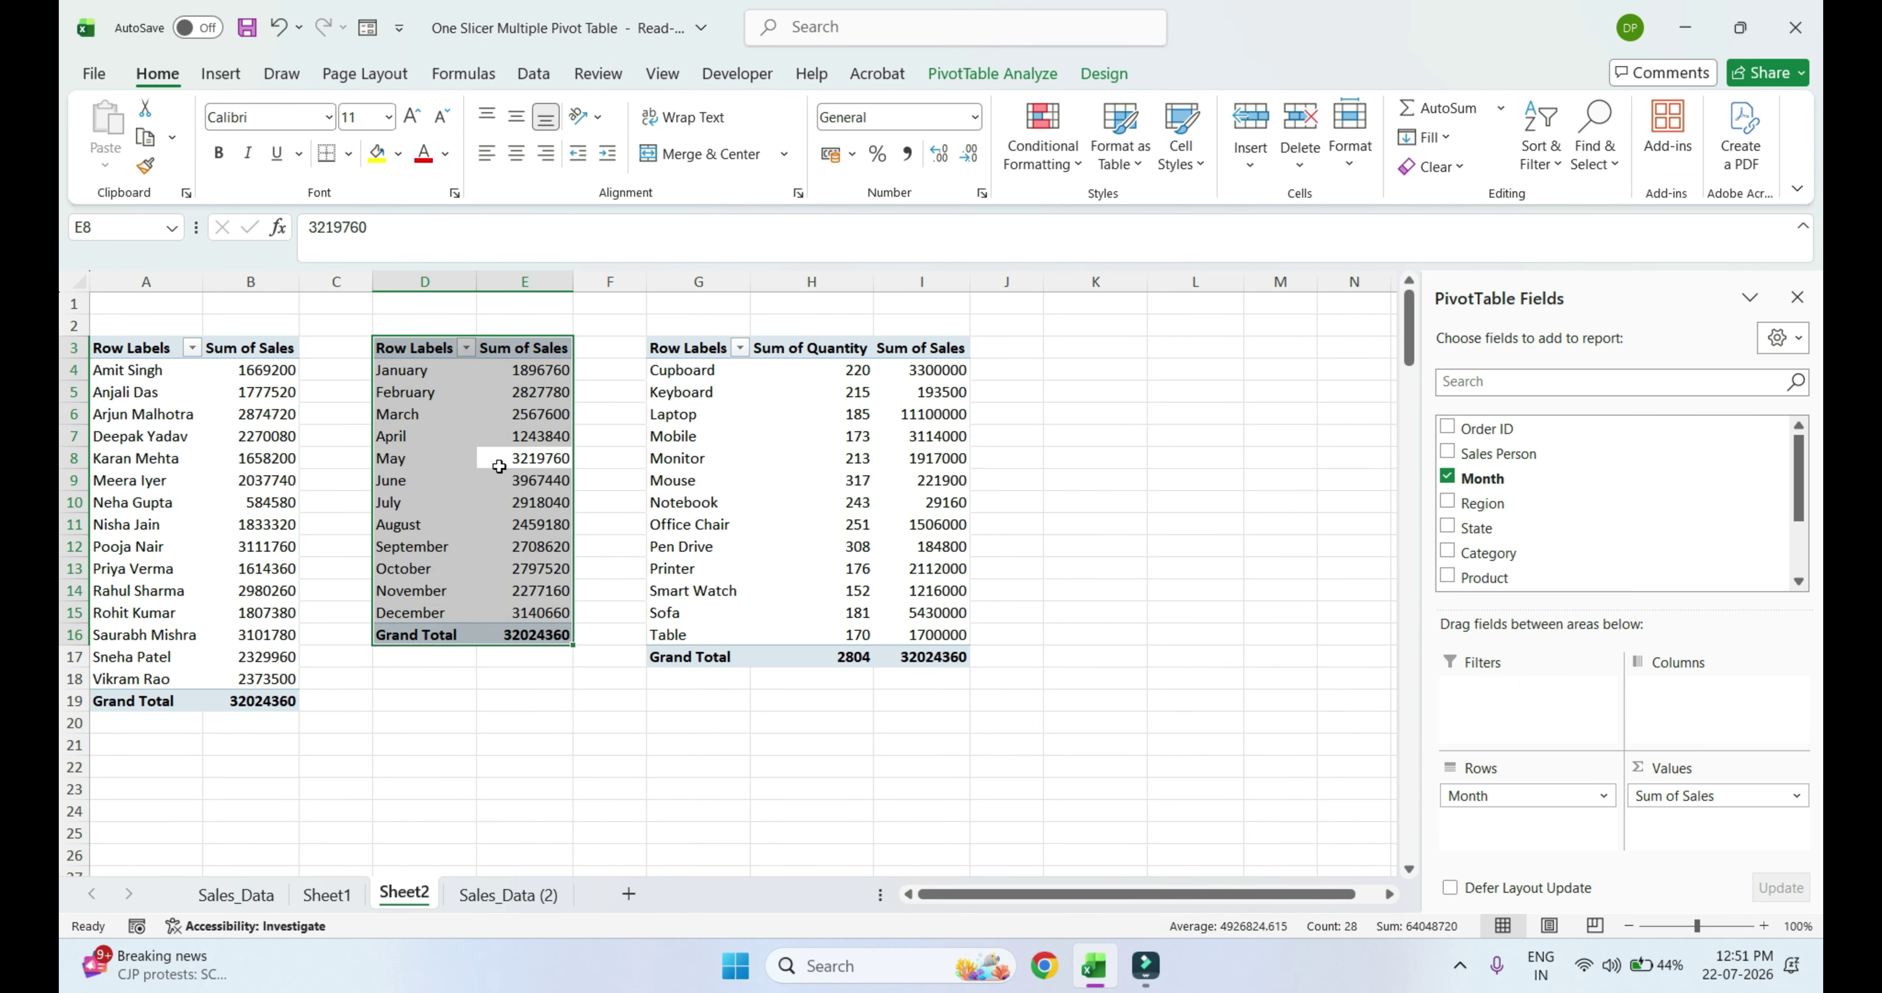
left_click(499, 465)
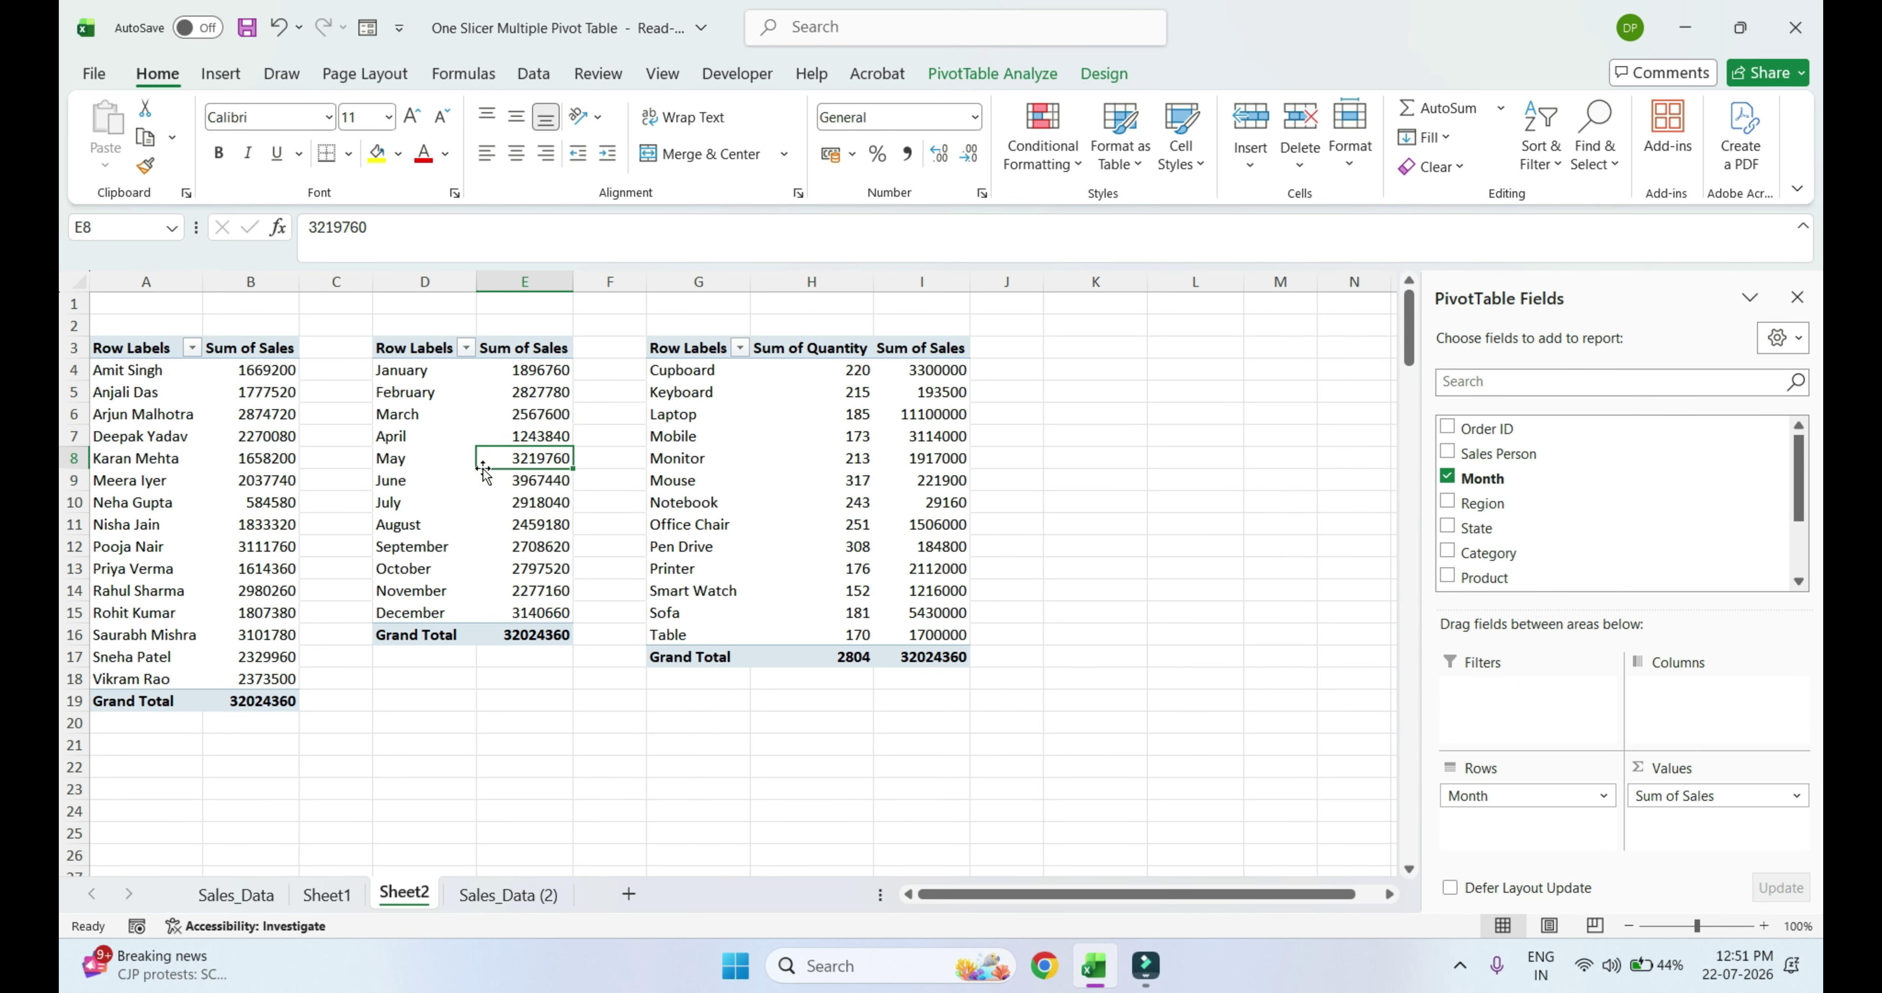
left_click(961, 74)
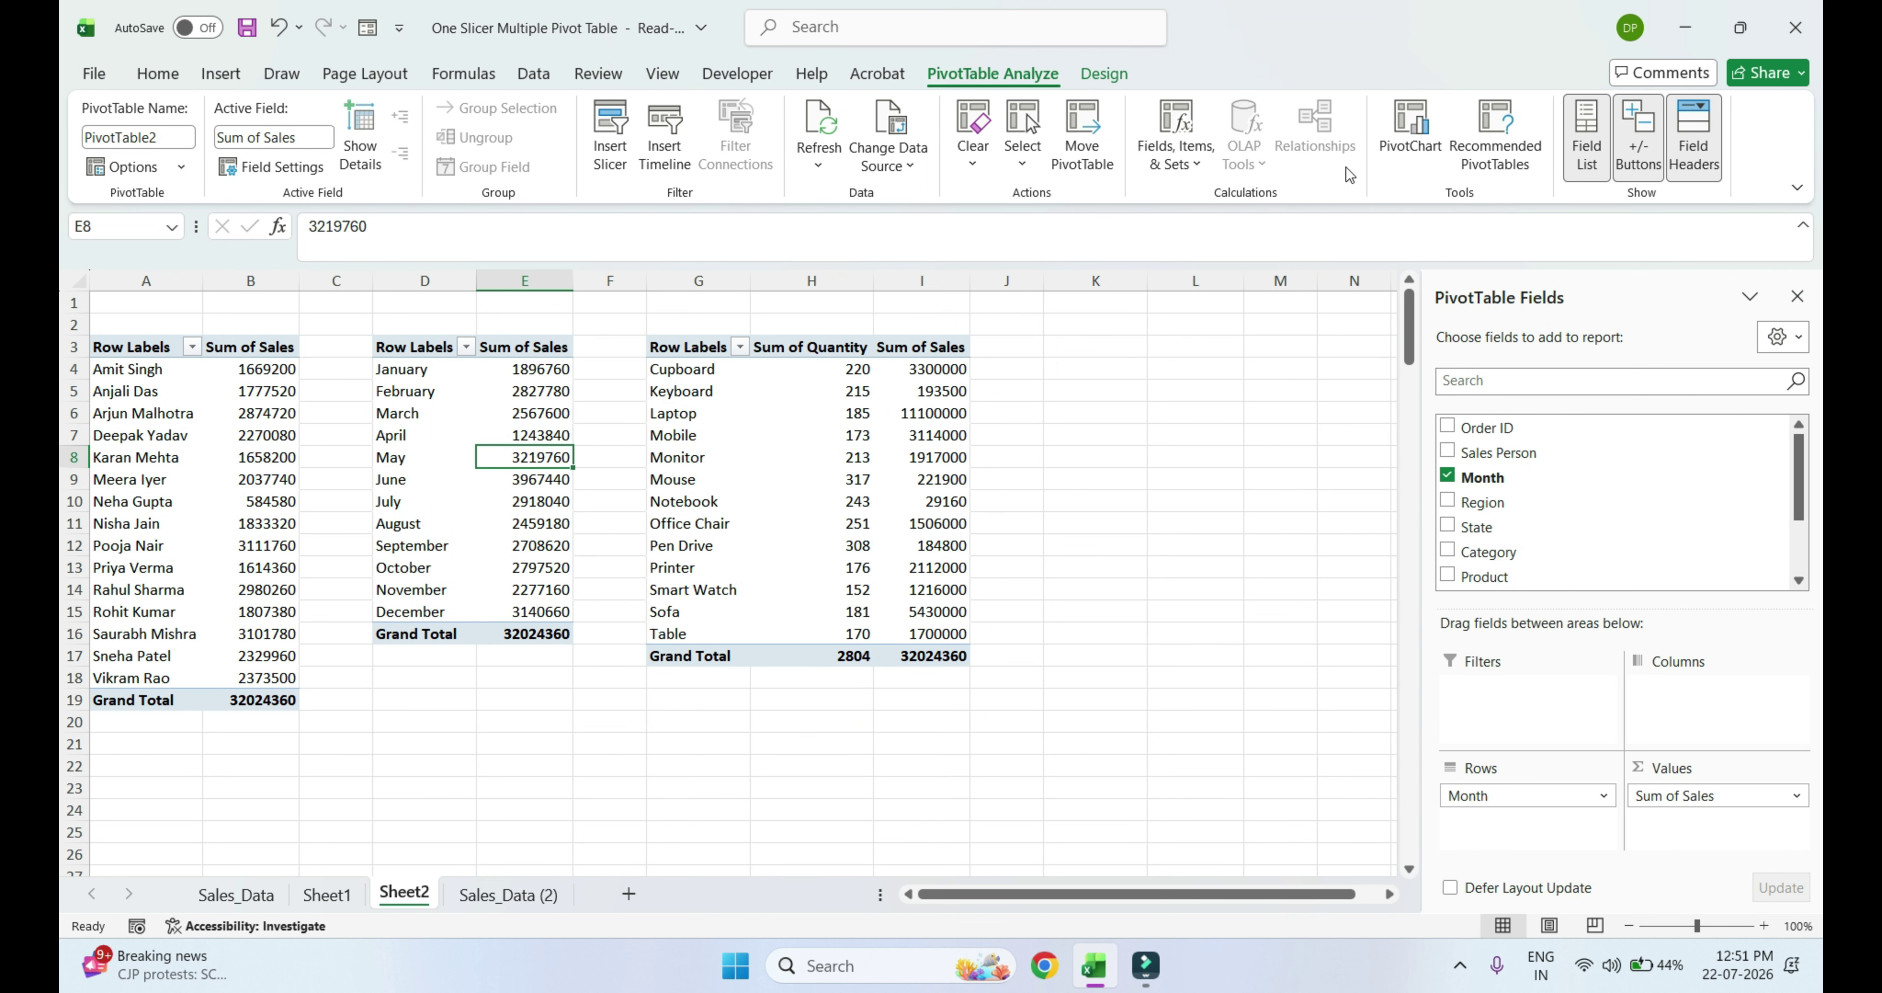
left_click(1403, 128)
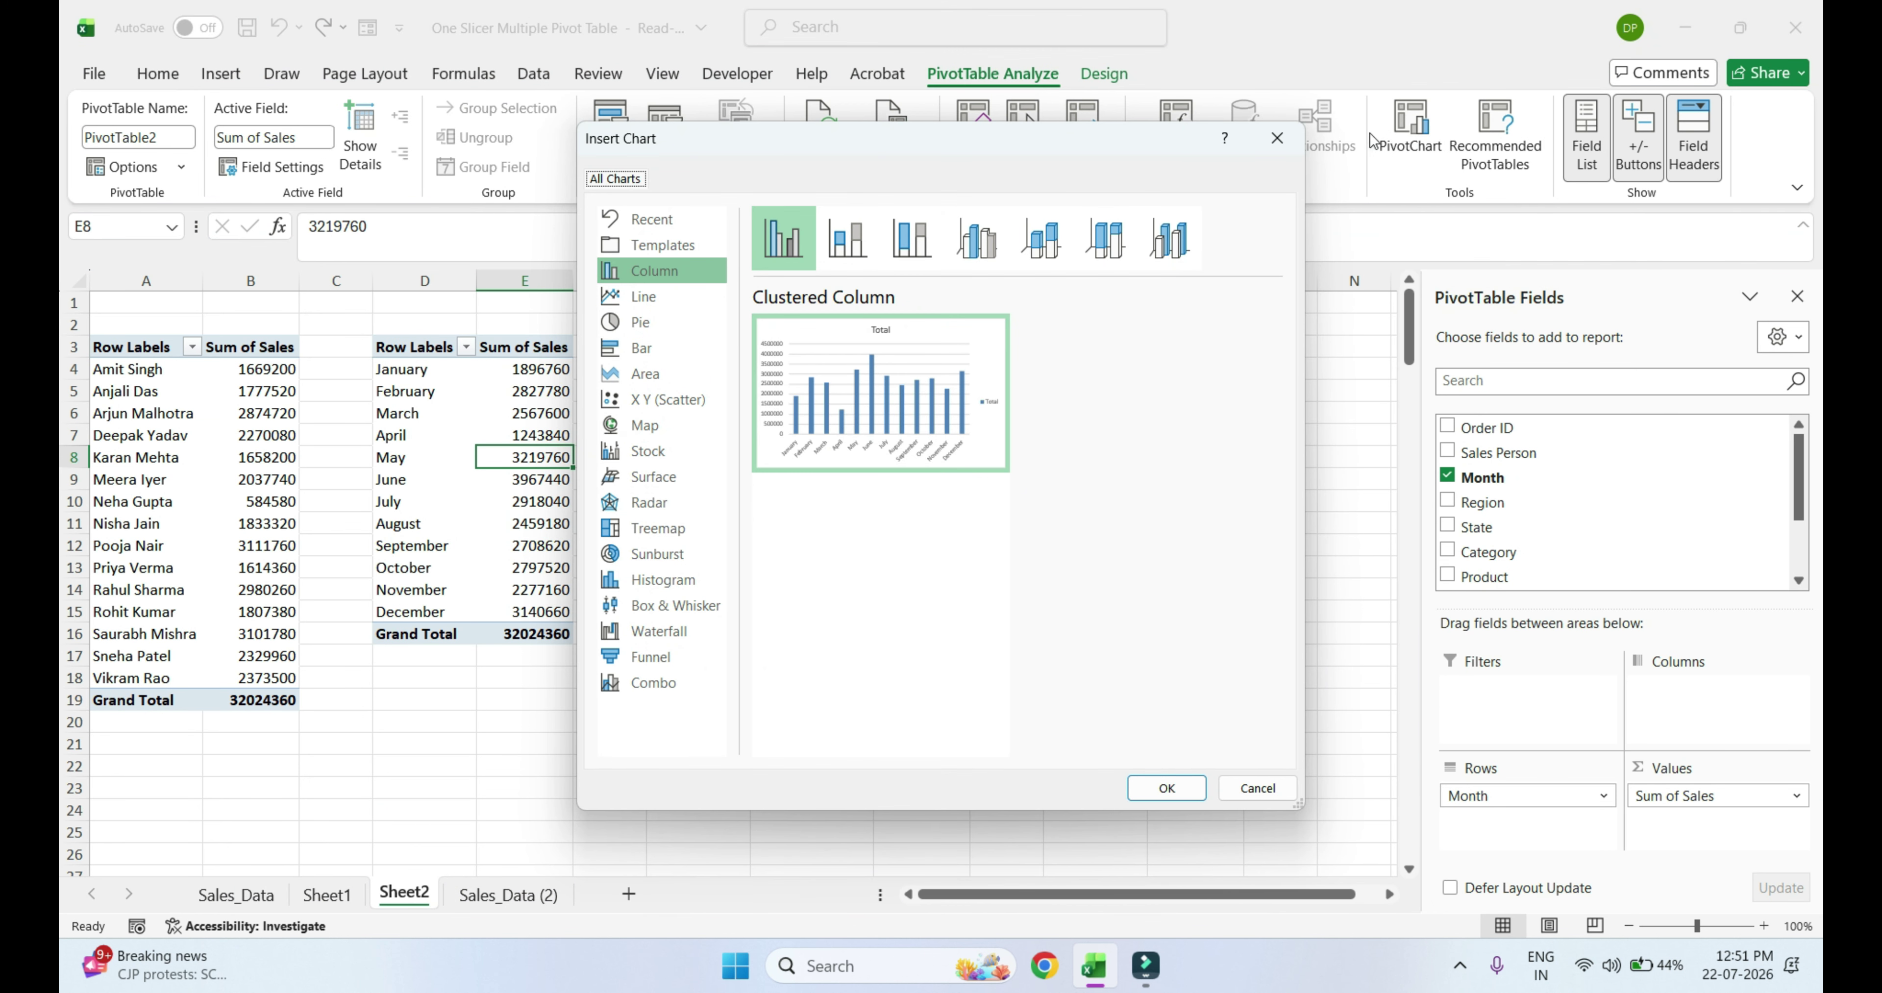
left_click_drag(1158, 140, 1205, 220)
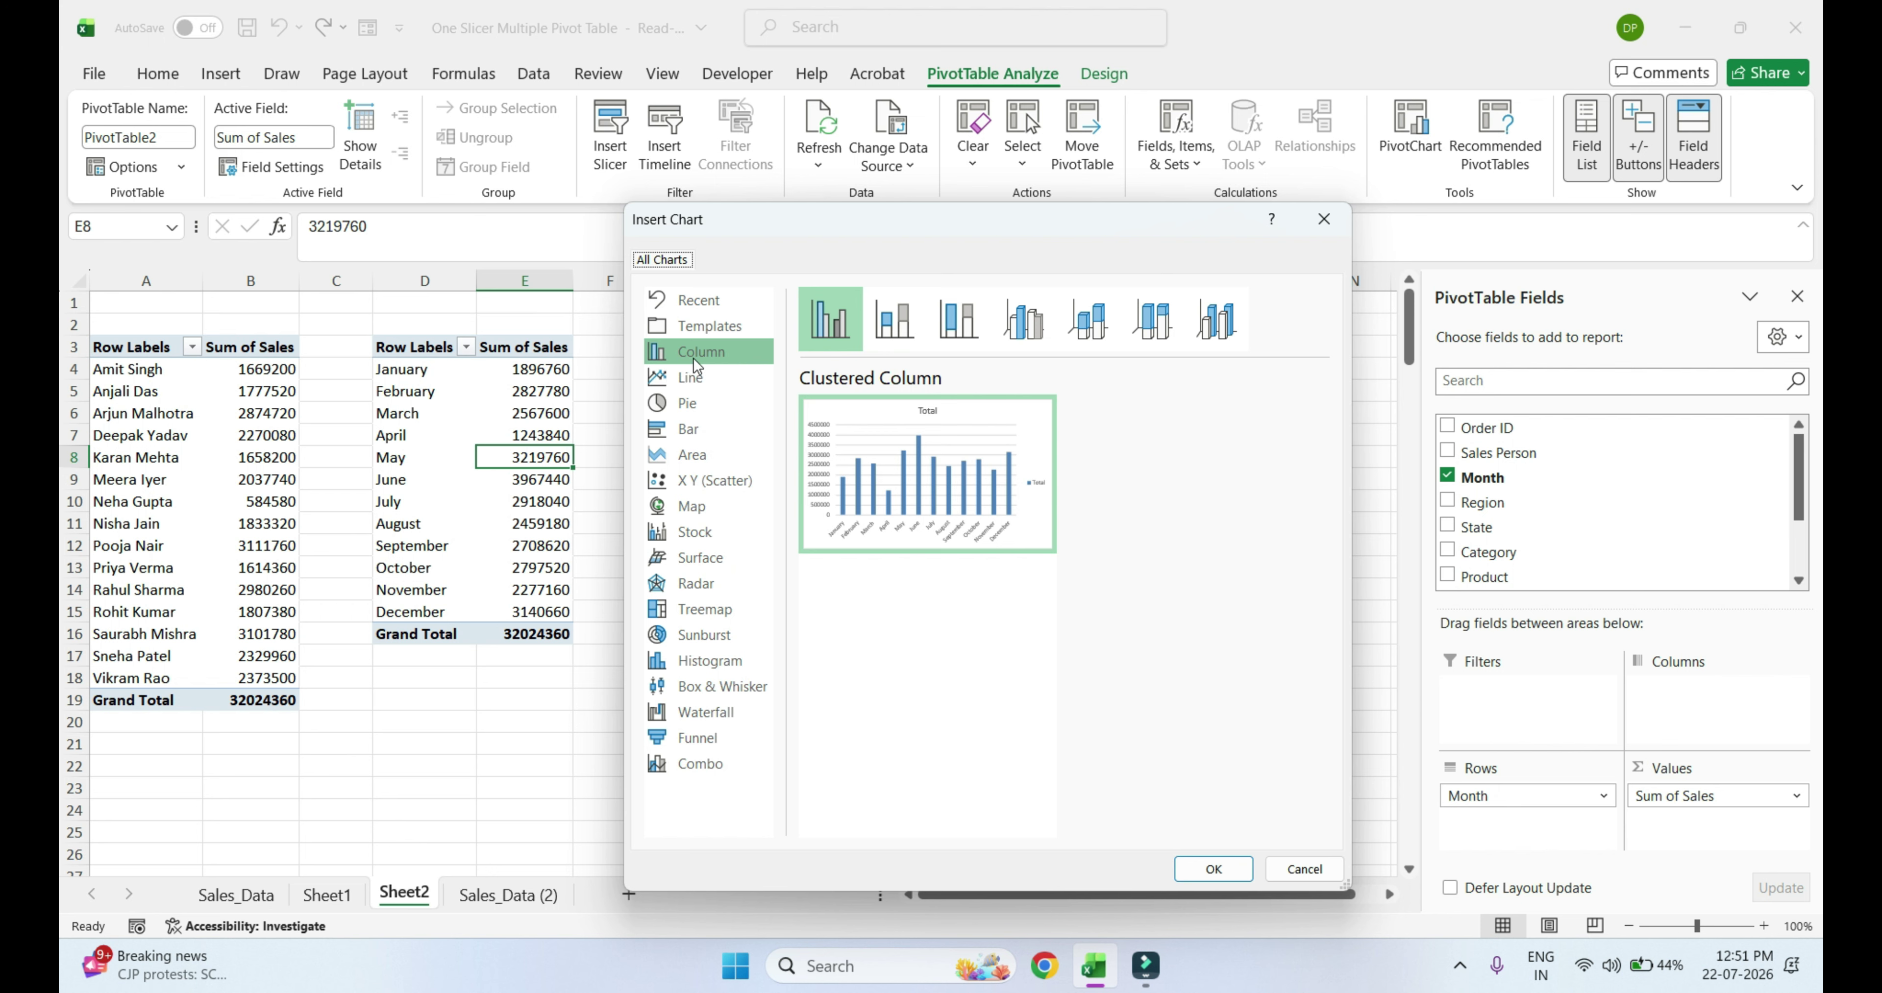
mouse_move(874, 524)
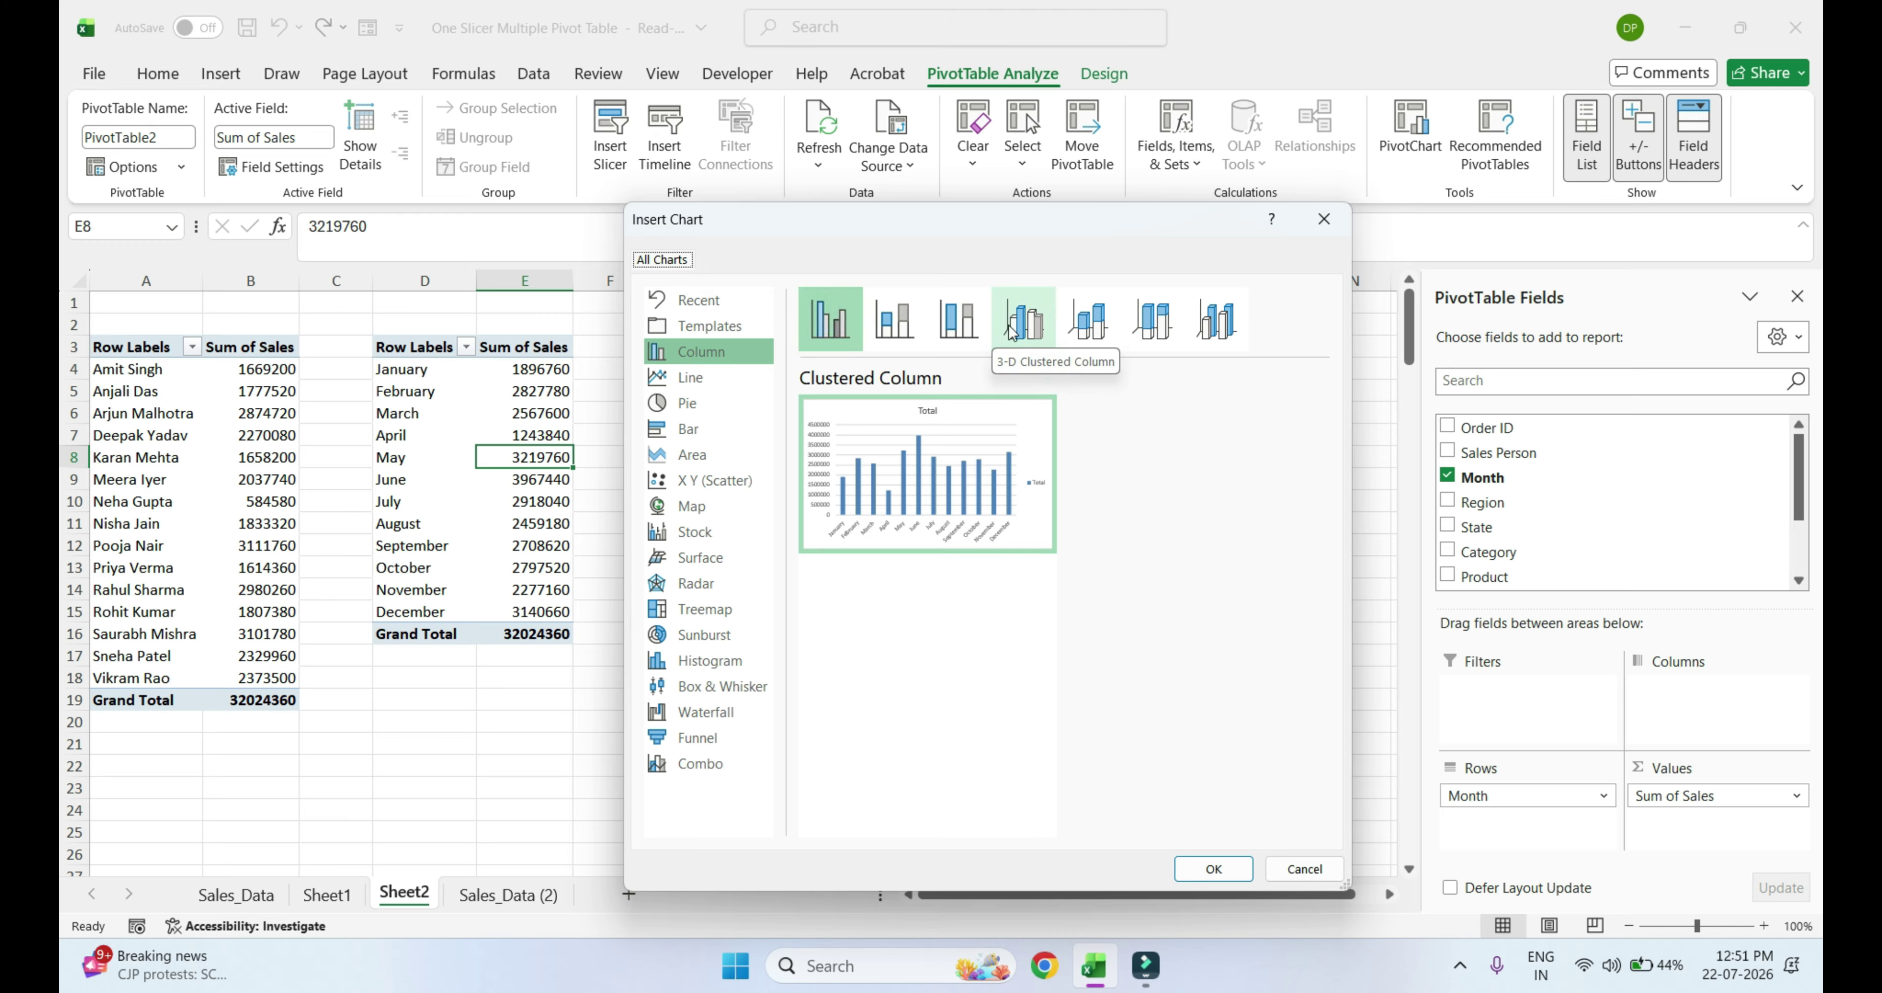
left_click(1025, 325)
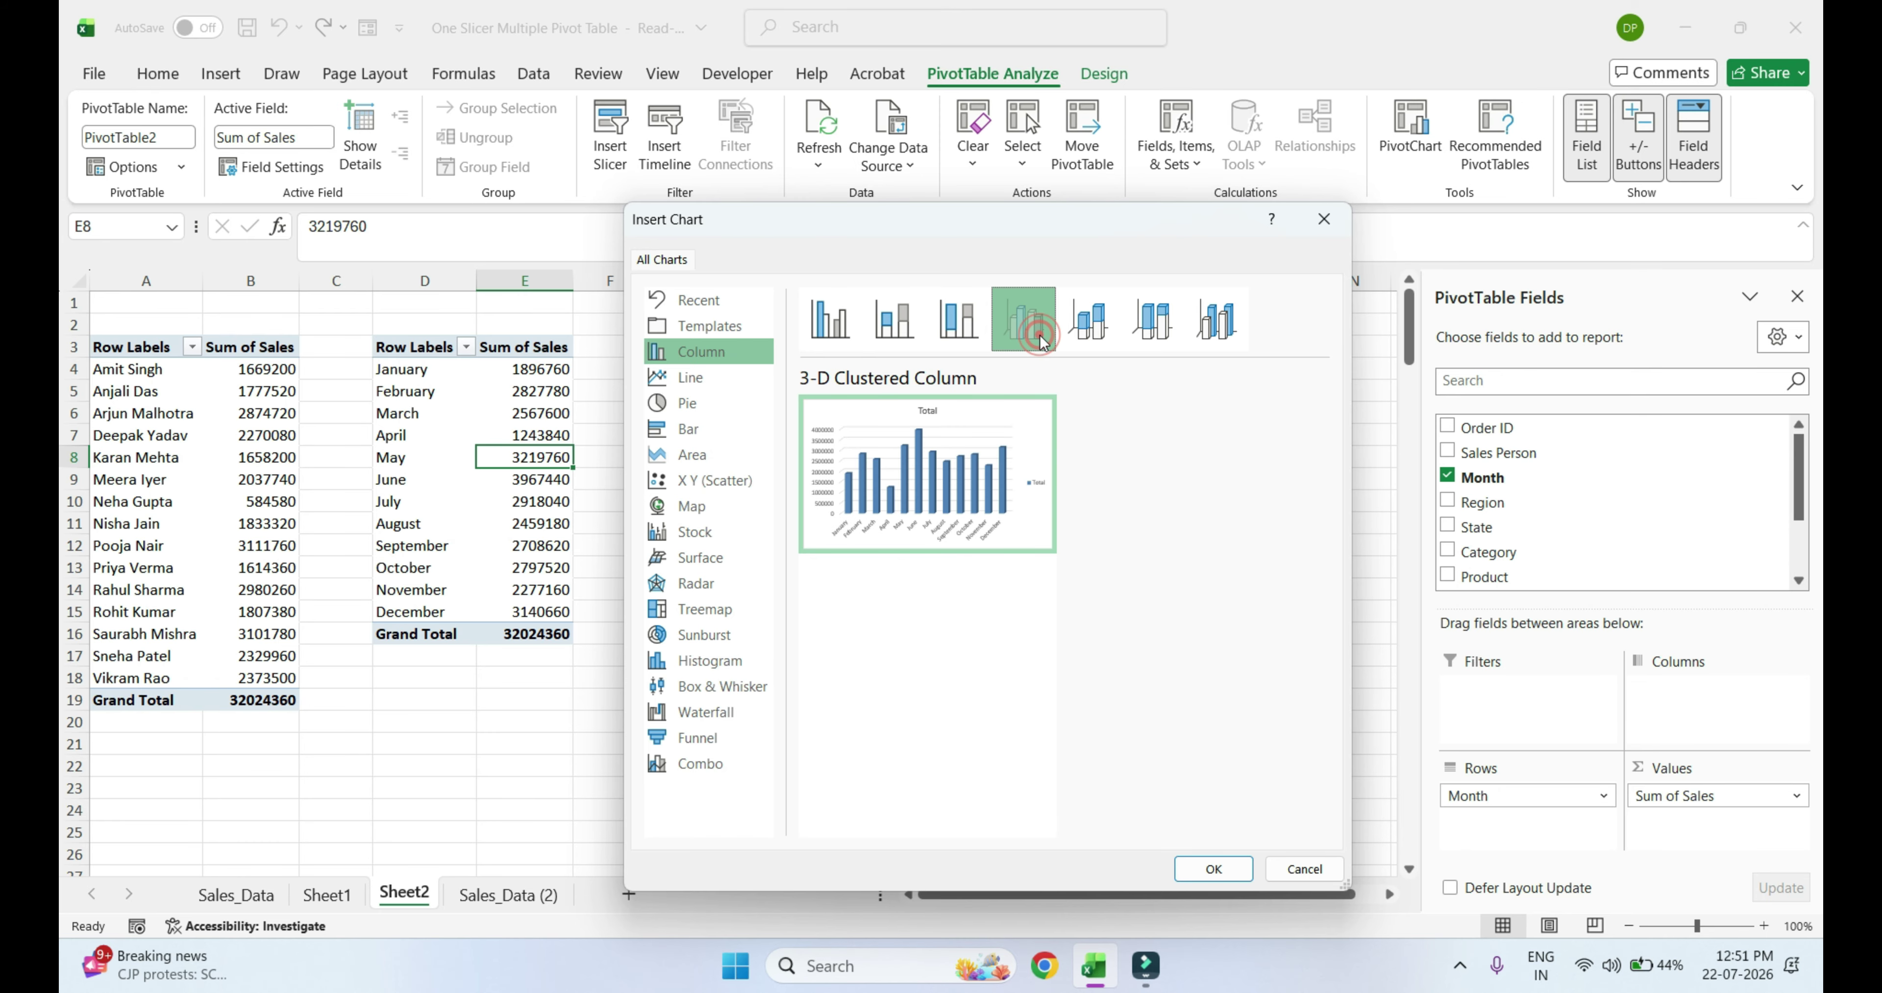
left_click(1215, 869)
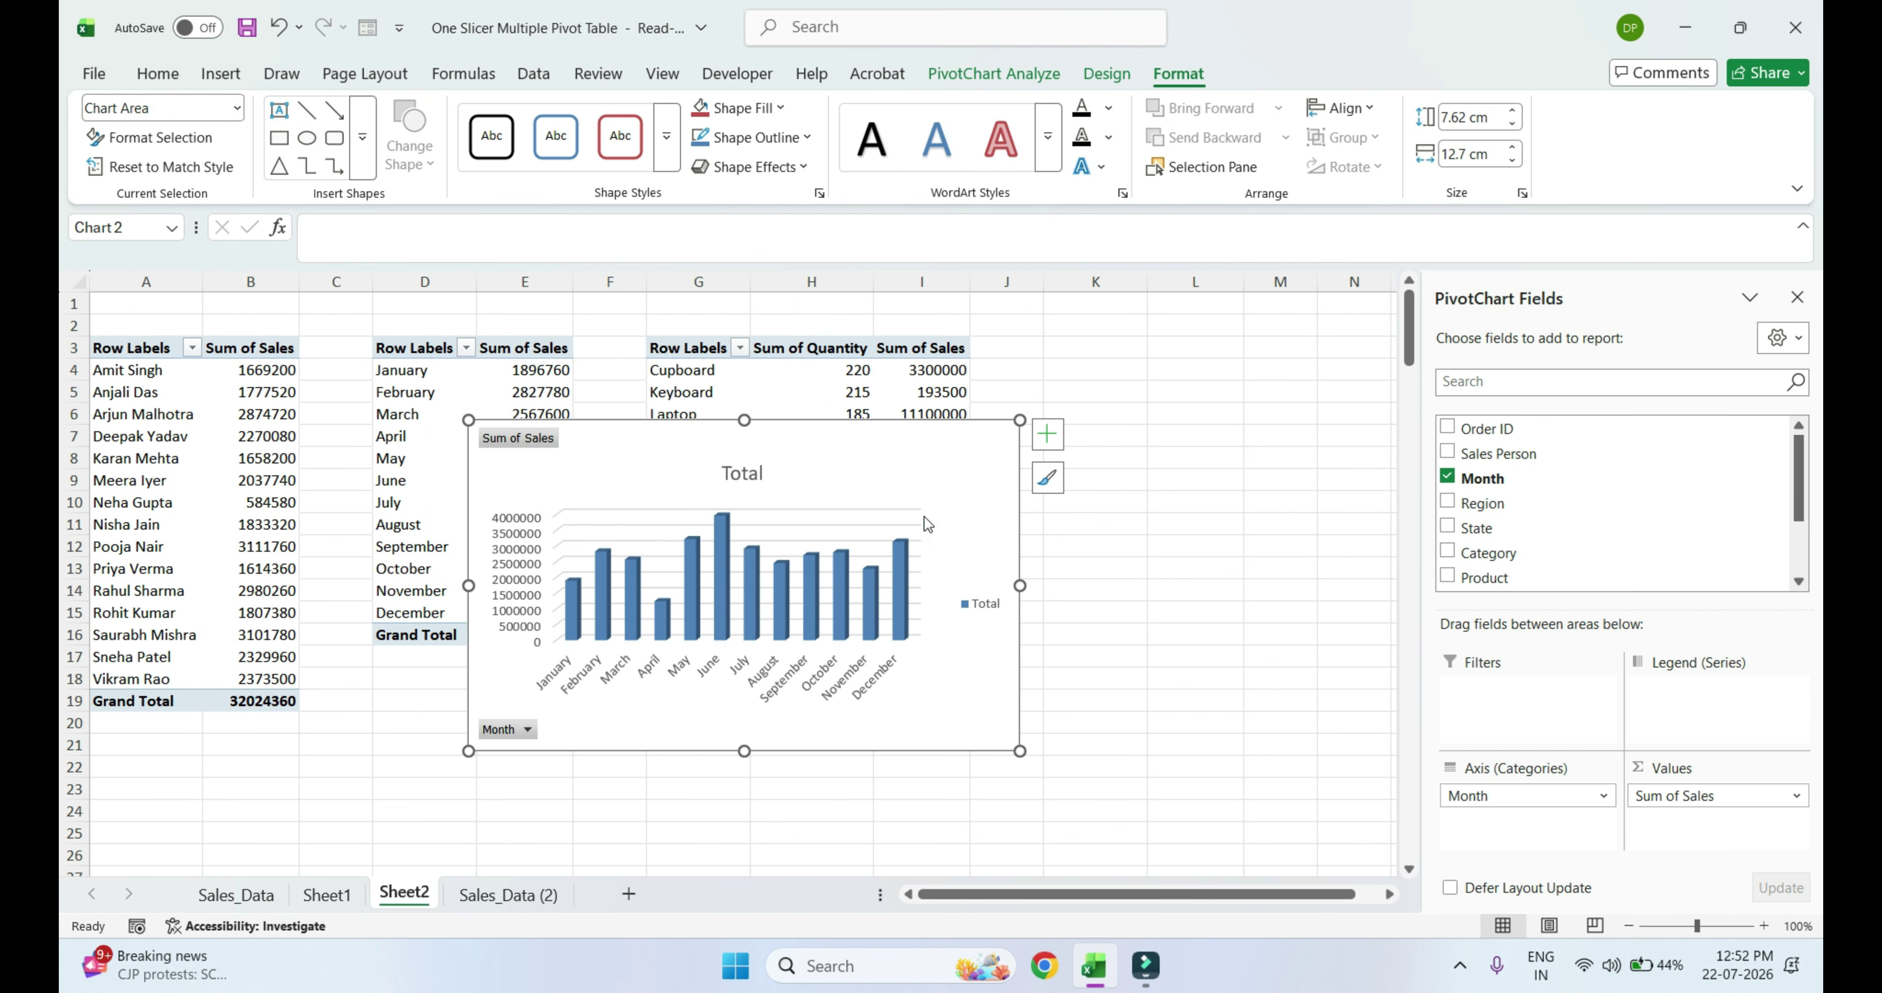
left_click_drag(881, 458, 1224, 454)
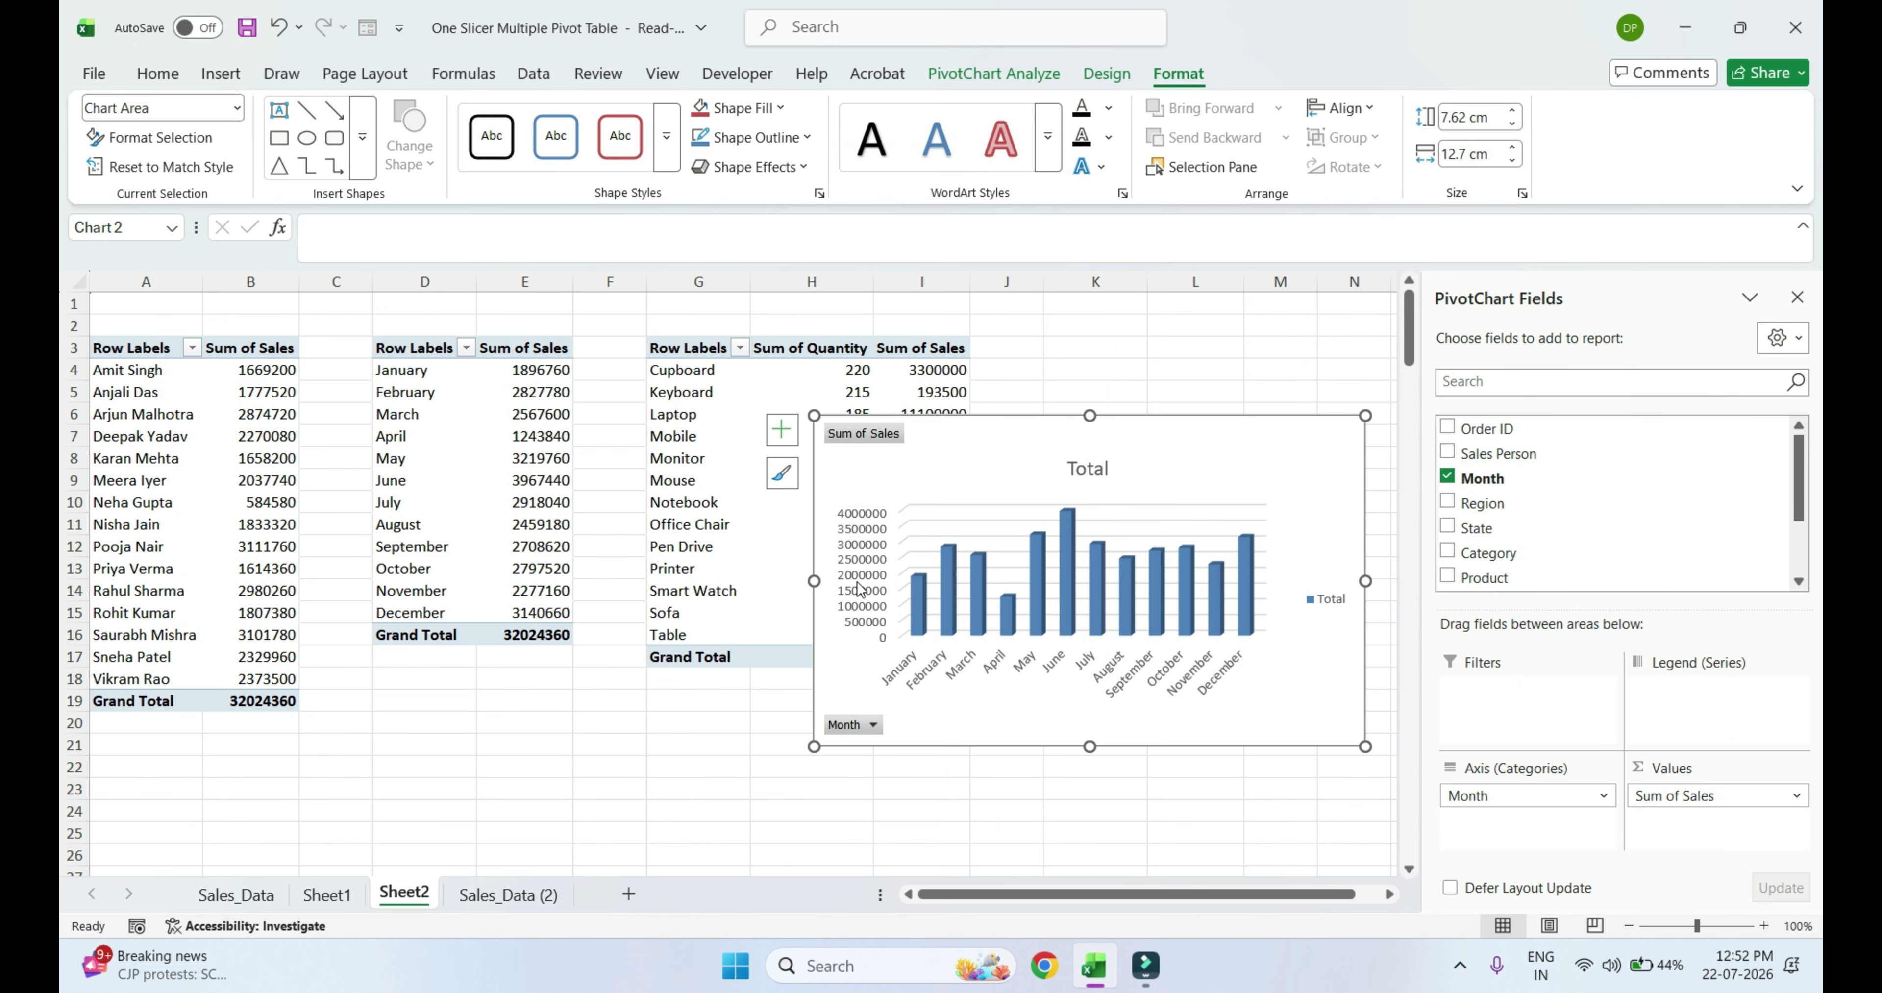
Remove the vertical axis, all field buttons and the legend from the monthly sales PivotChart
left_click(851, 540)
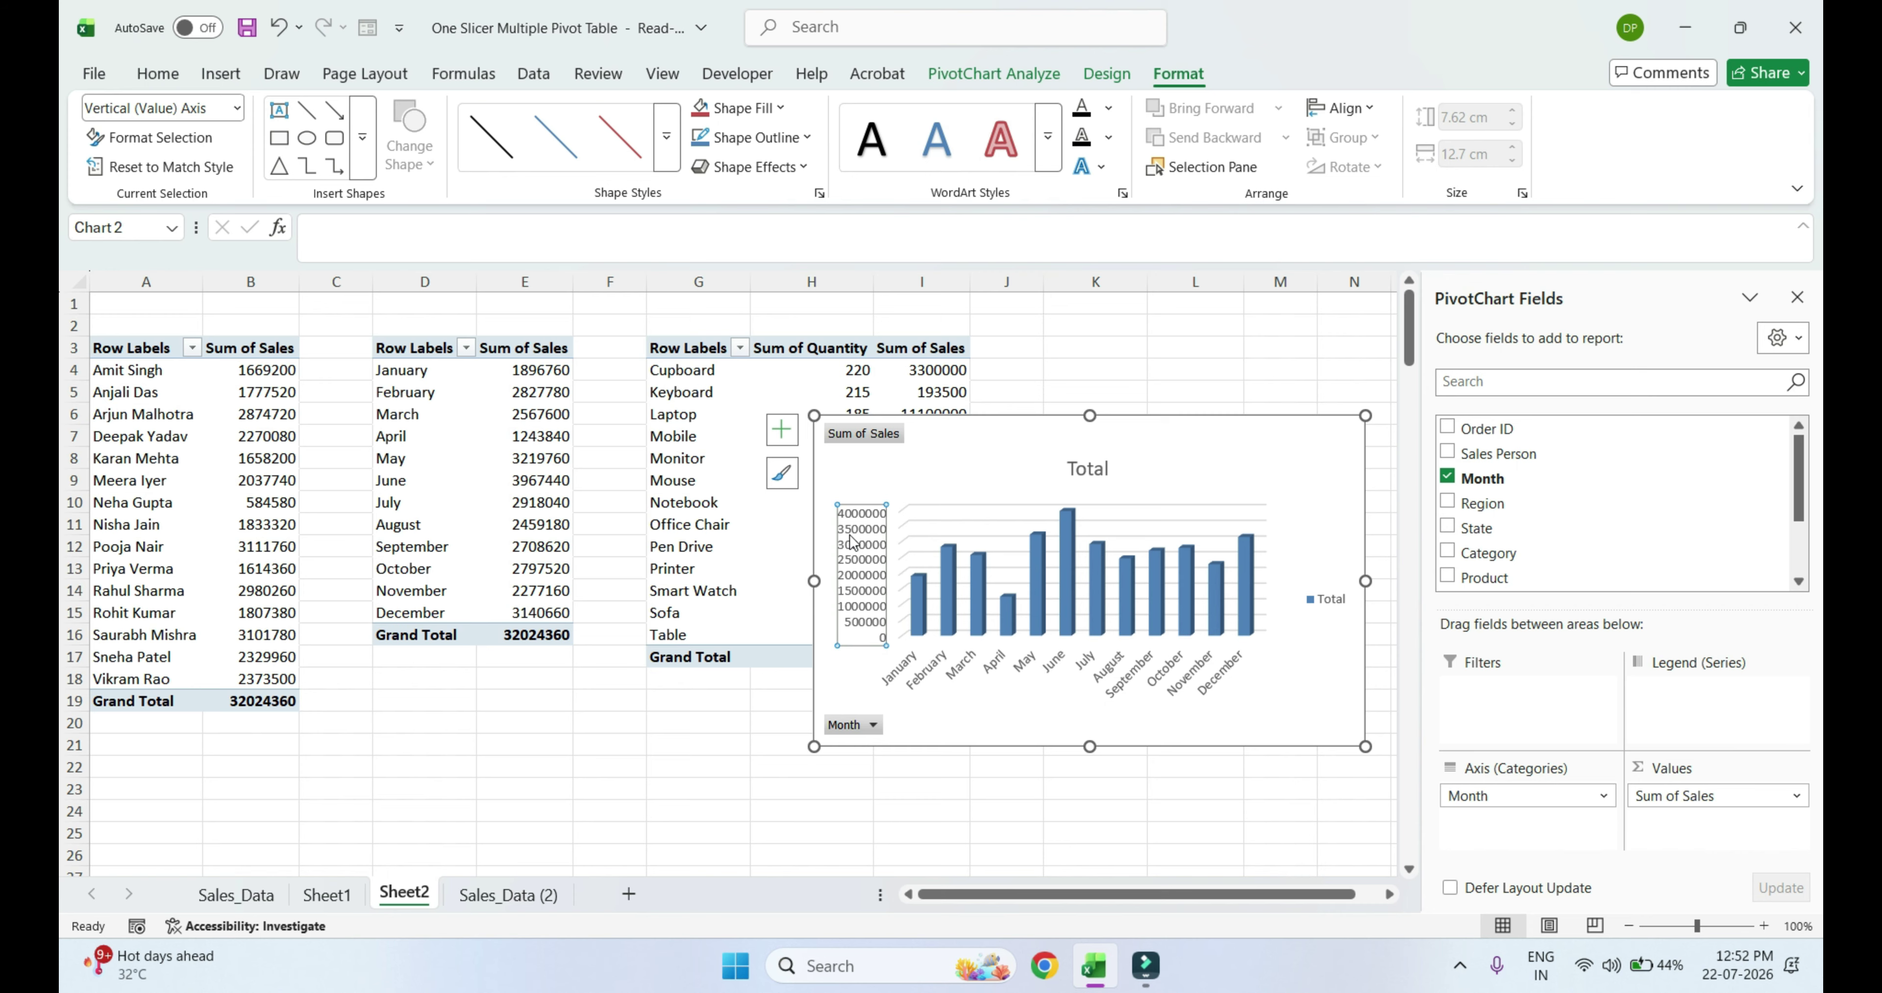
key("Delete")
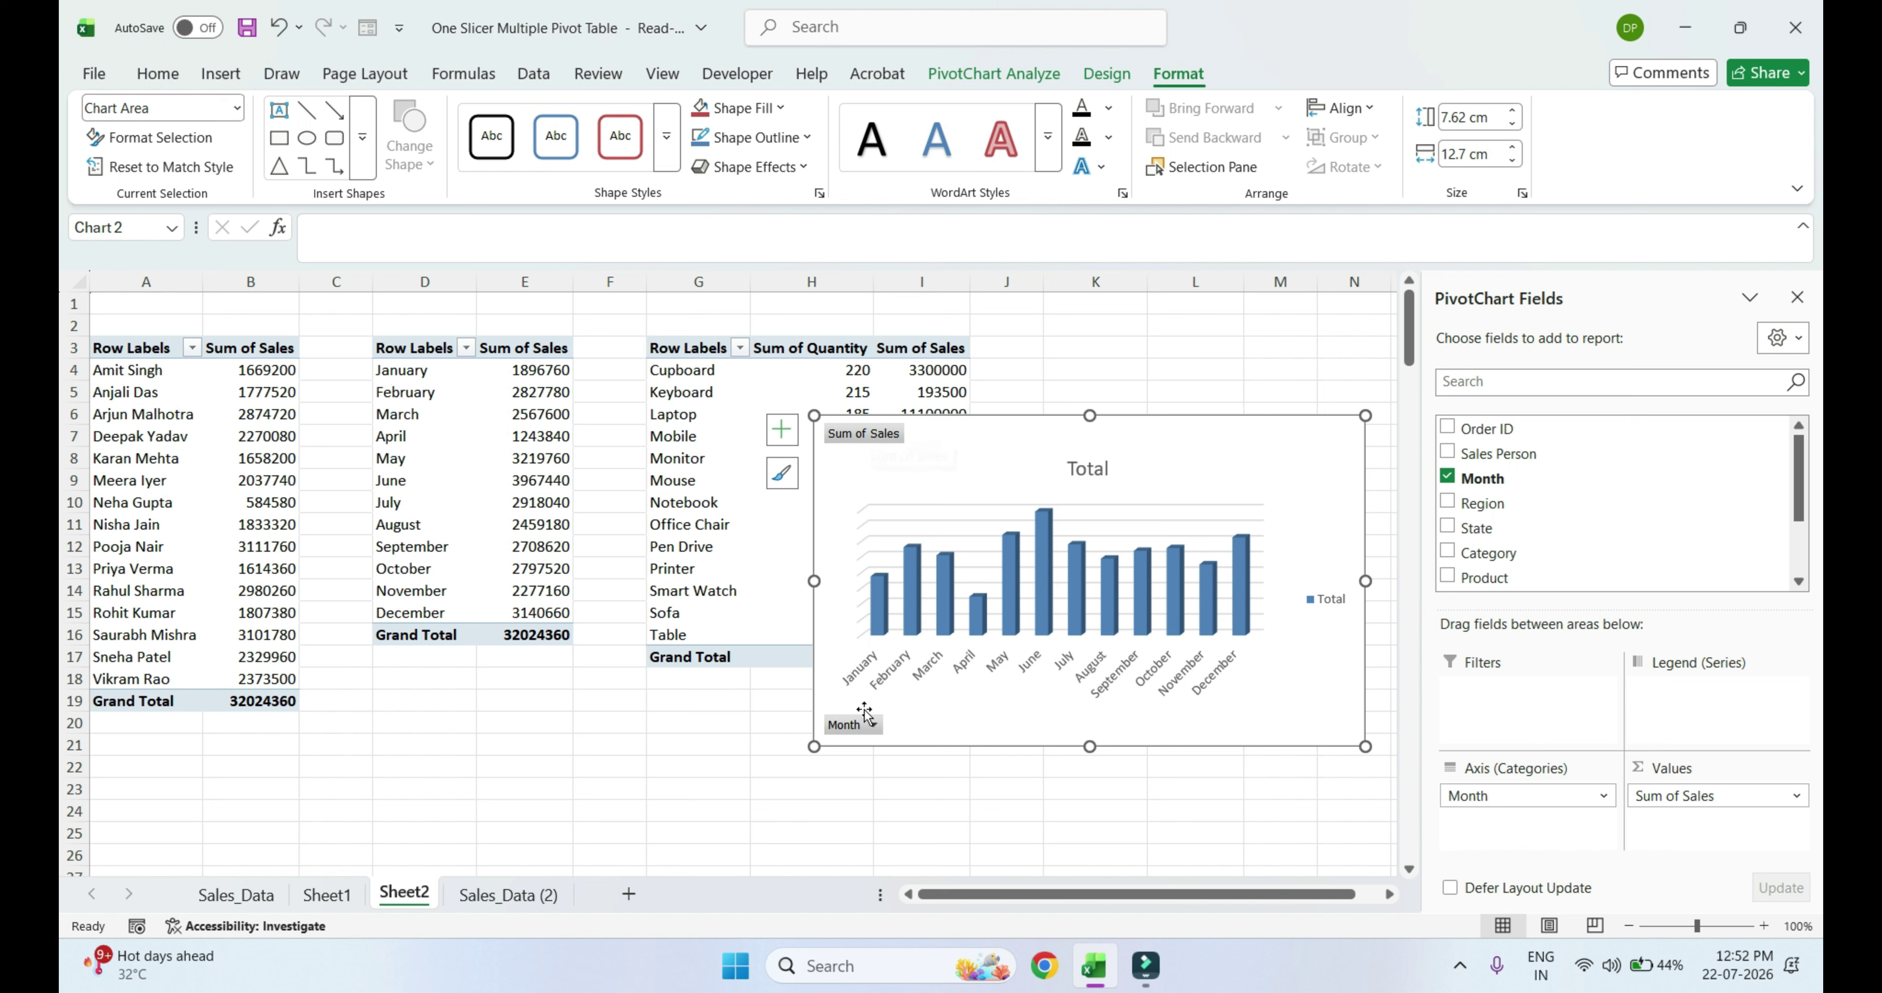
right_click(850, 435)
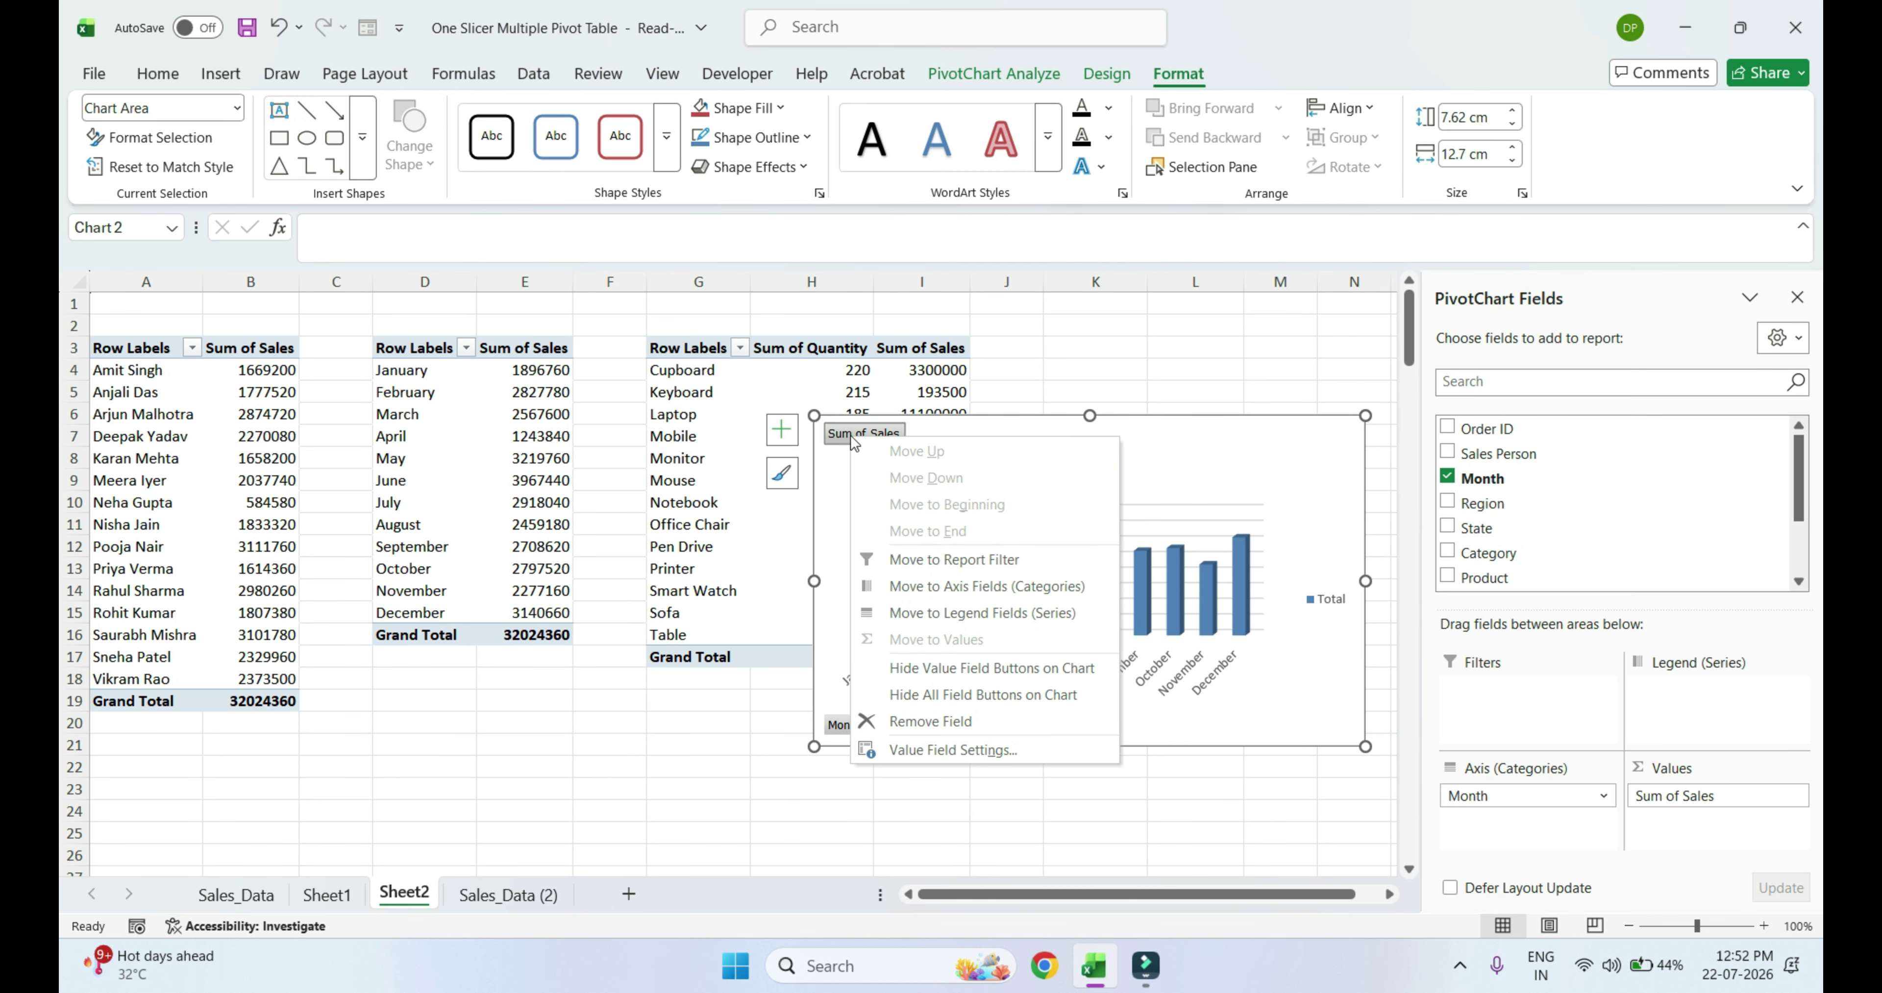
left_click(982, 694)
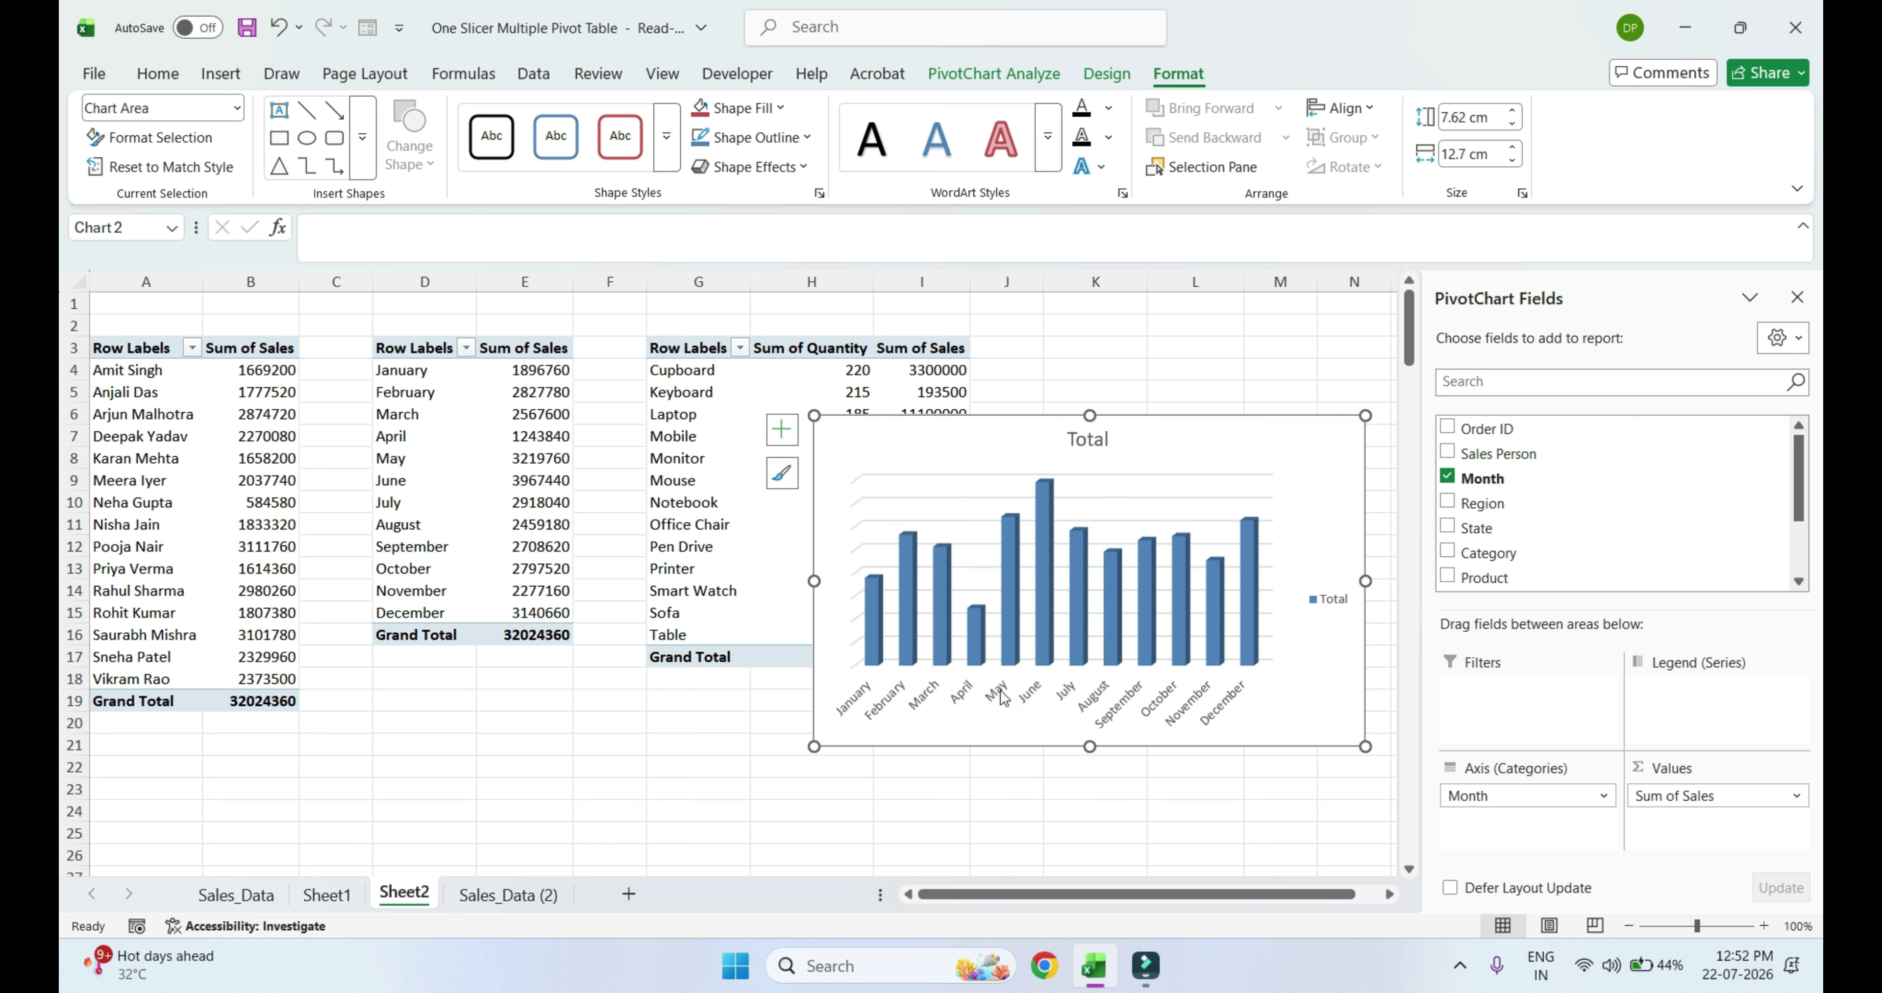
left_click(1332, 601)
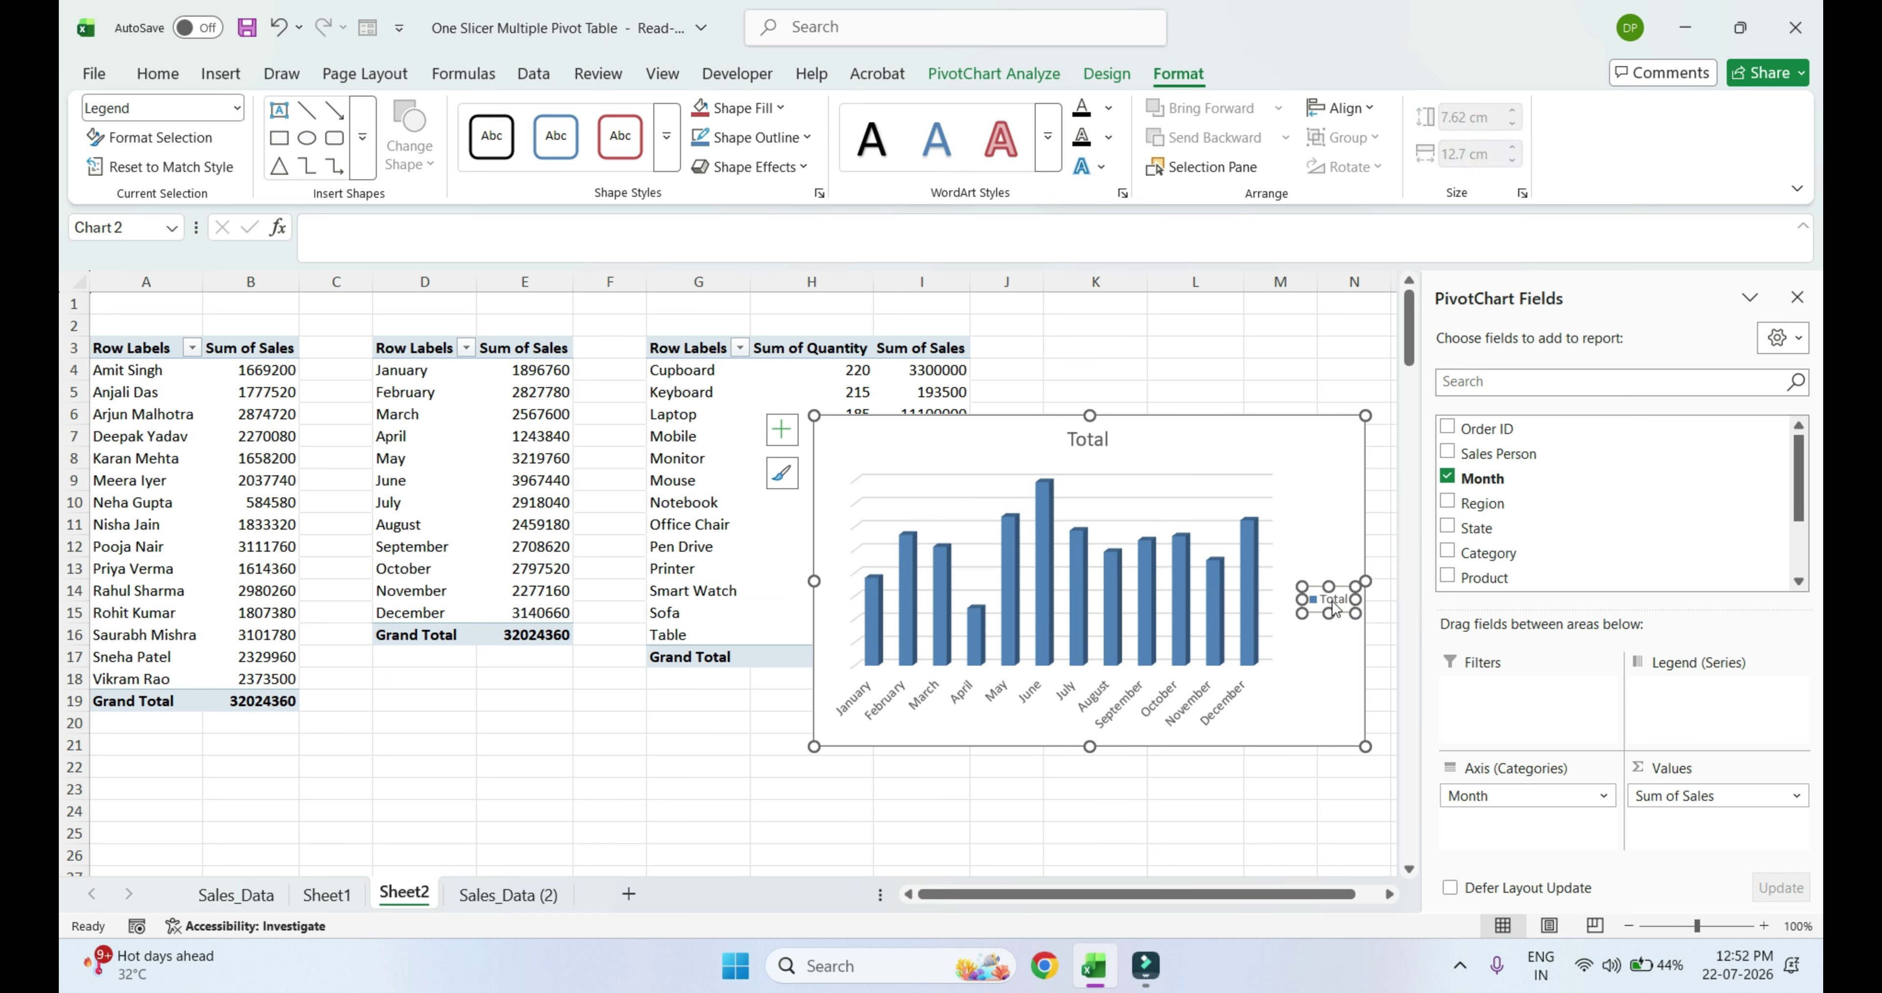
key("Delete")
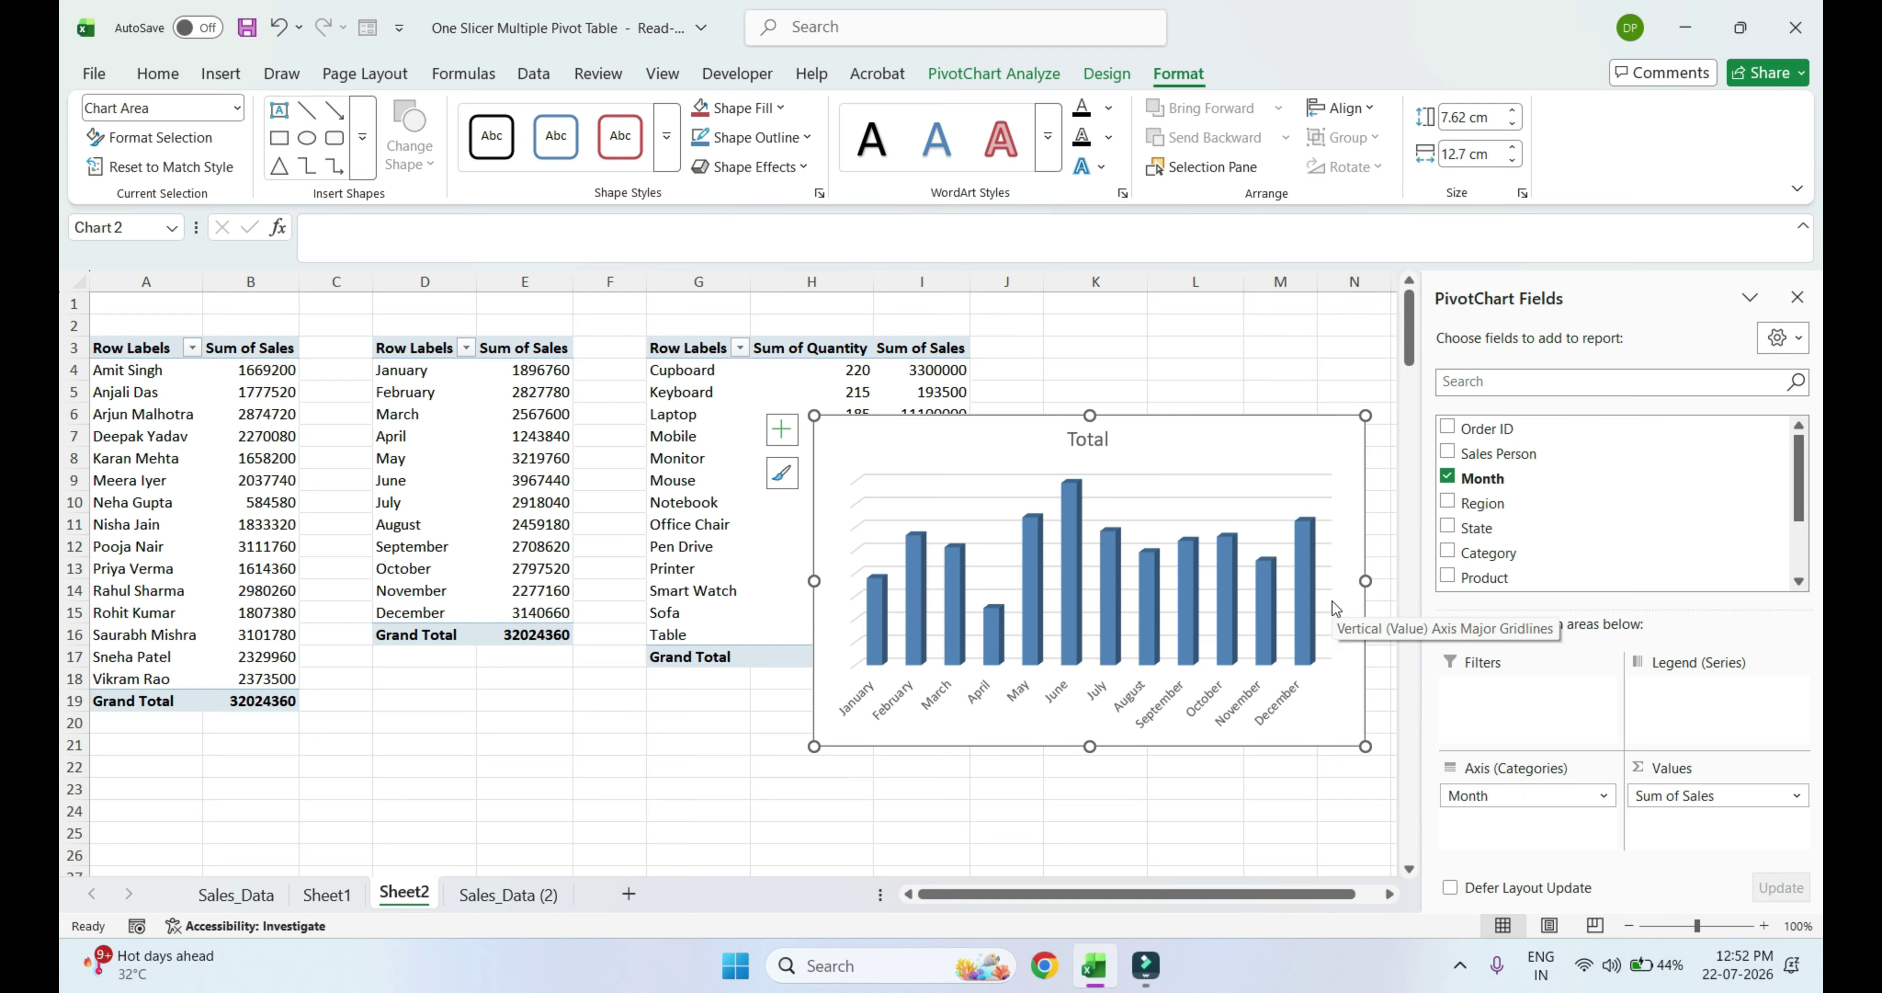
Change the PivotChart's title to "Monthly Sales Report"
left_click(1083, 445)
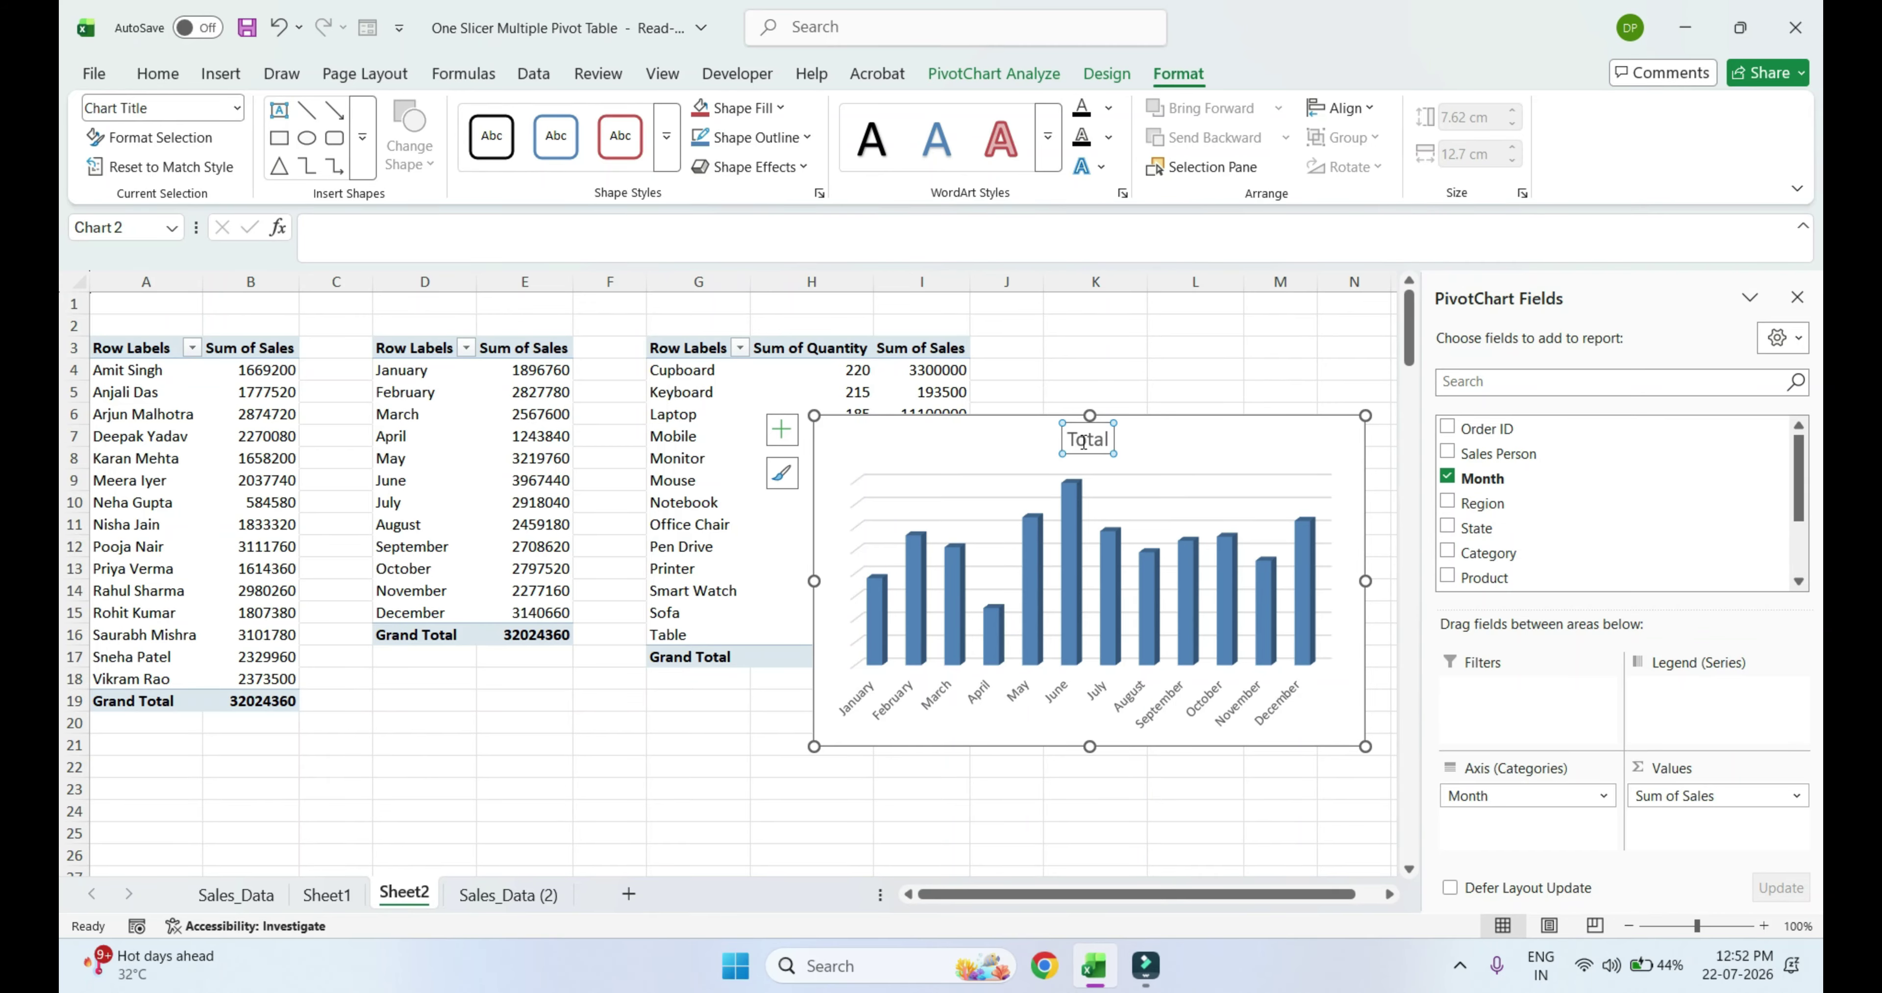
type("Monthly Sales")
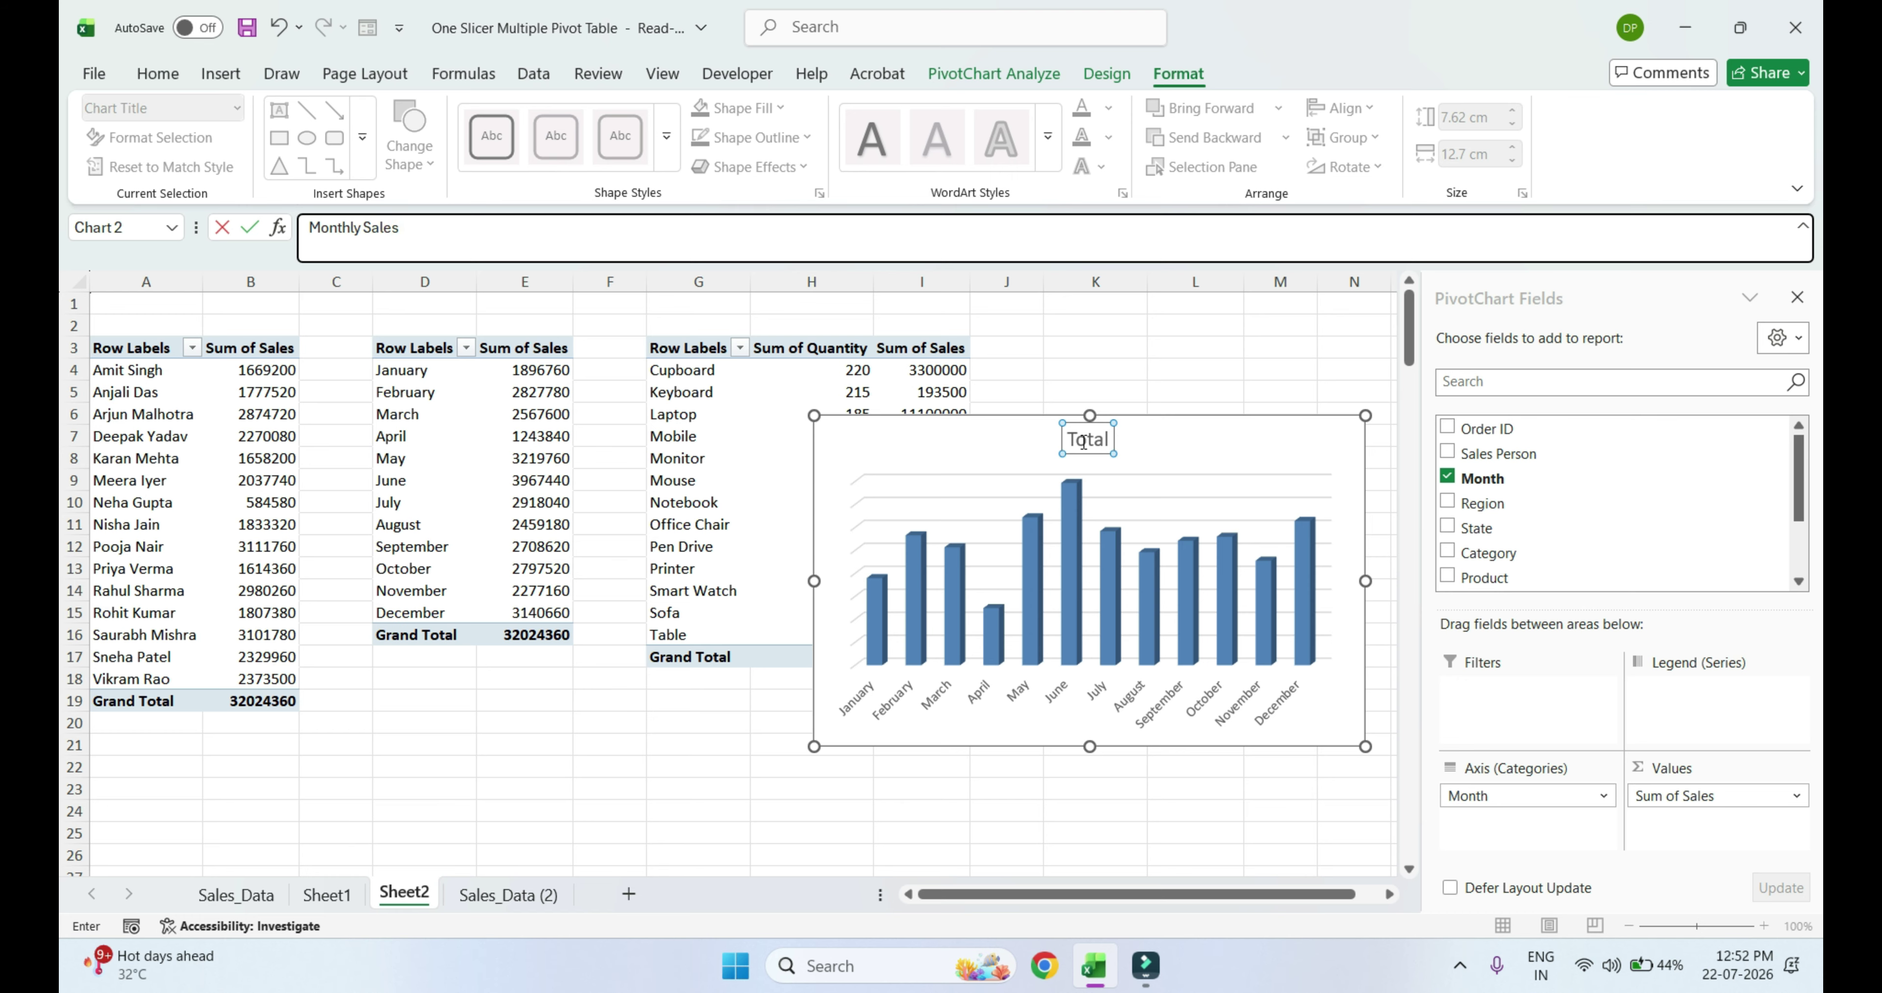
type("port")
key("Return")
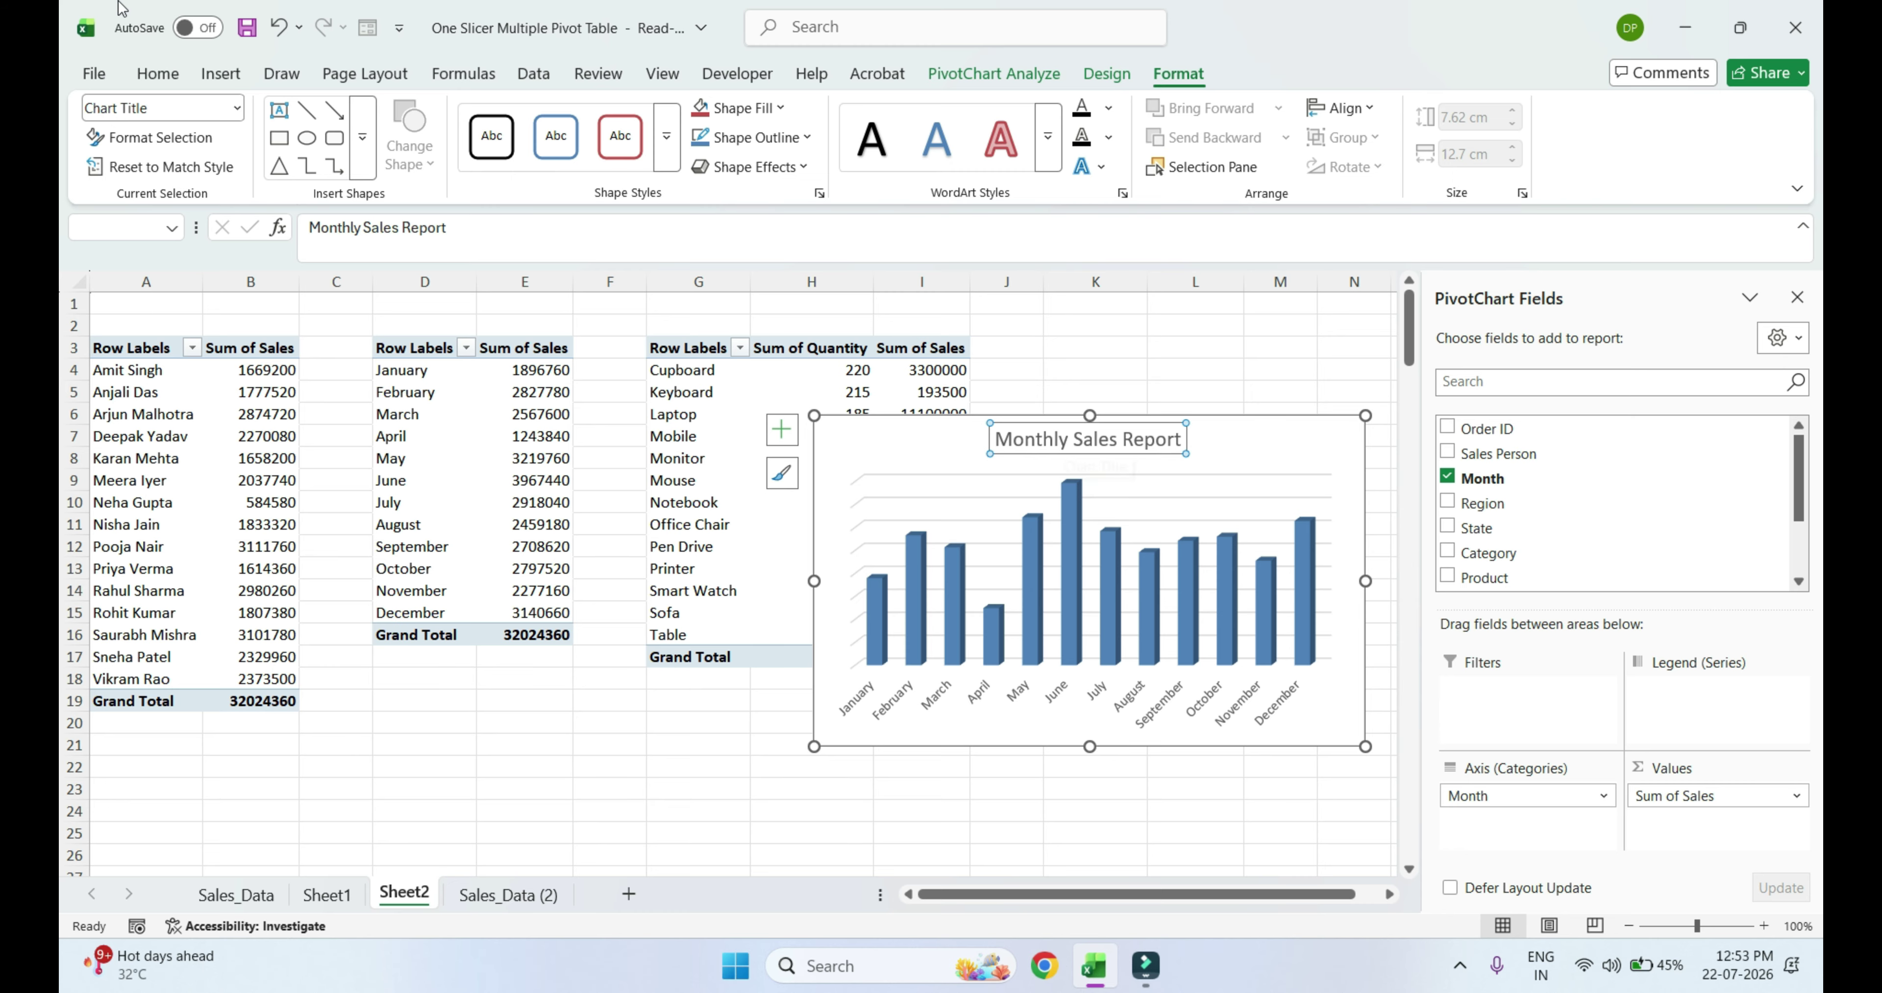
Format the PivotChart's title in black, bold text
left_click(150, 68)
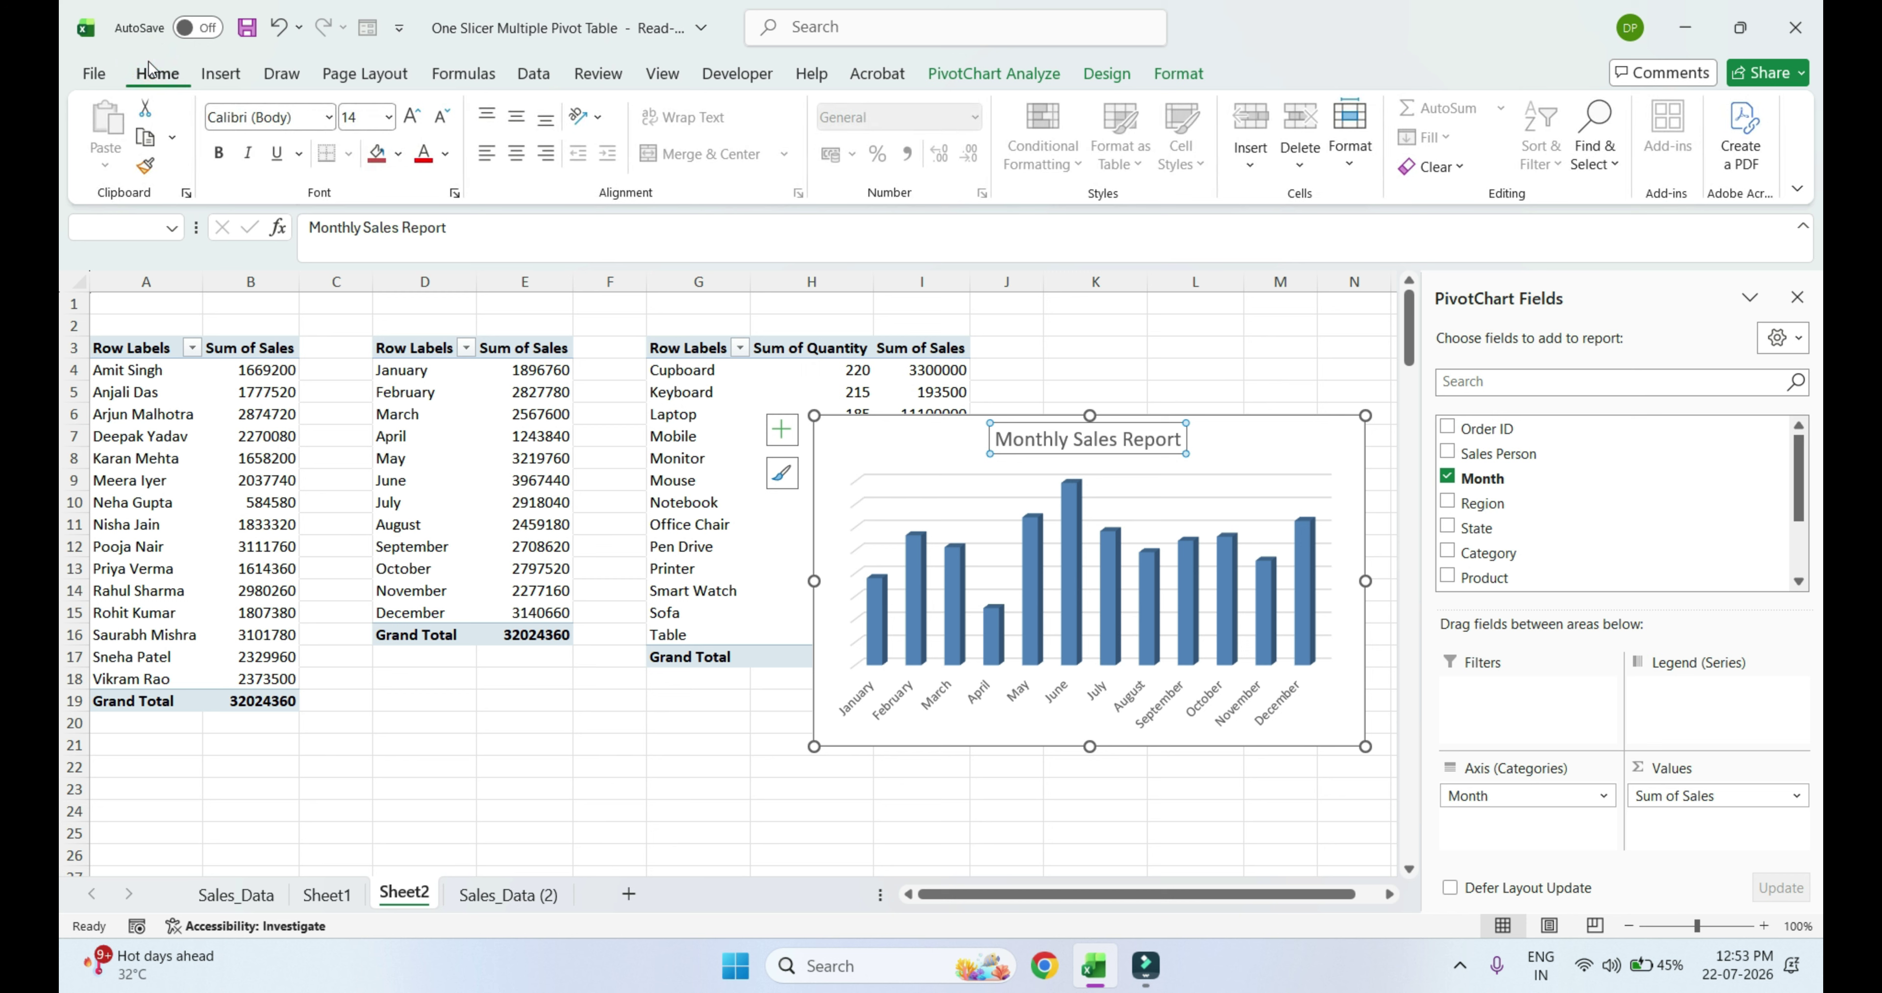
left_click(445, 154)
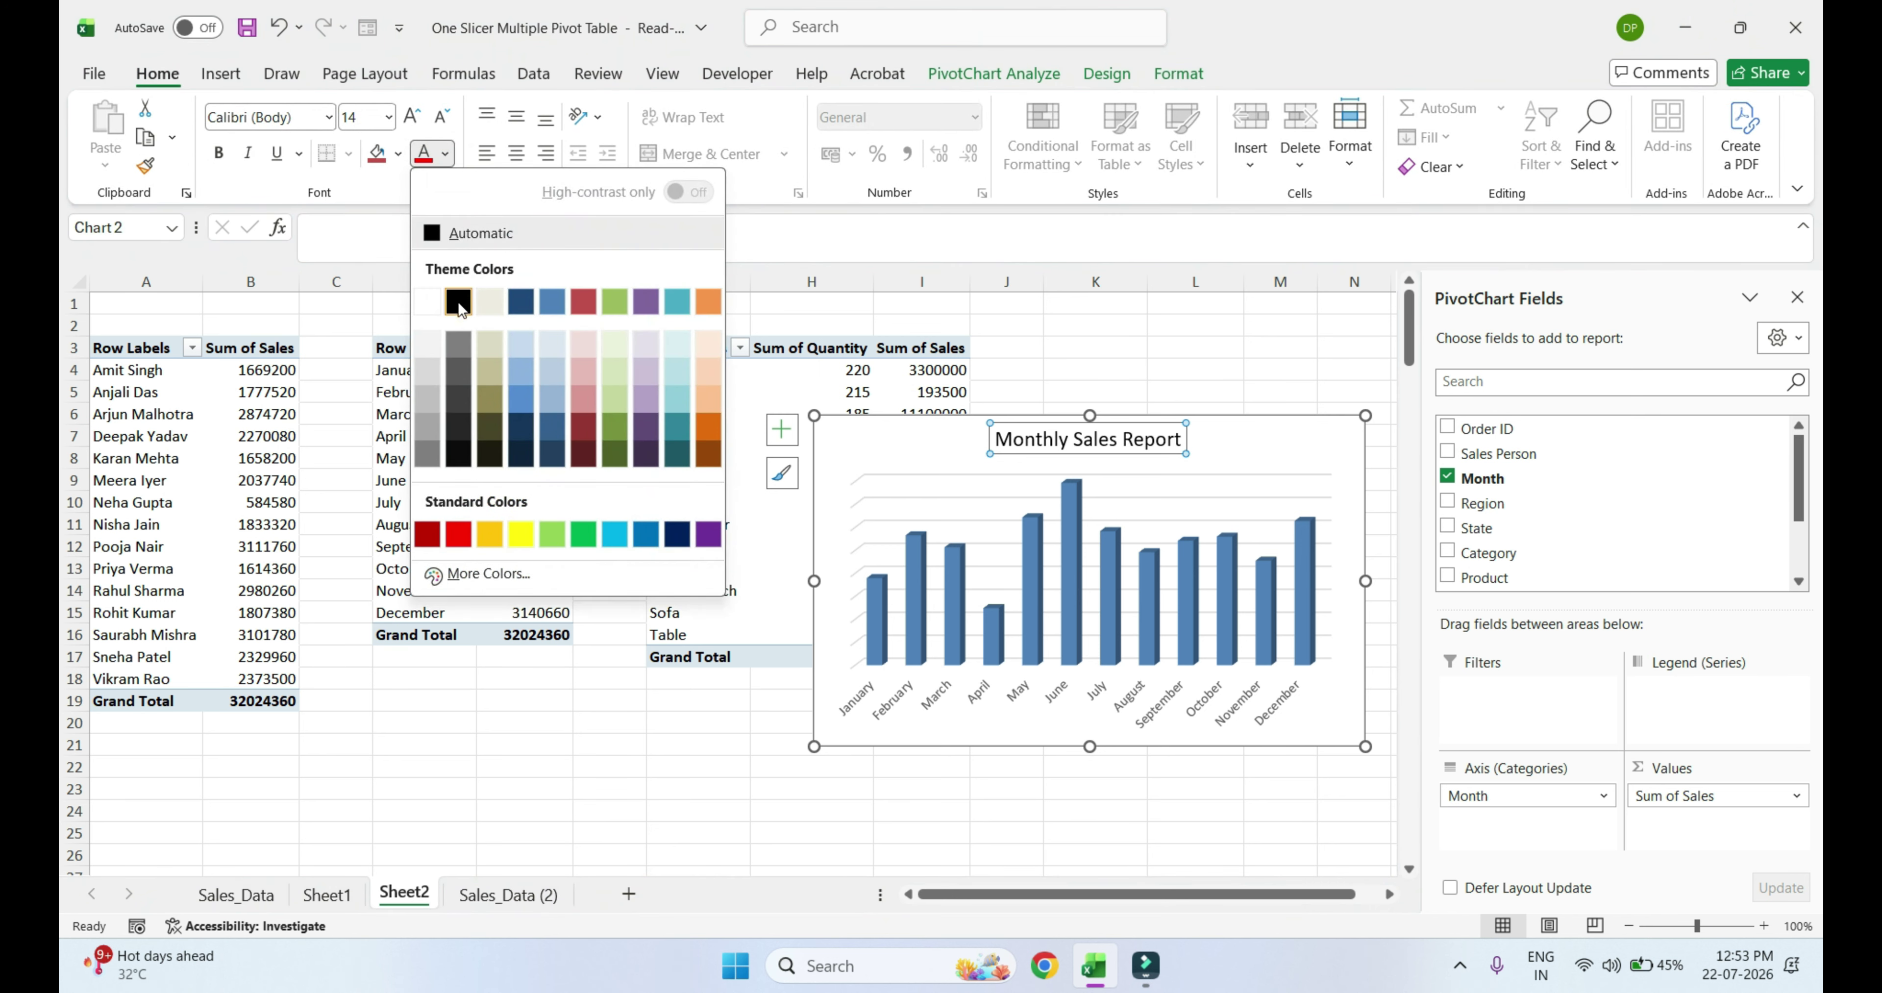
left_click(459, 301)
left_click(224, 157)
Close the PivotChart Fields pane and place the chart directly beside the Product PivotTable, level with its header row
left_click(943, 450)
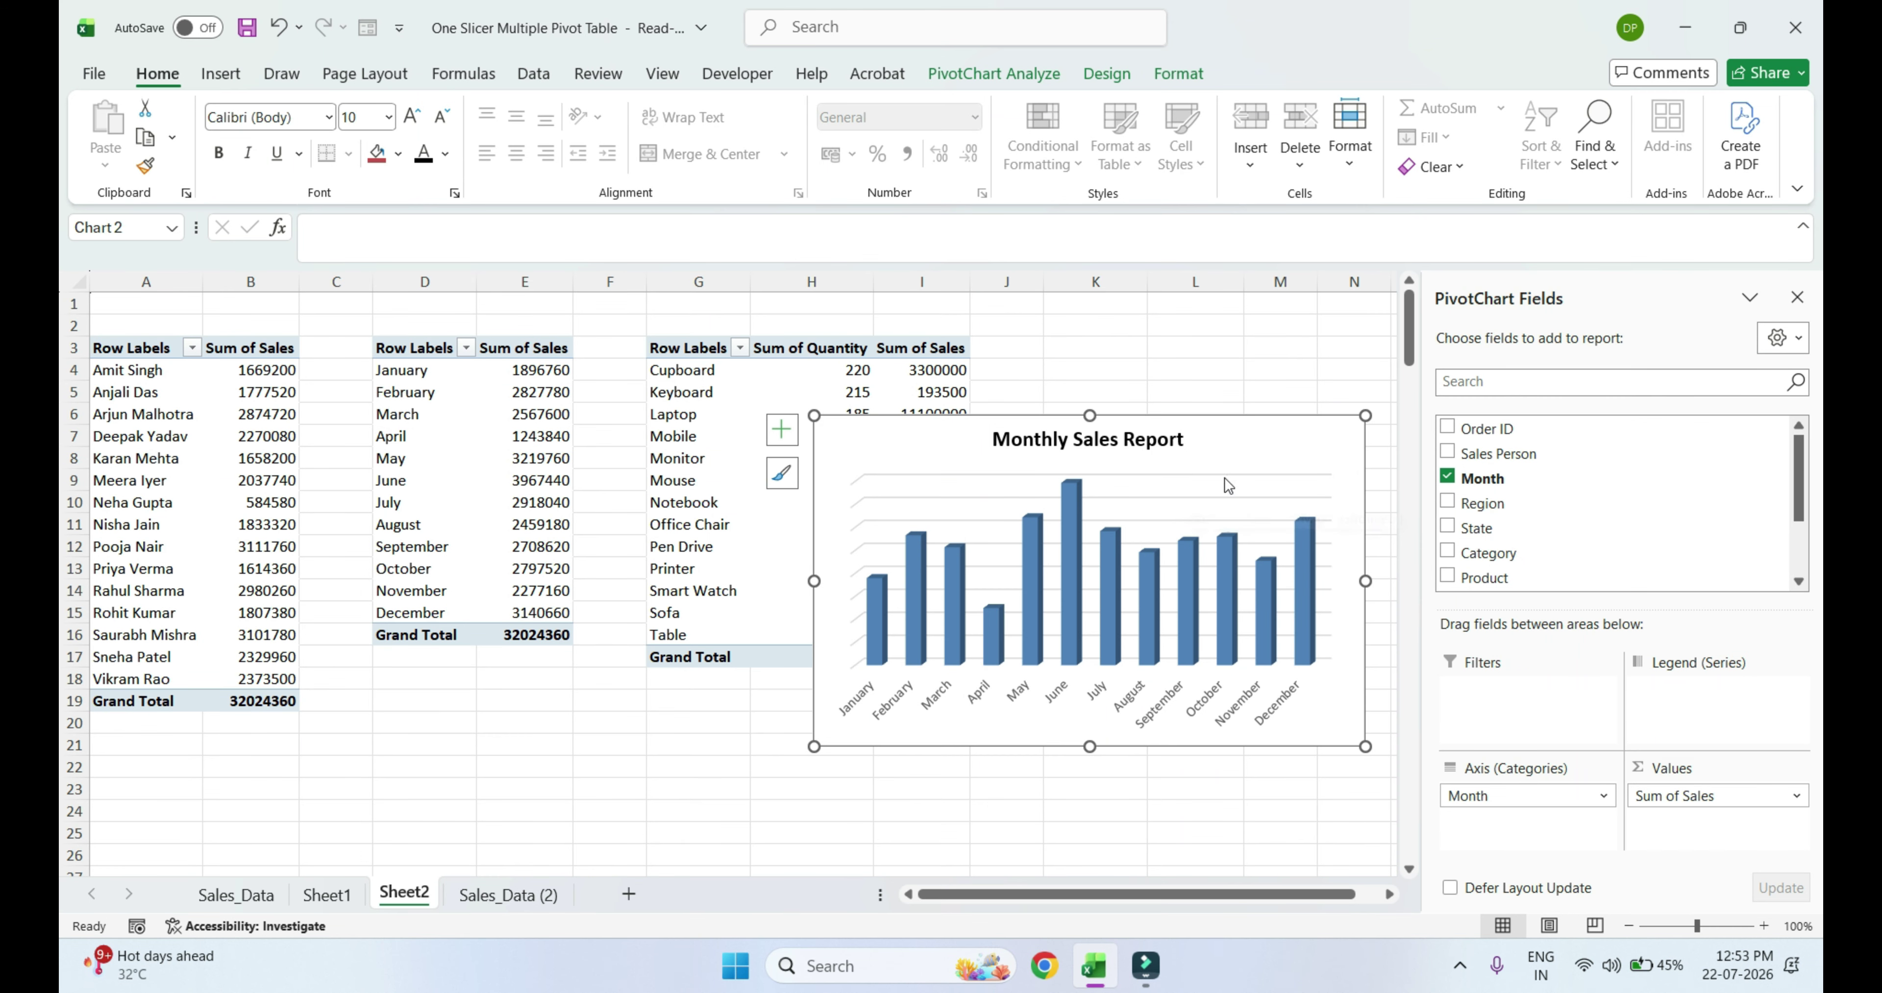
left_click(1795, 298)
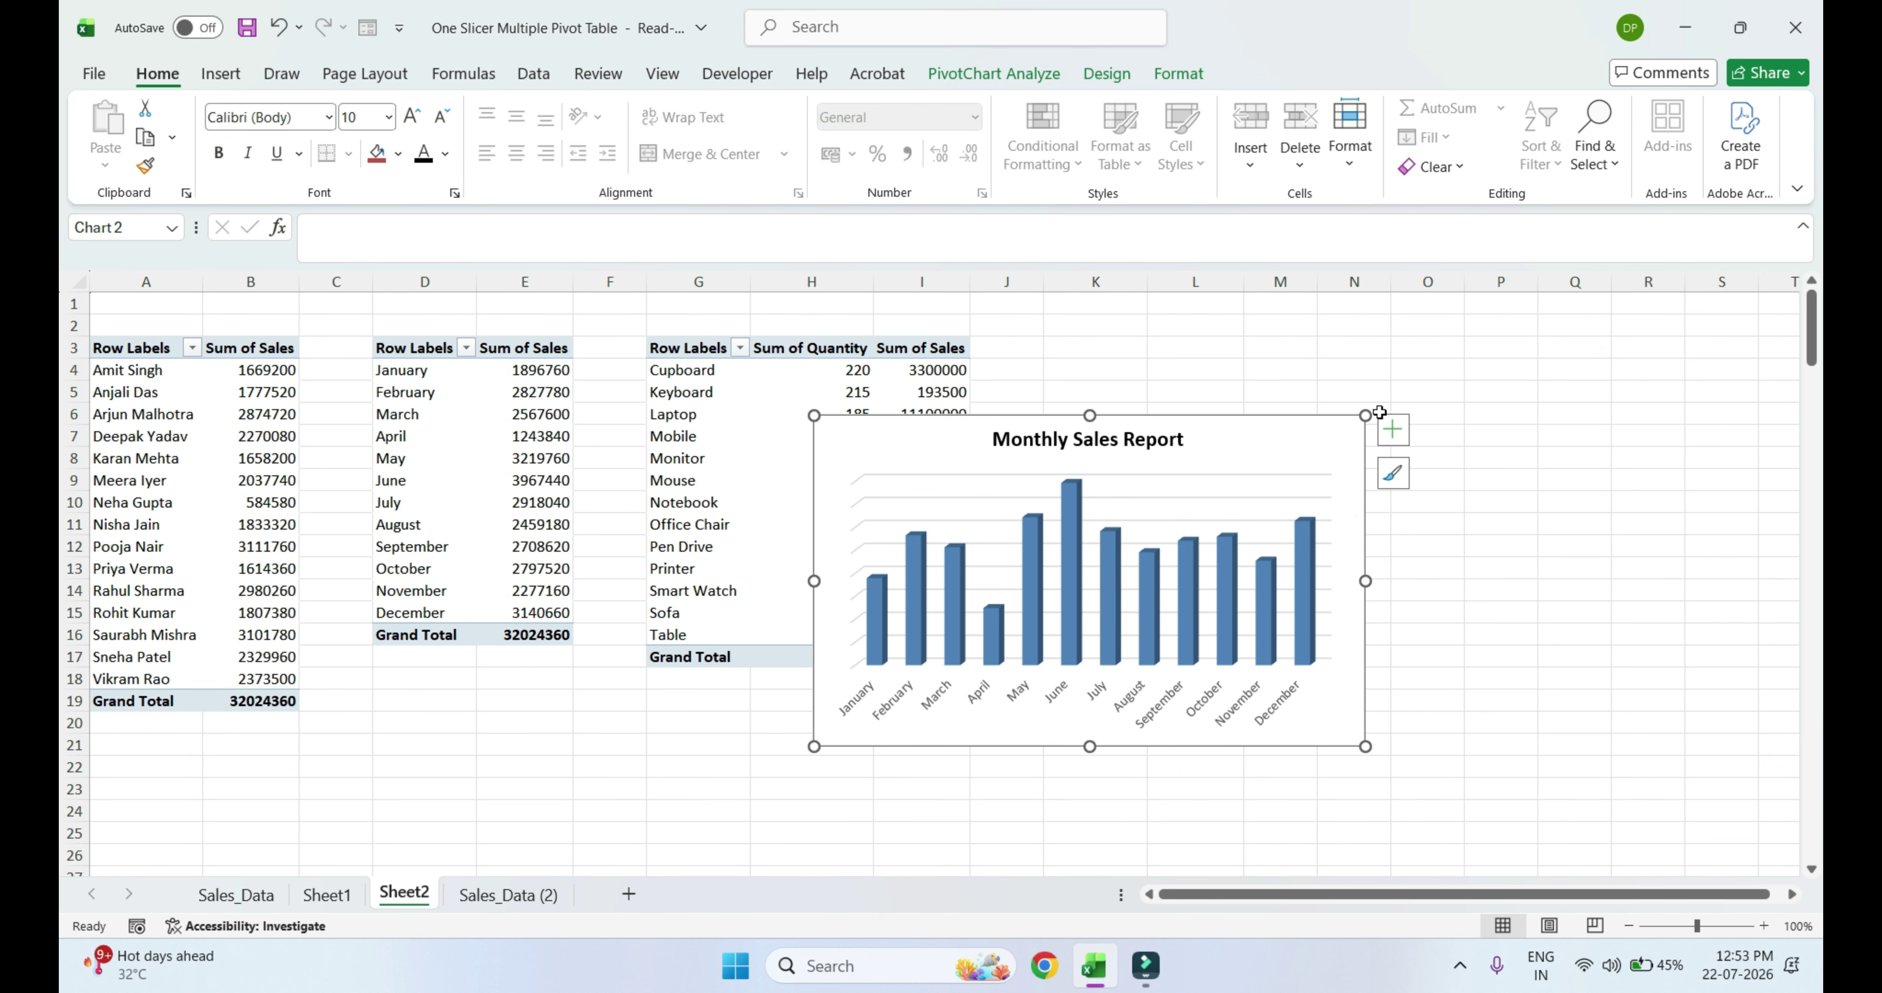
left_click_drag(1263, 443, 1425, 367)
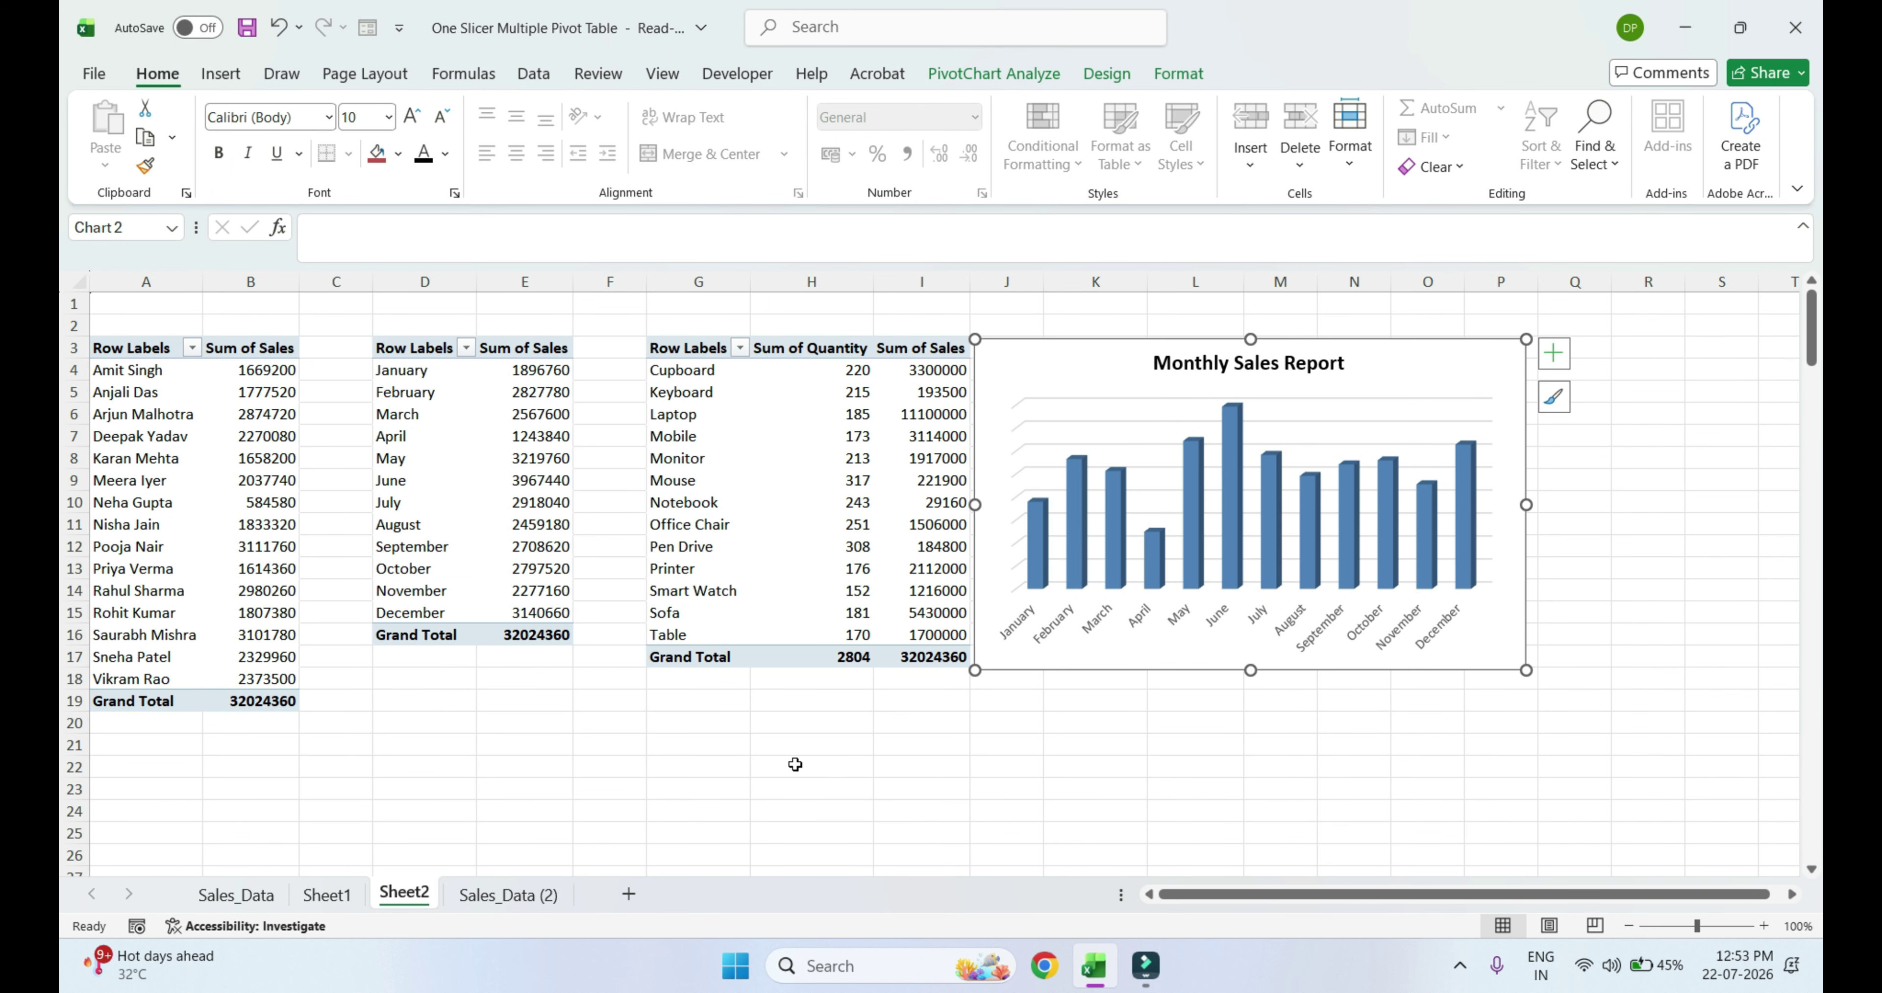
Format the month labels on the chart's horizontal axis as 12 pt, bold, black text
left_click(1015, 626)
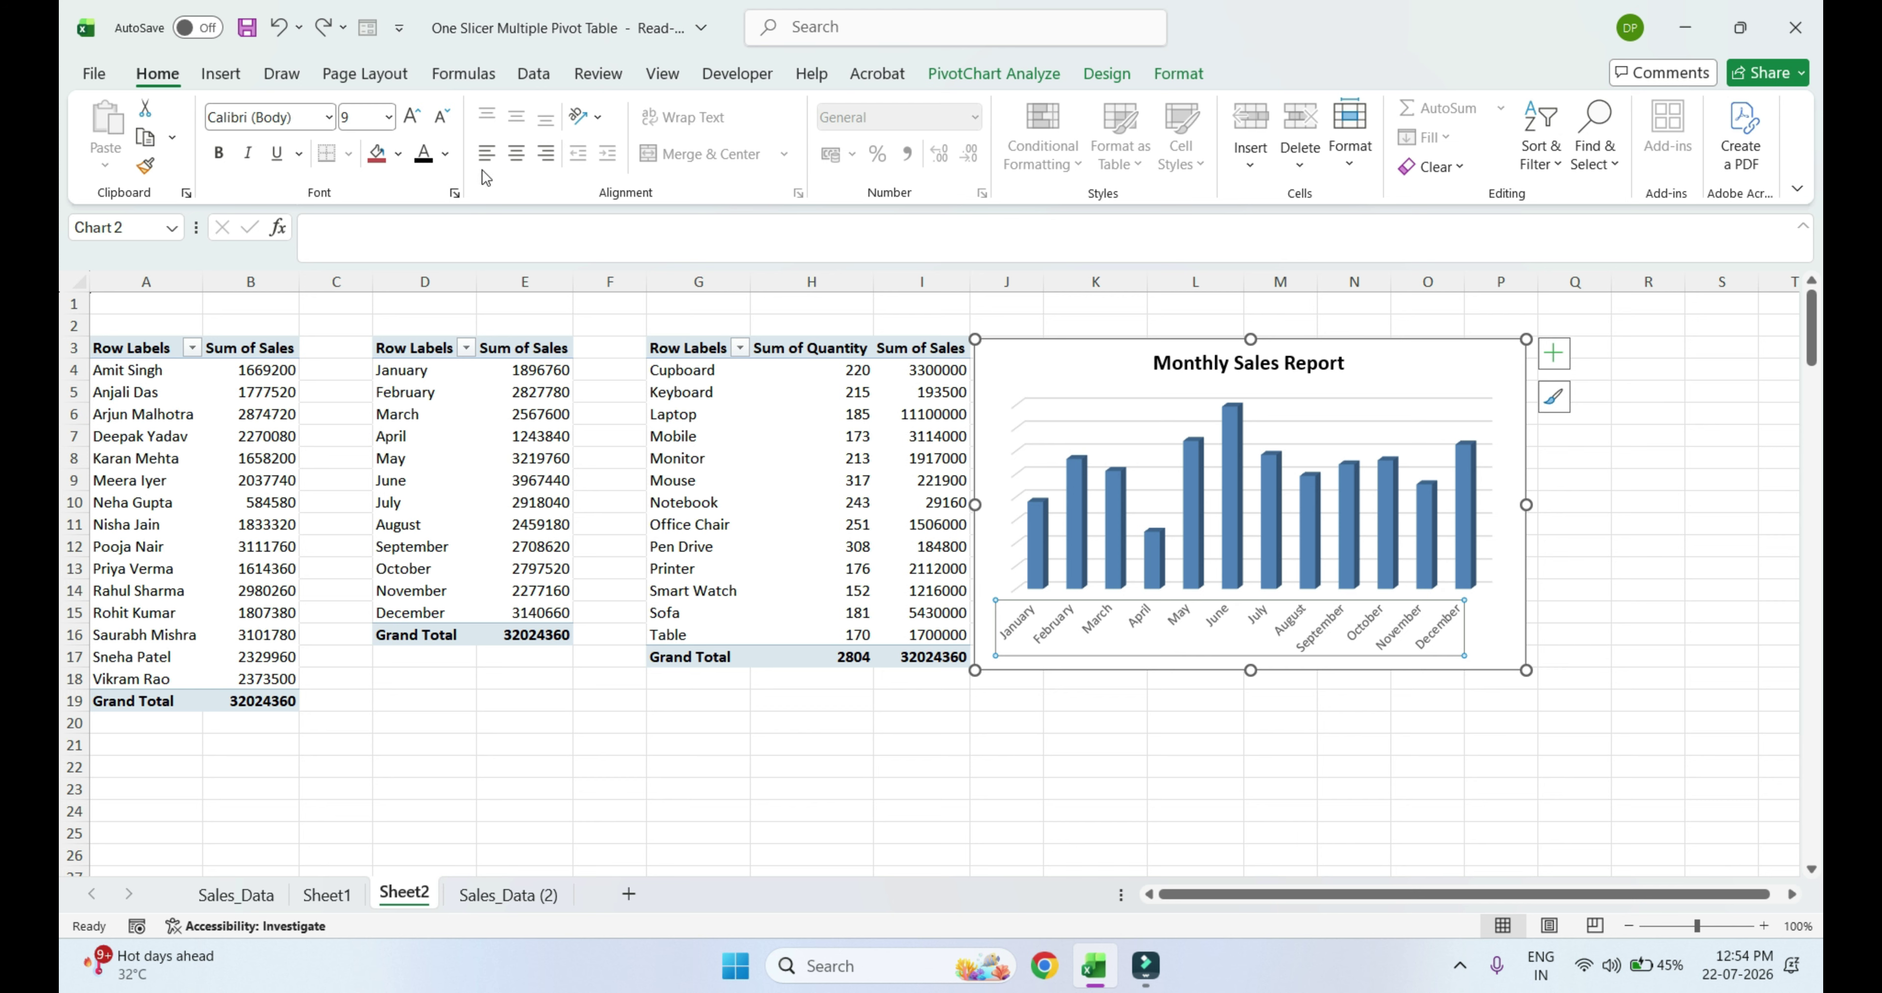
left_click(411, 117)
left_click(411, 116)
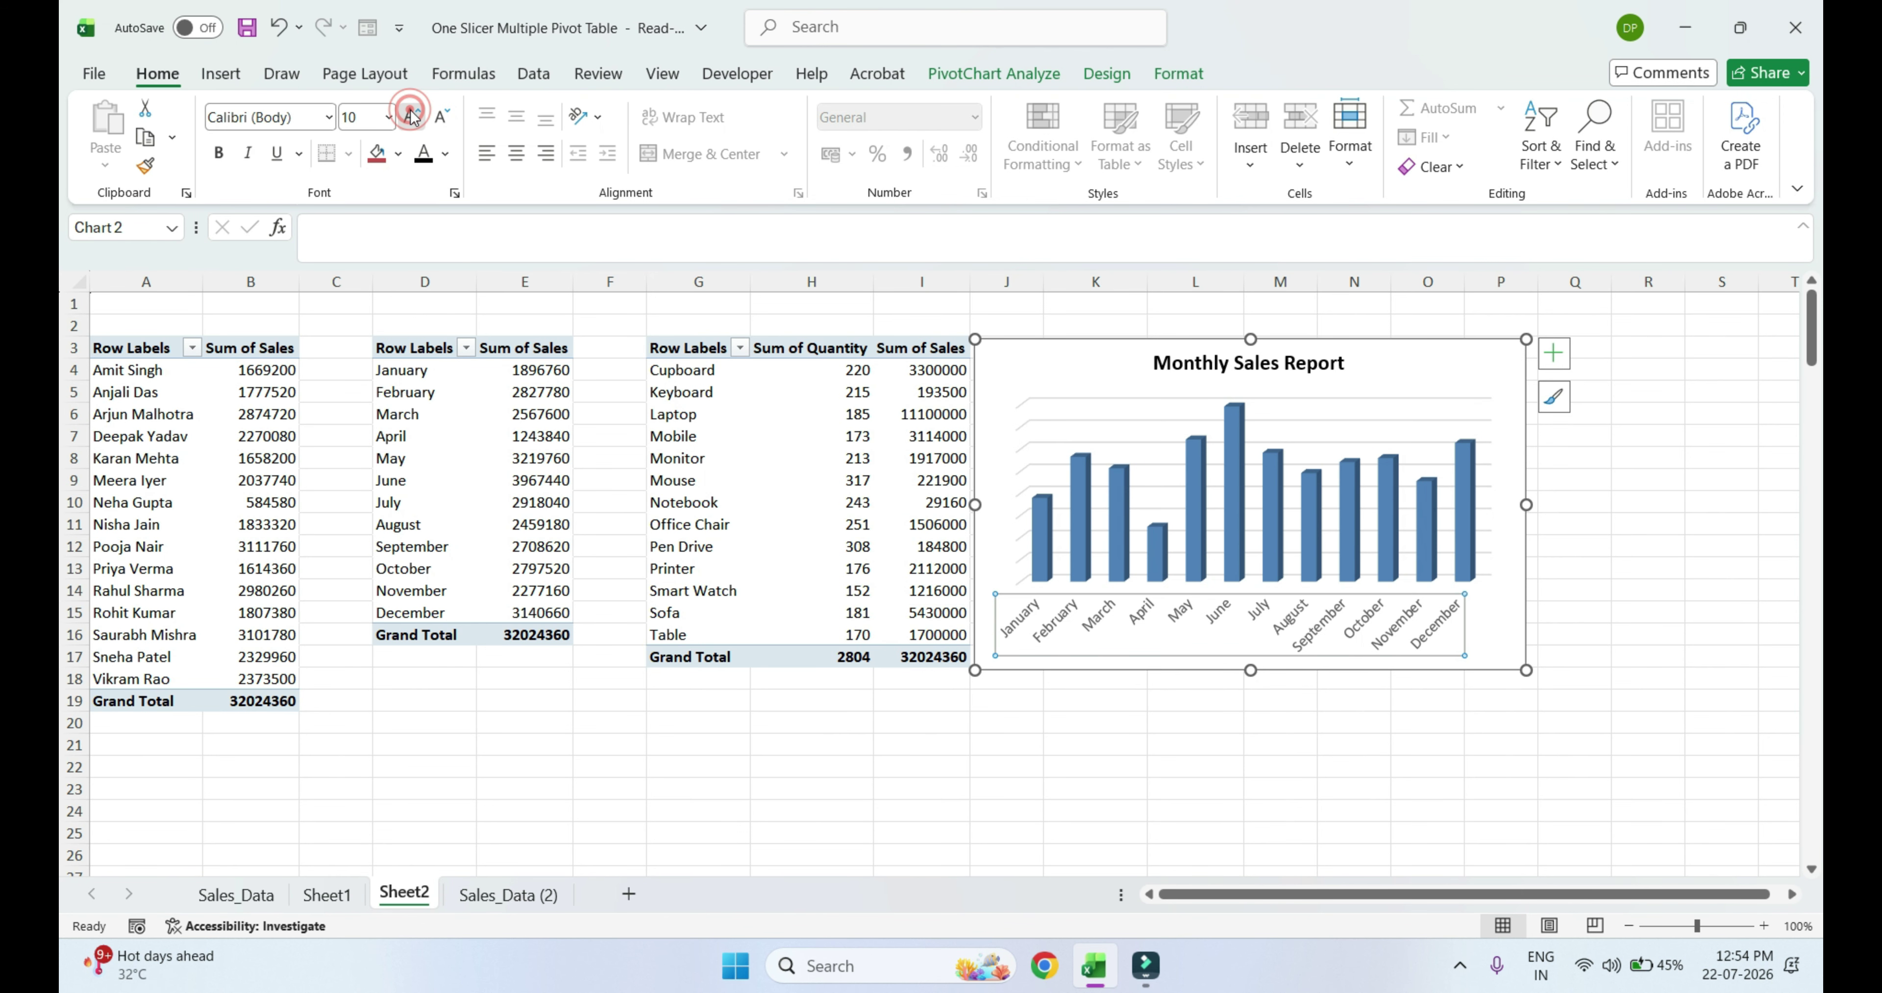
left_click(411, 116)
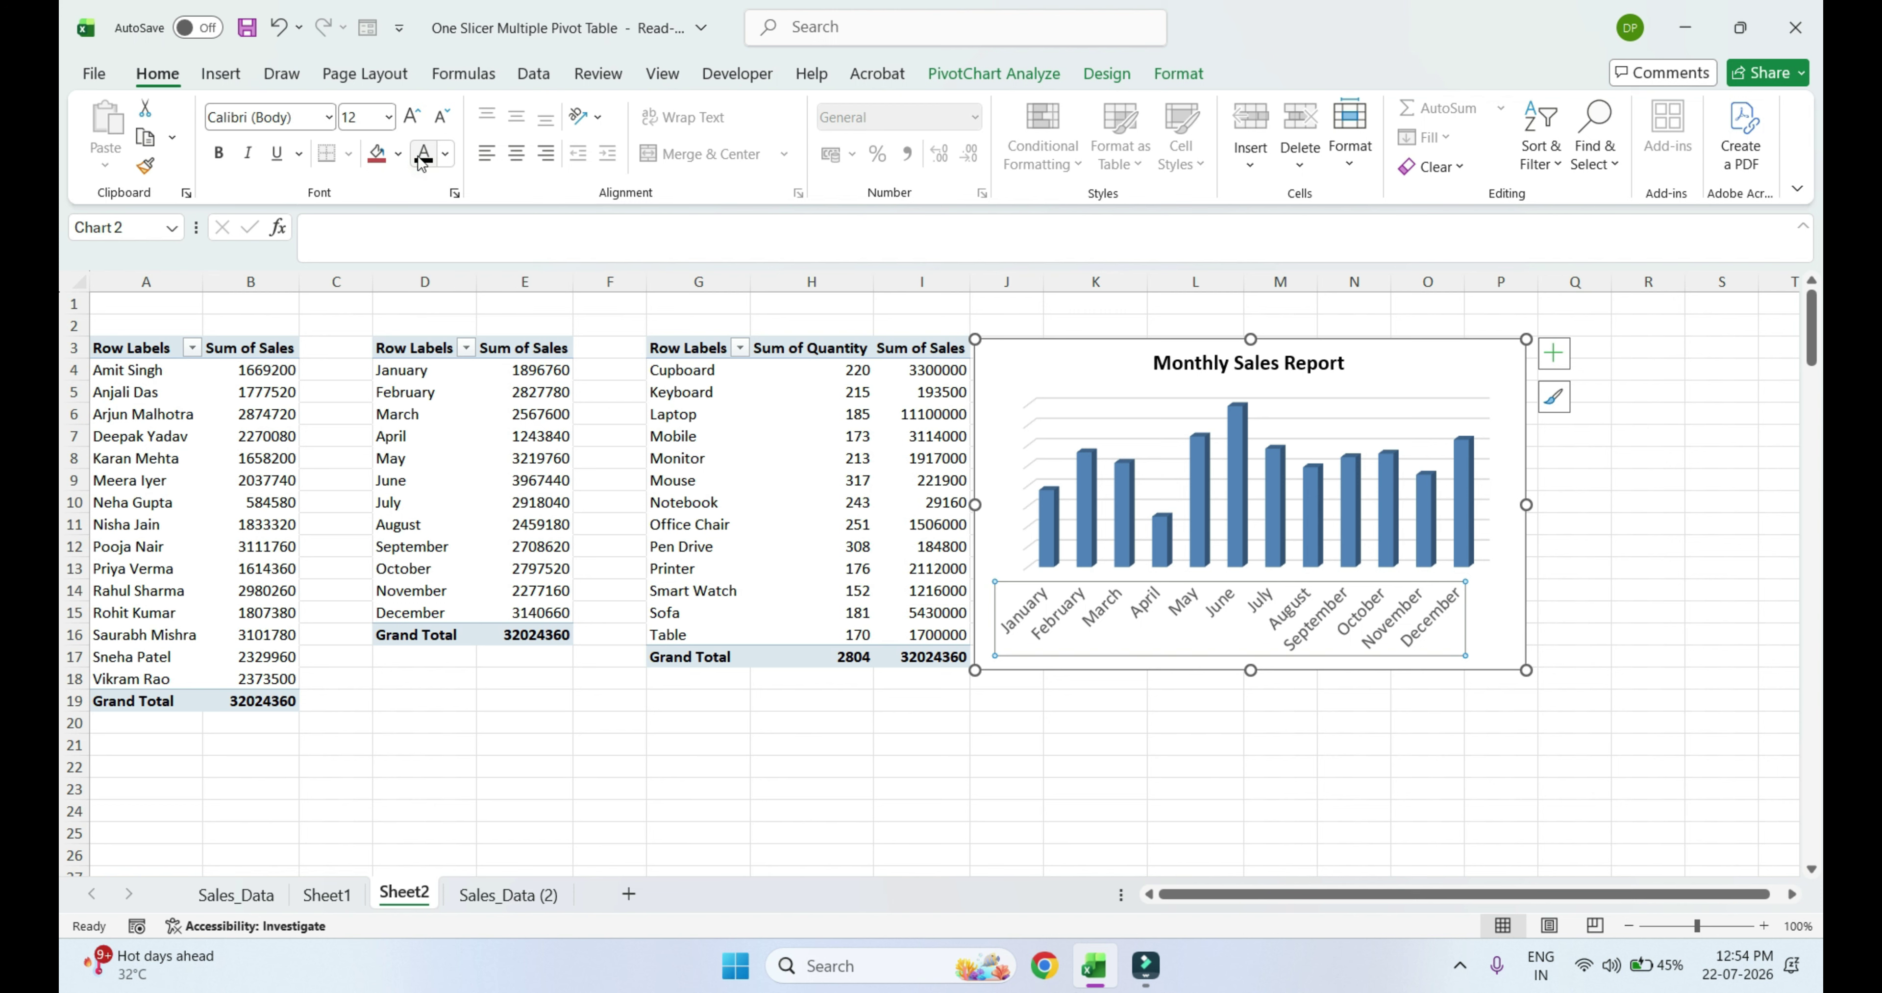
left_click(217, 153)
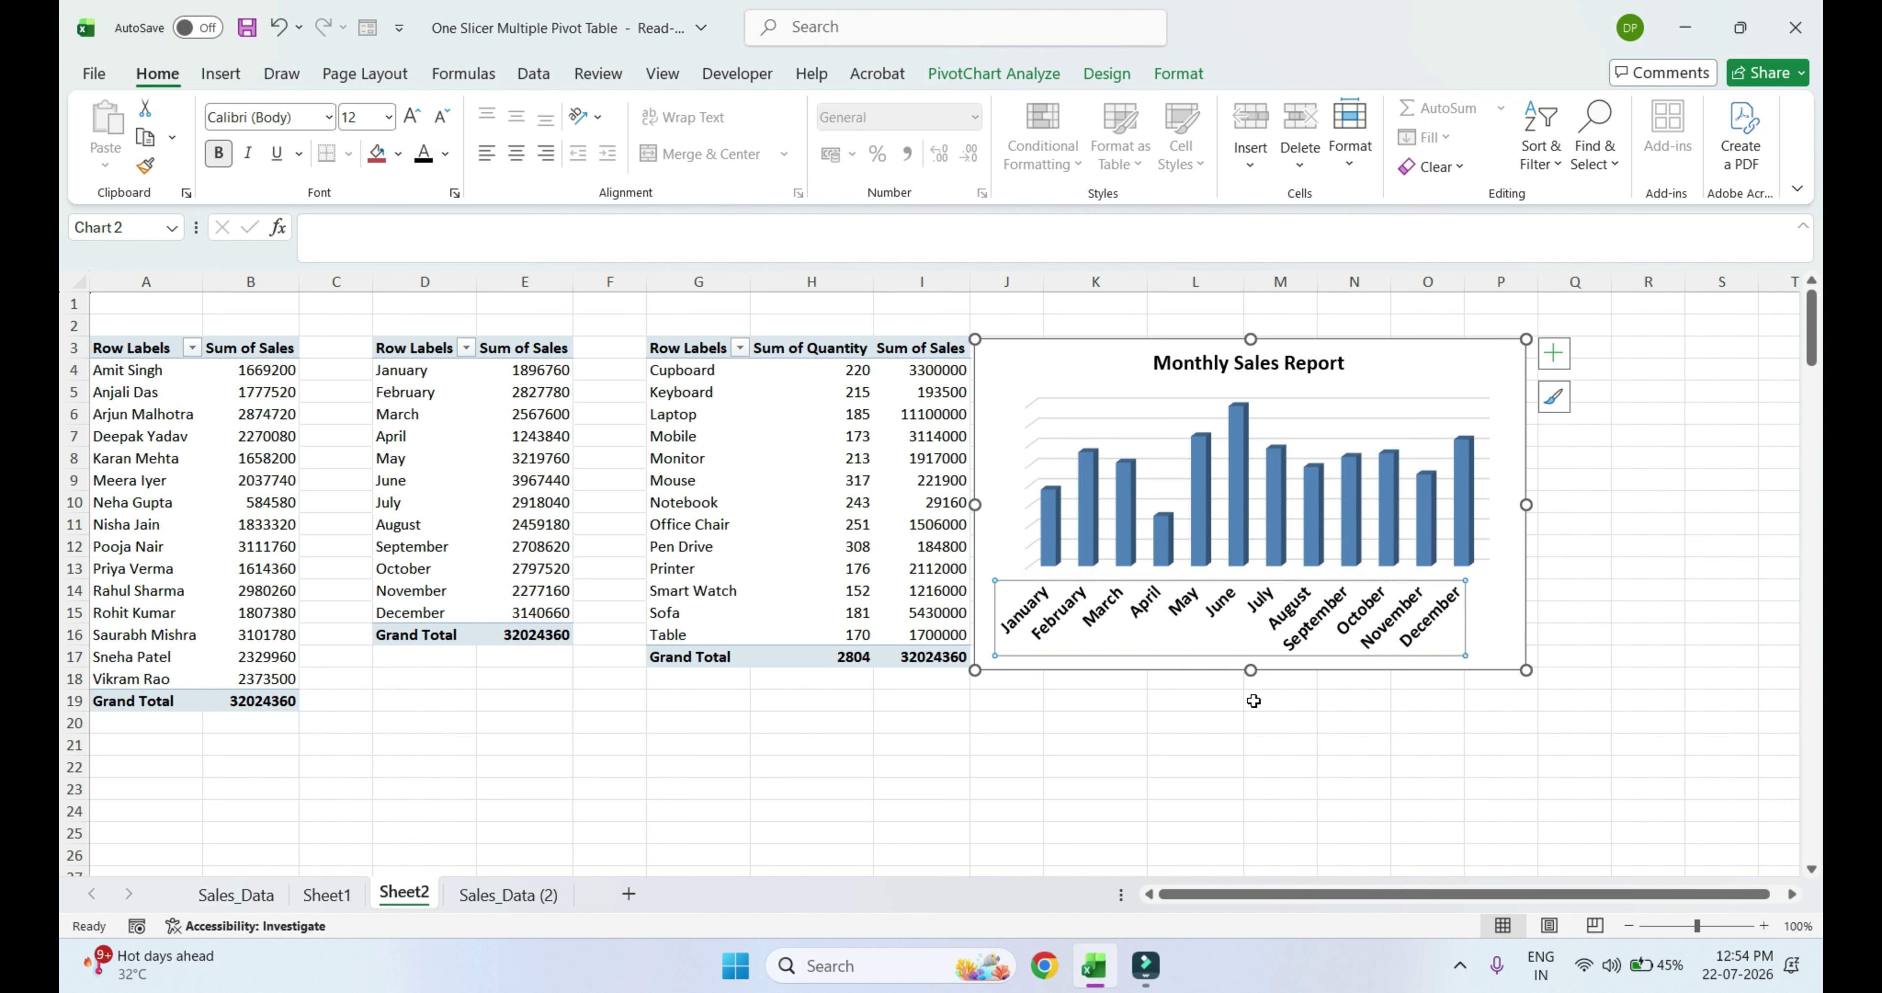
left_click(1204, 732)
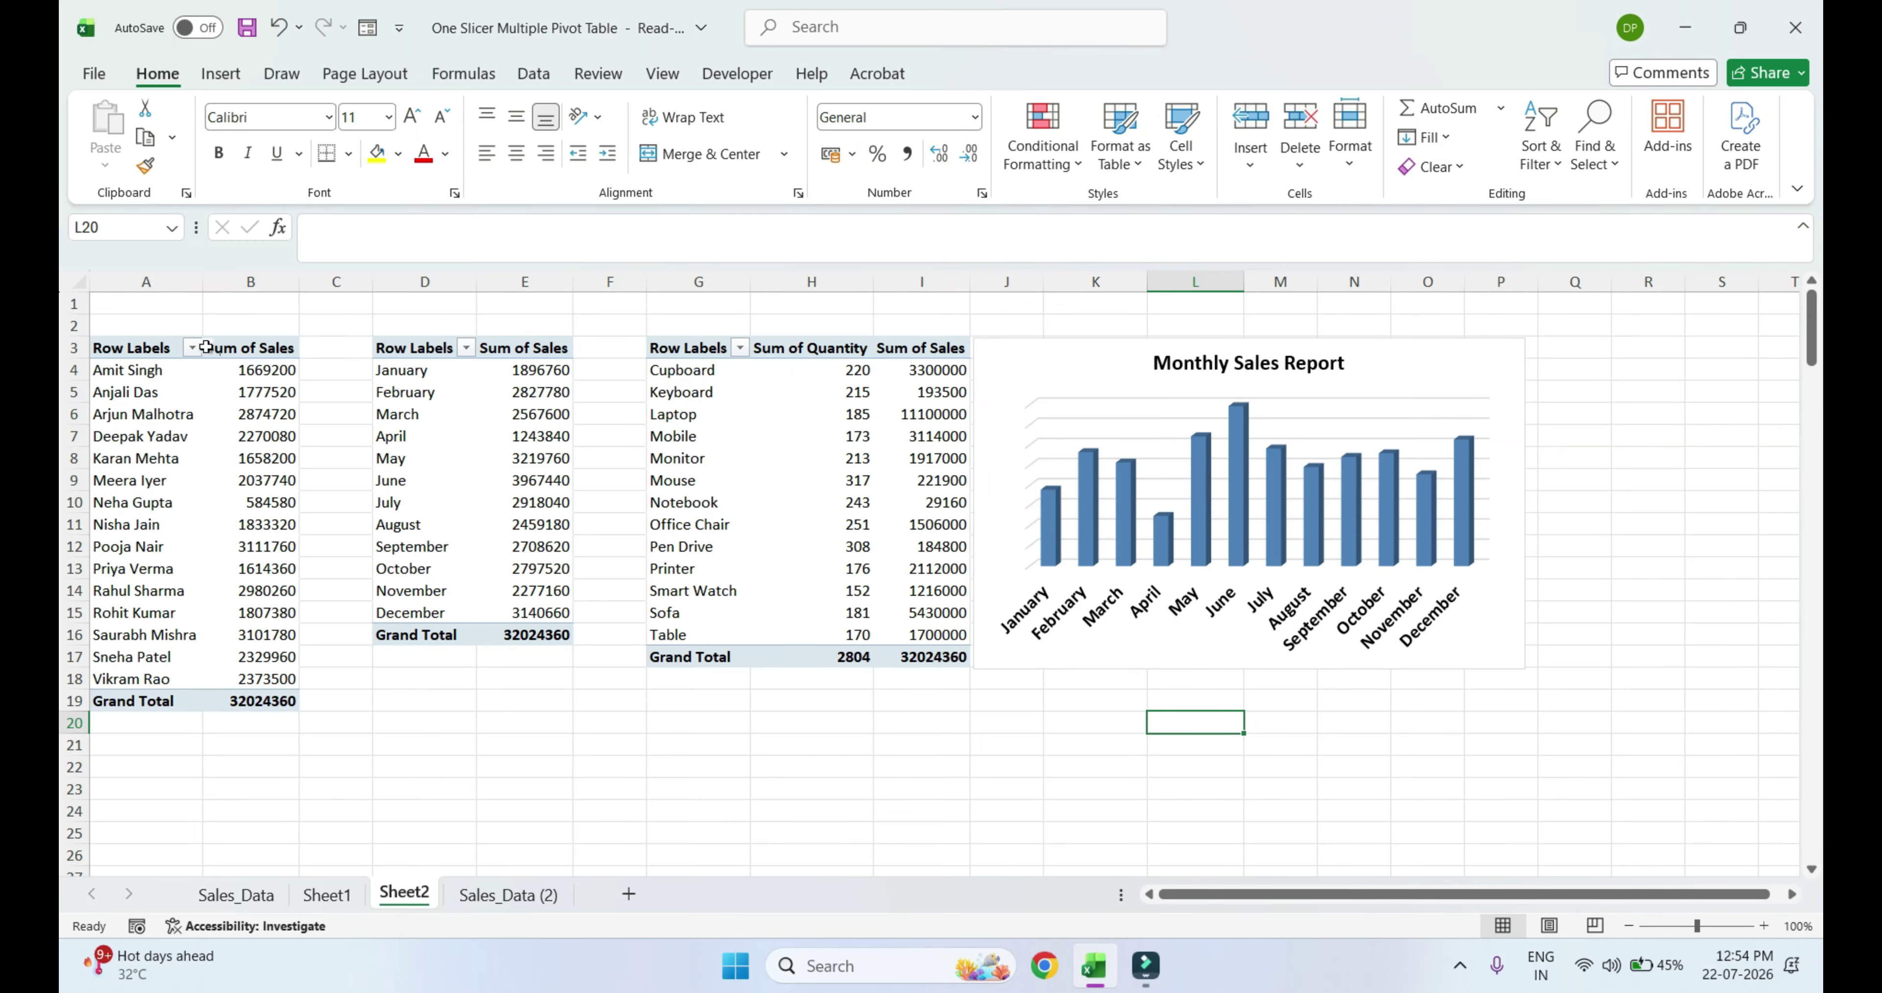
Insert three blank rows above the PivotTables and chart so the tables' headers move down to row 6
left_click(68, 328)
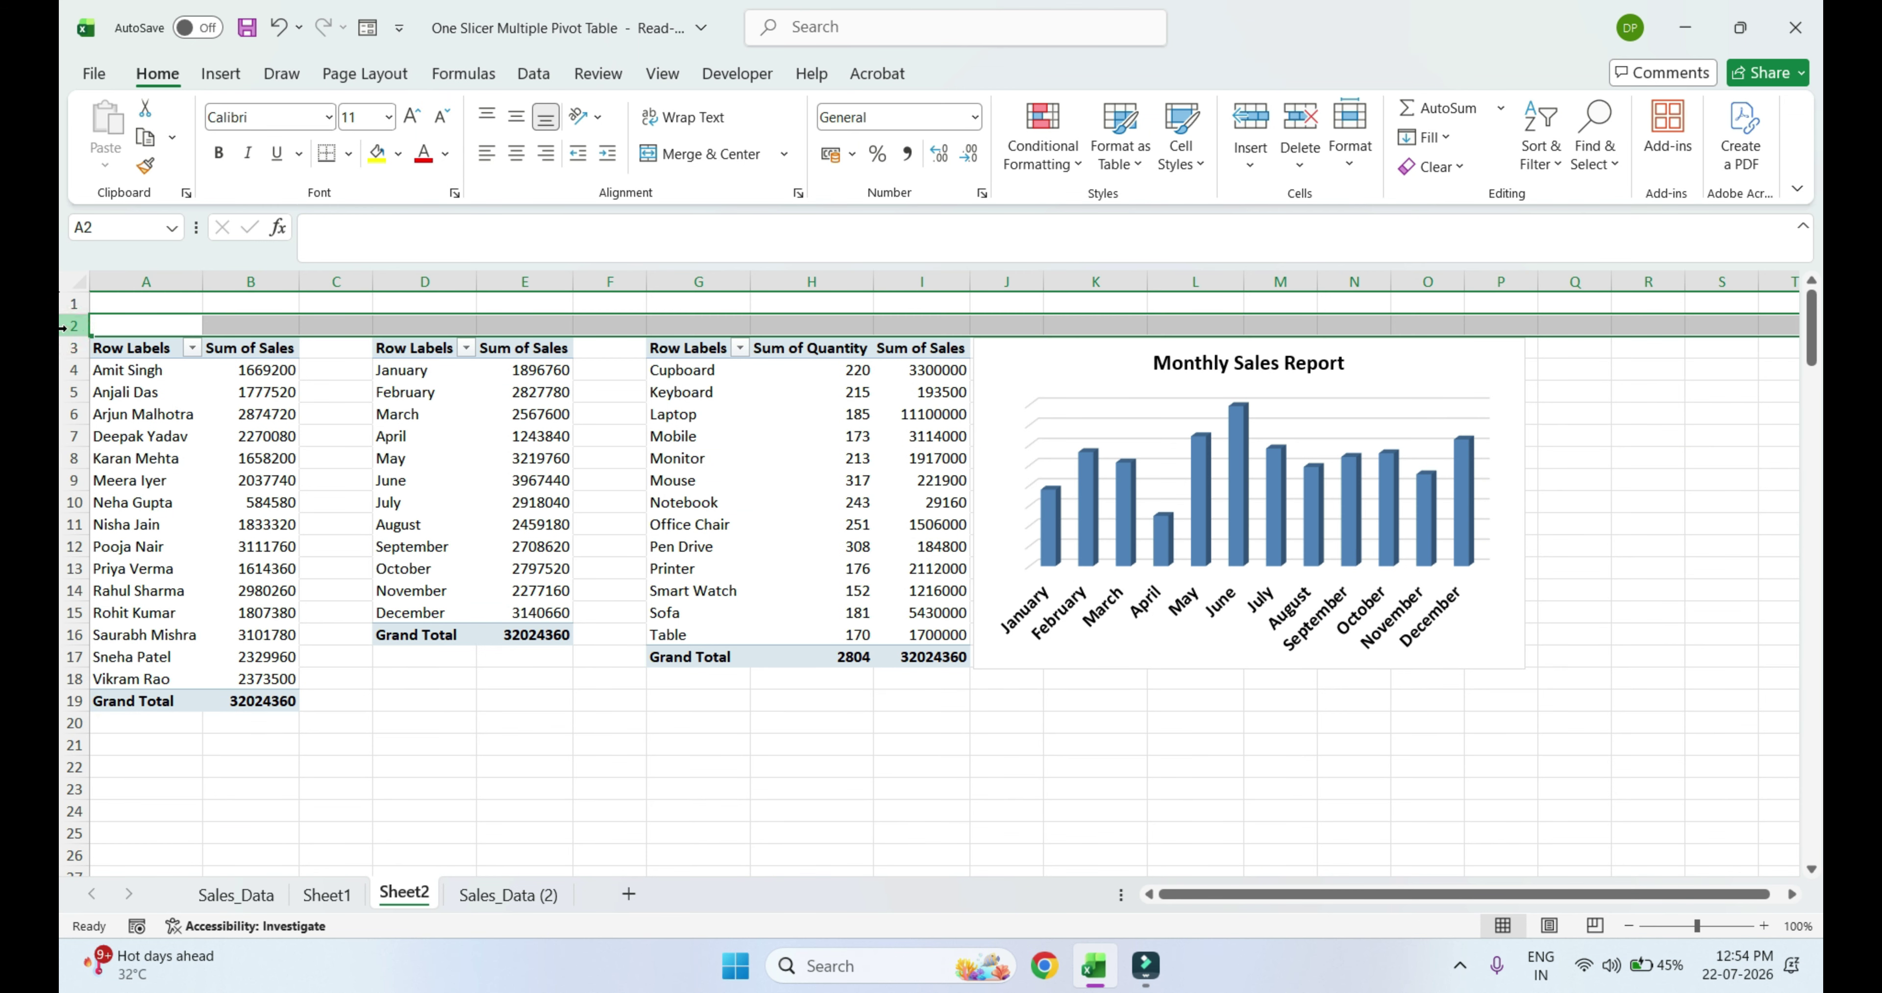
right_click(76, 327)
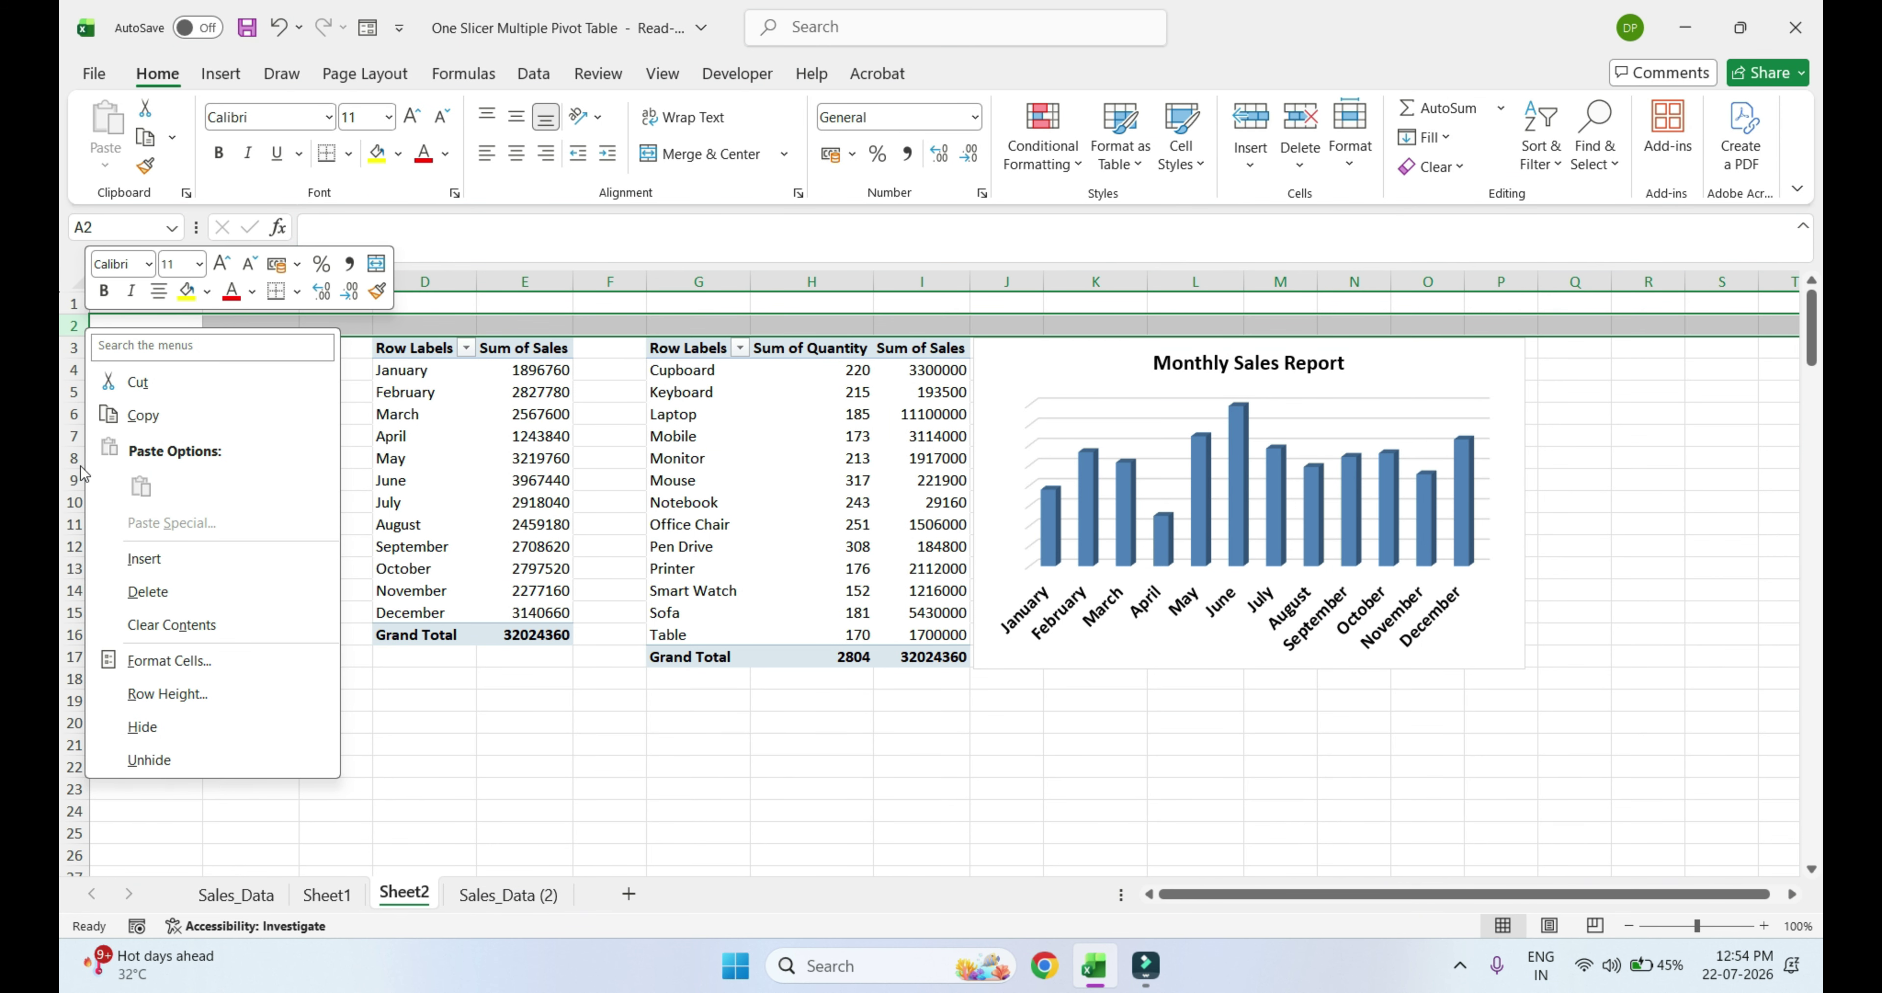
left_click(125, 557)
right_click(70, 320)
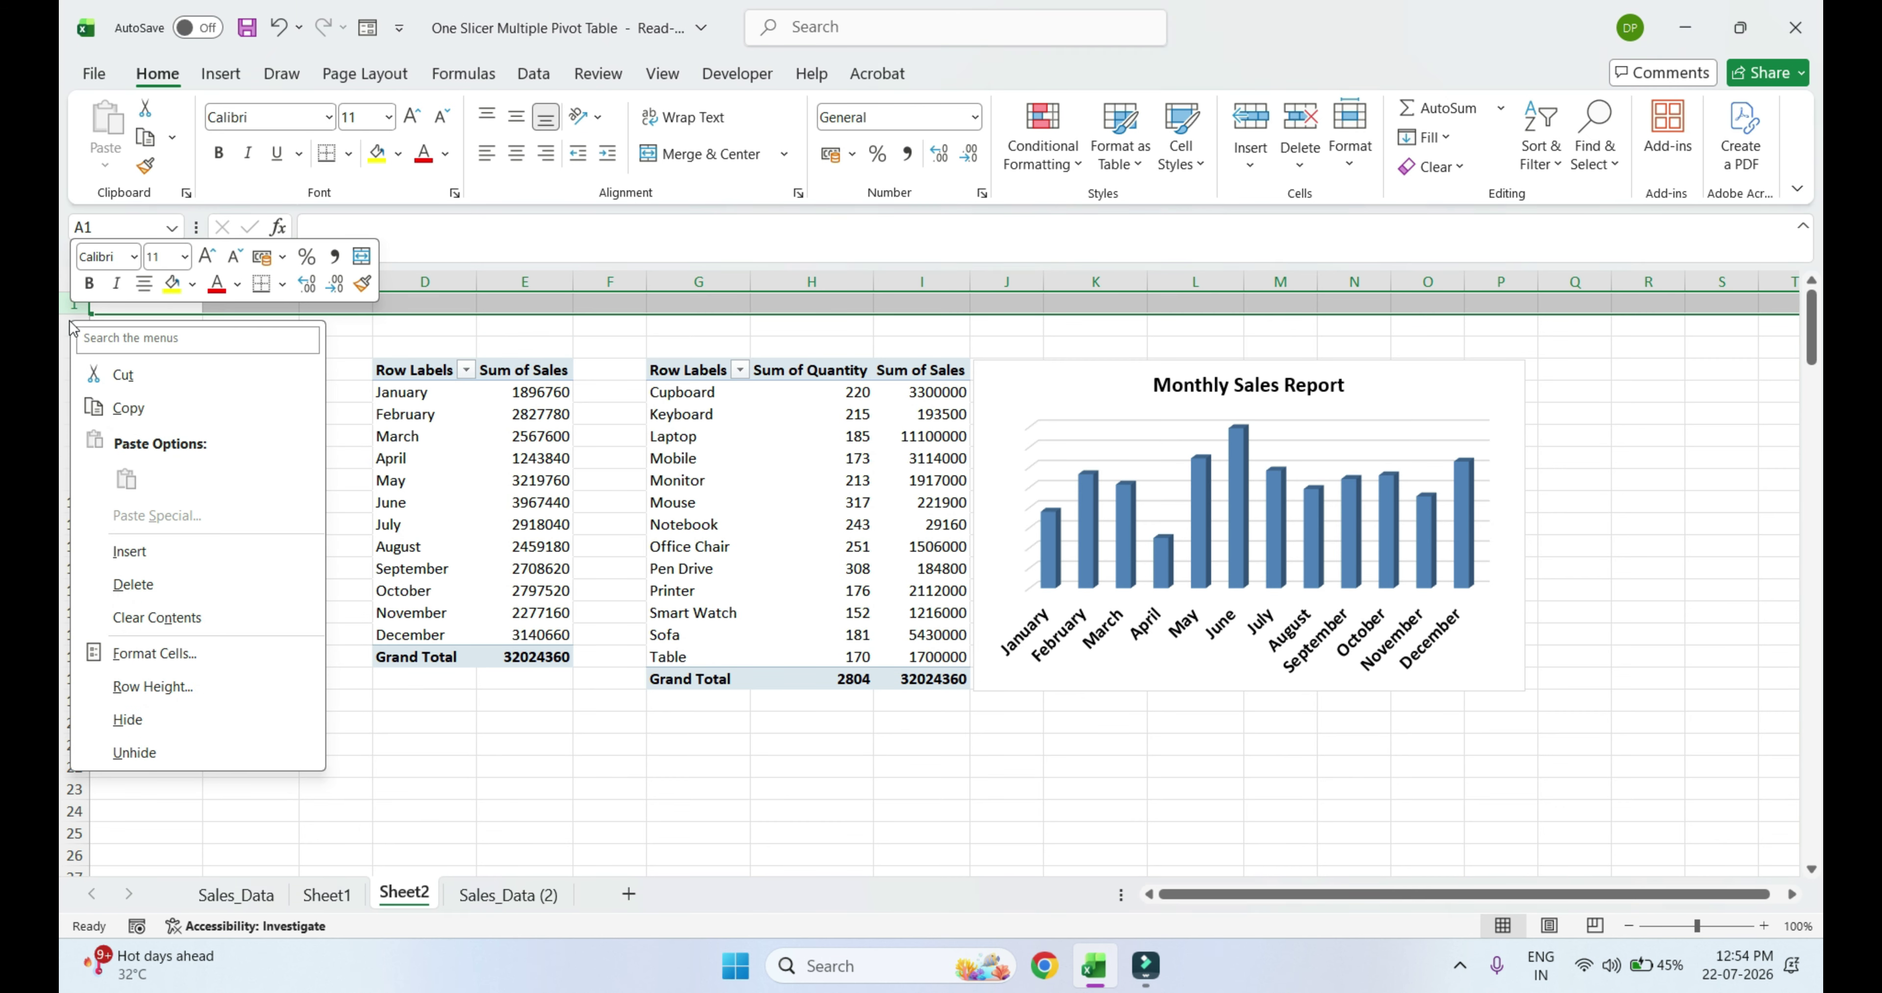
left_click(128, 554)
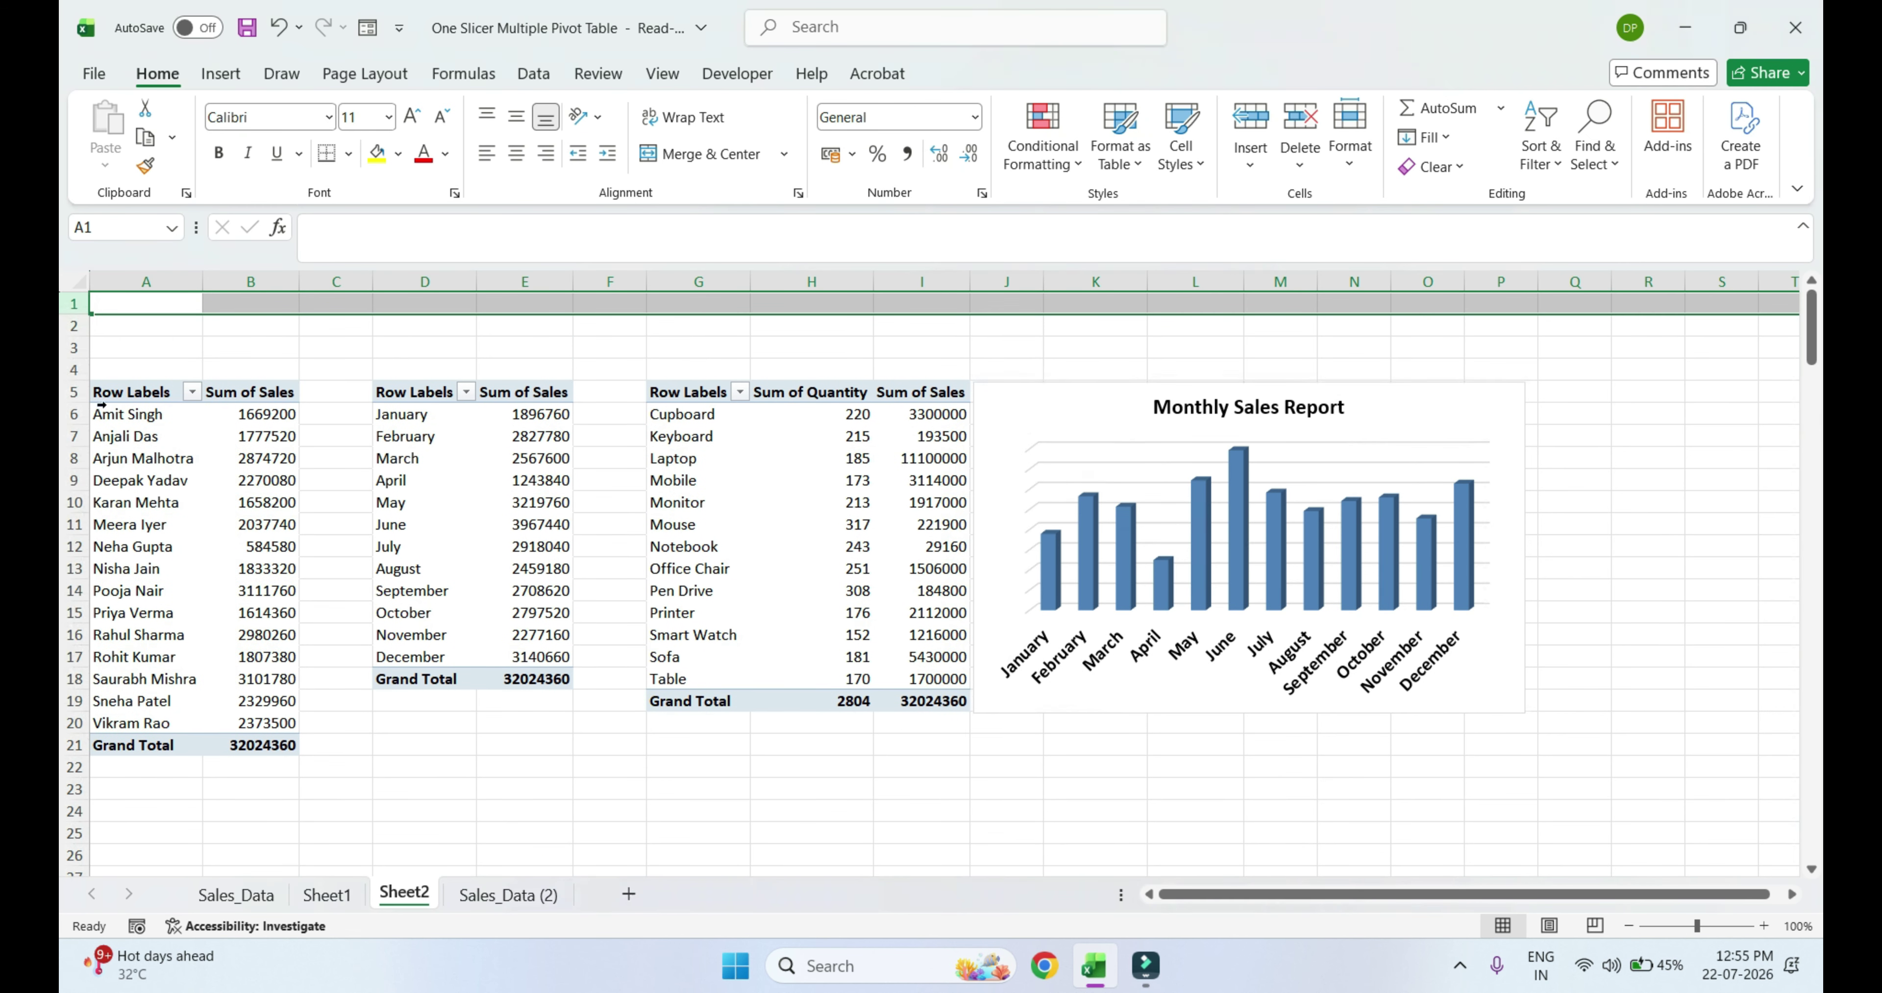
right_click(72, 326)
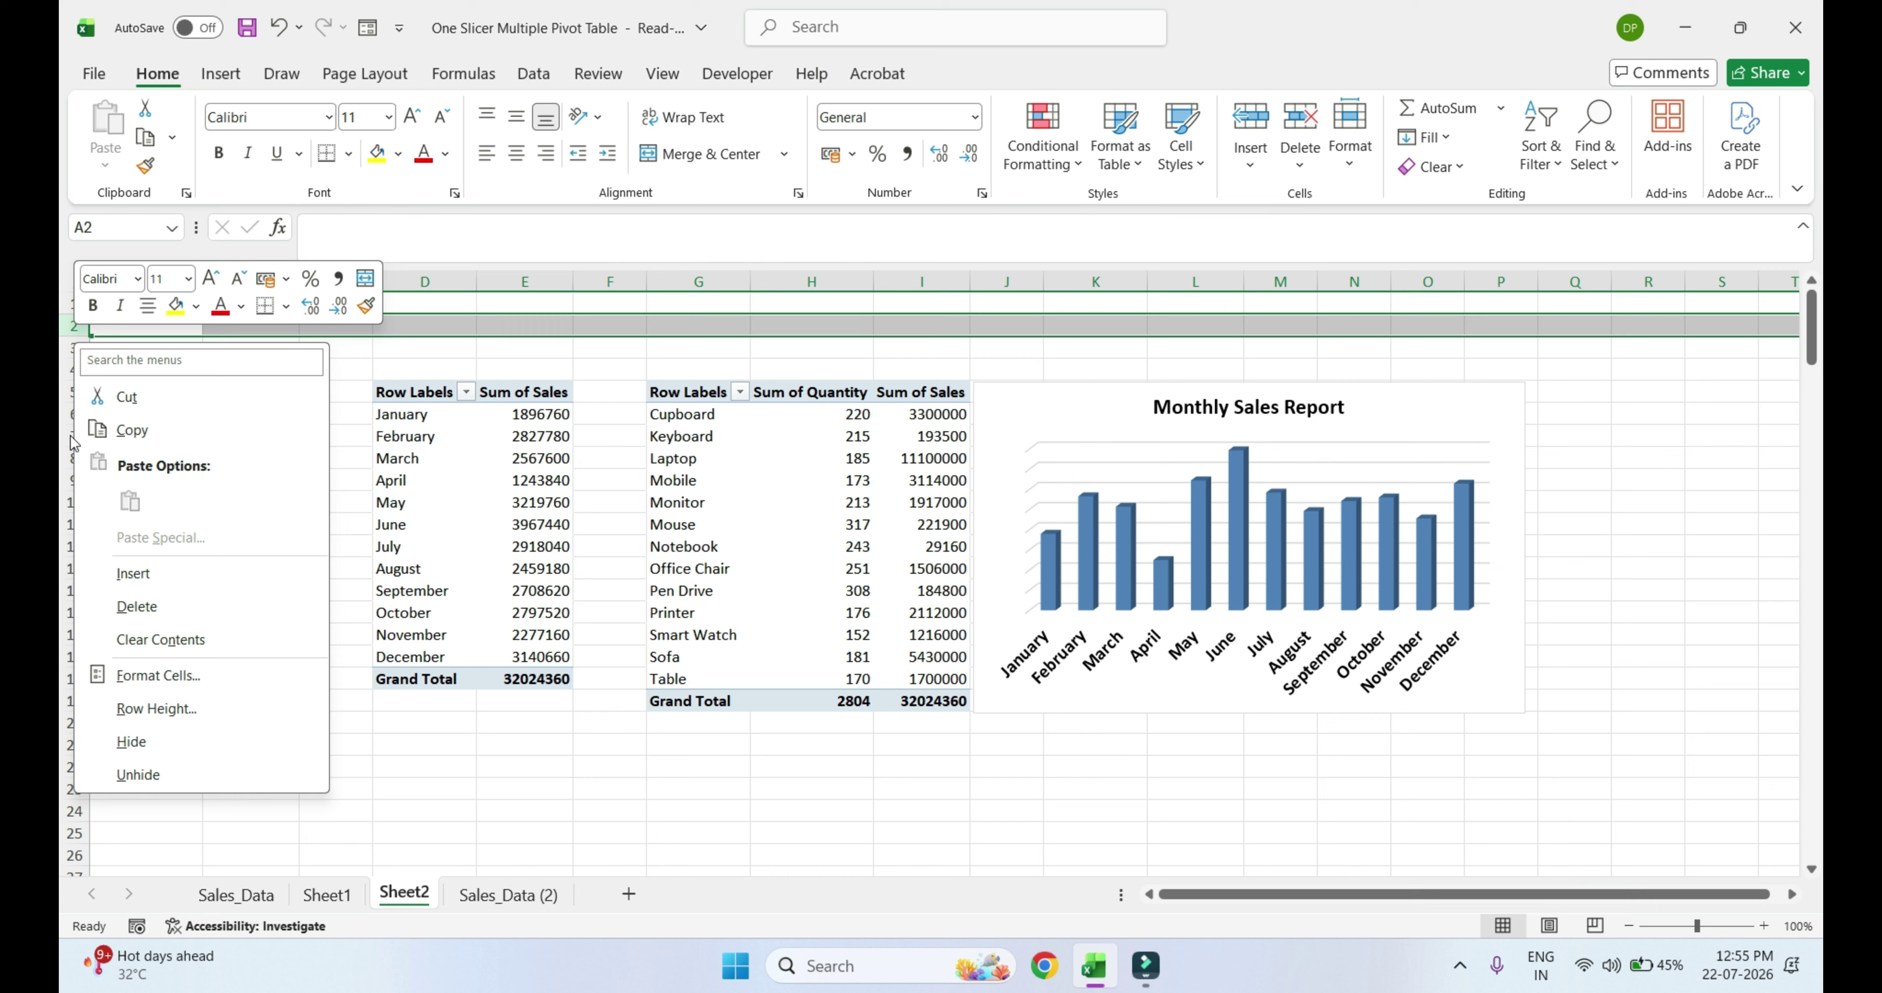
left_click(122, 562)
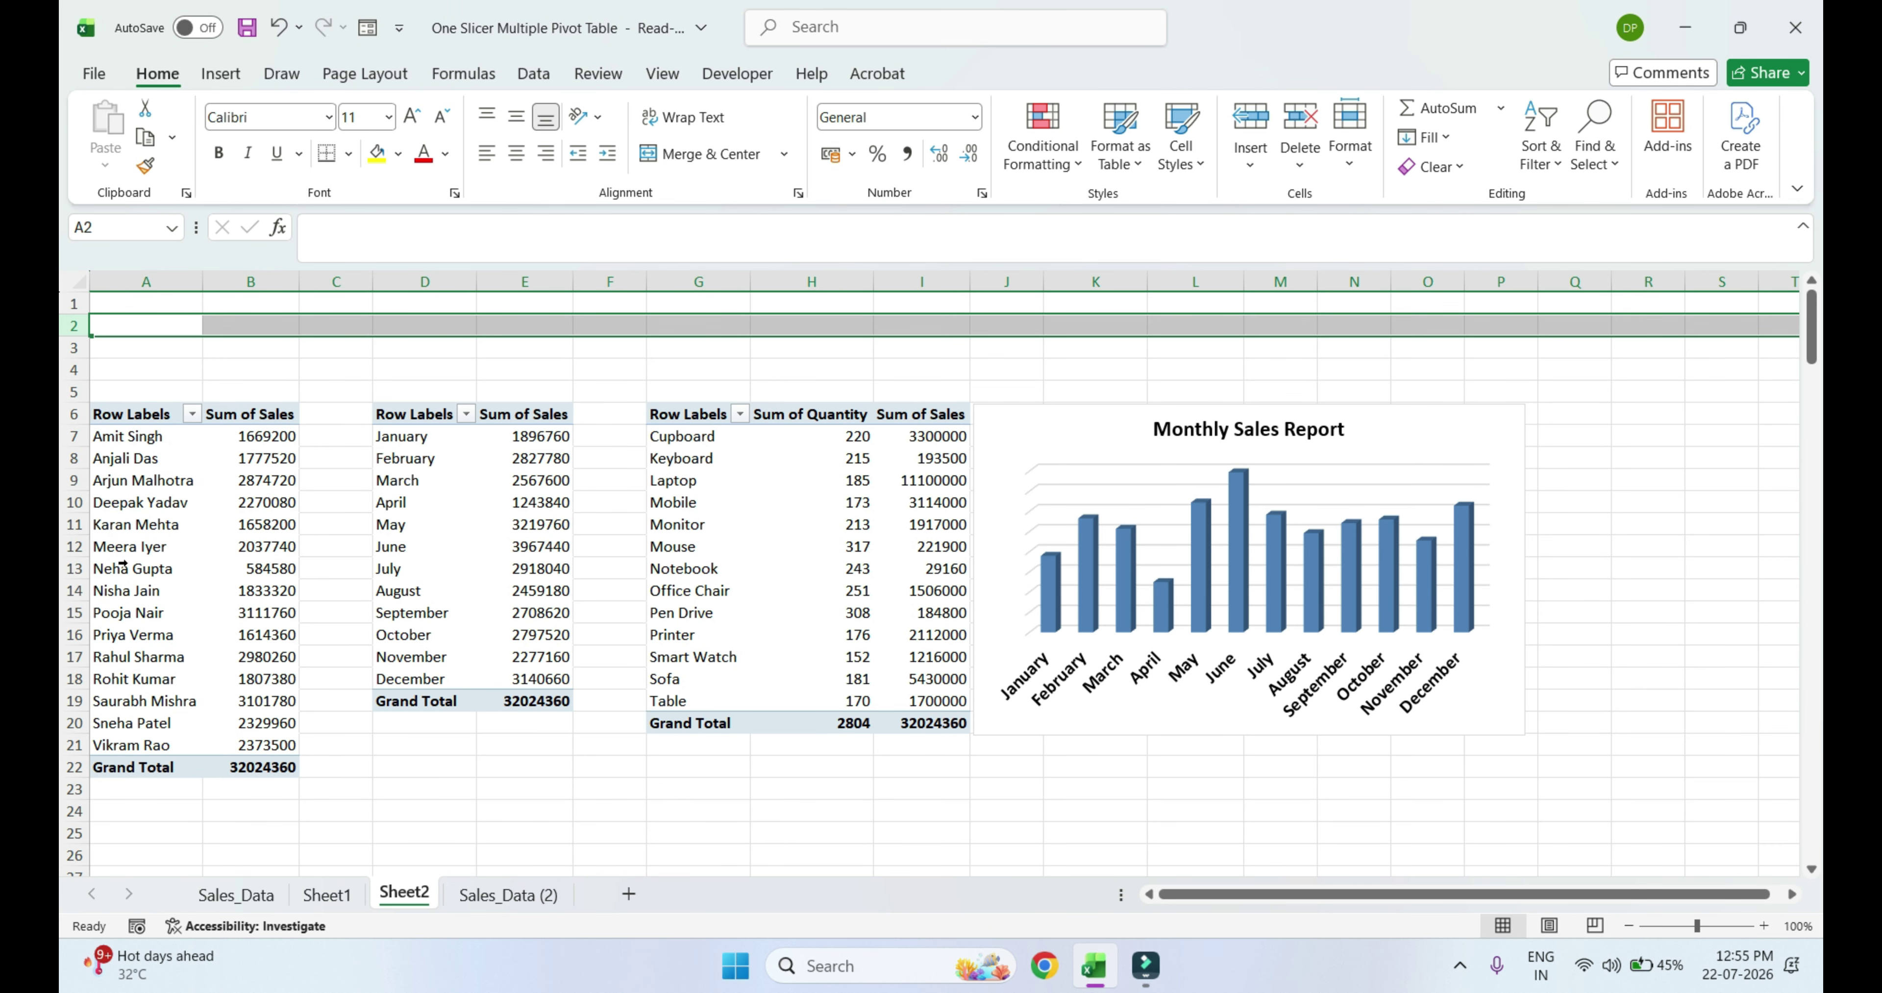
Insert a slicer for the Region field from the Product PivotTable
left_click(533, 798)
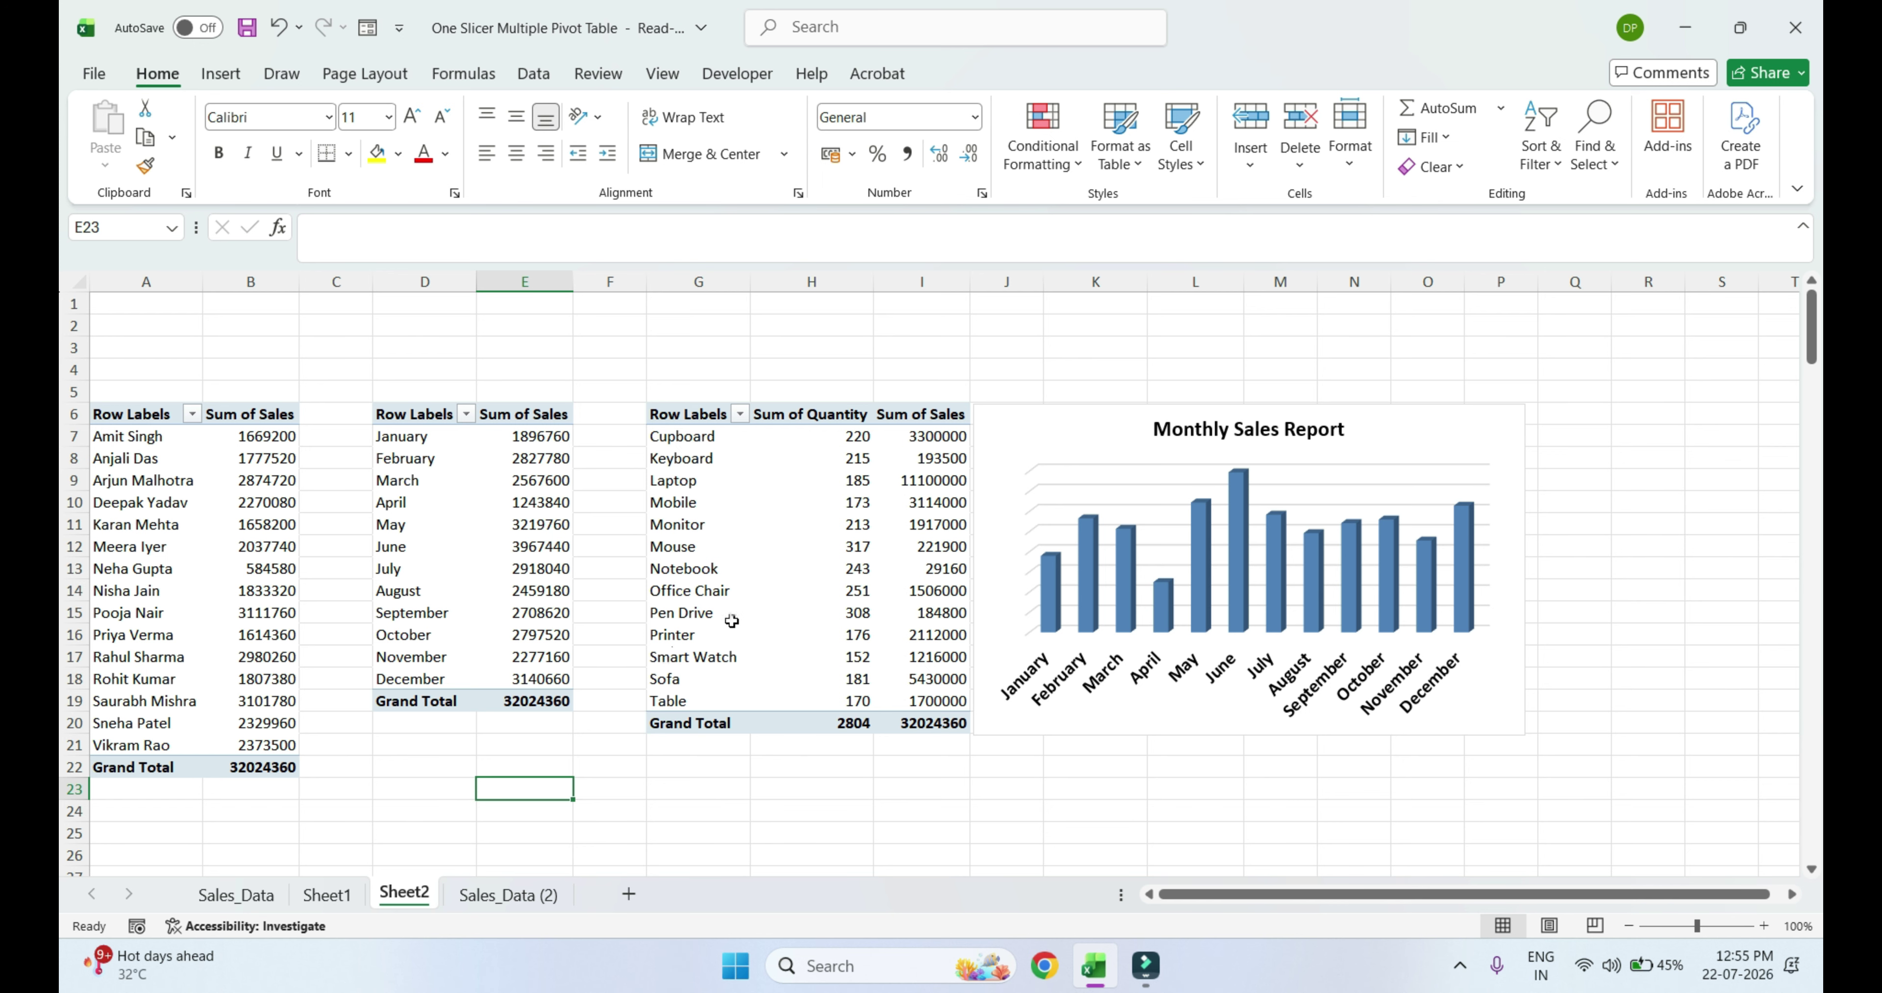
left_click(797, 523)
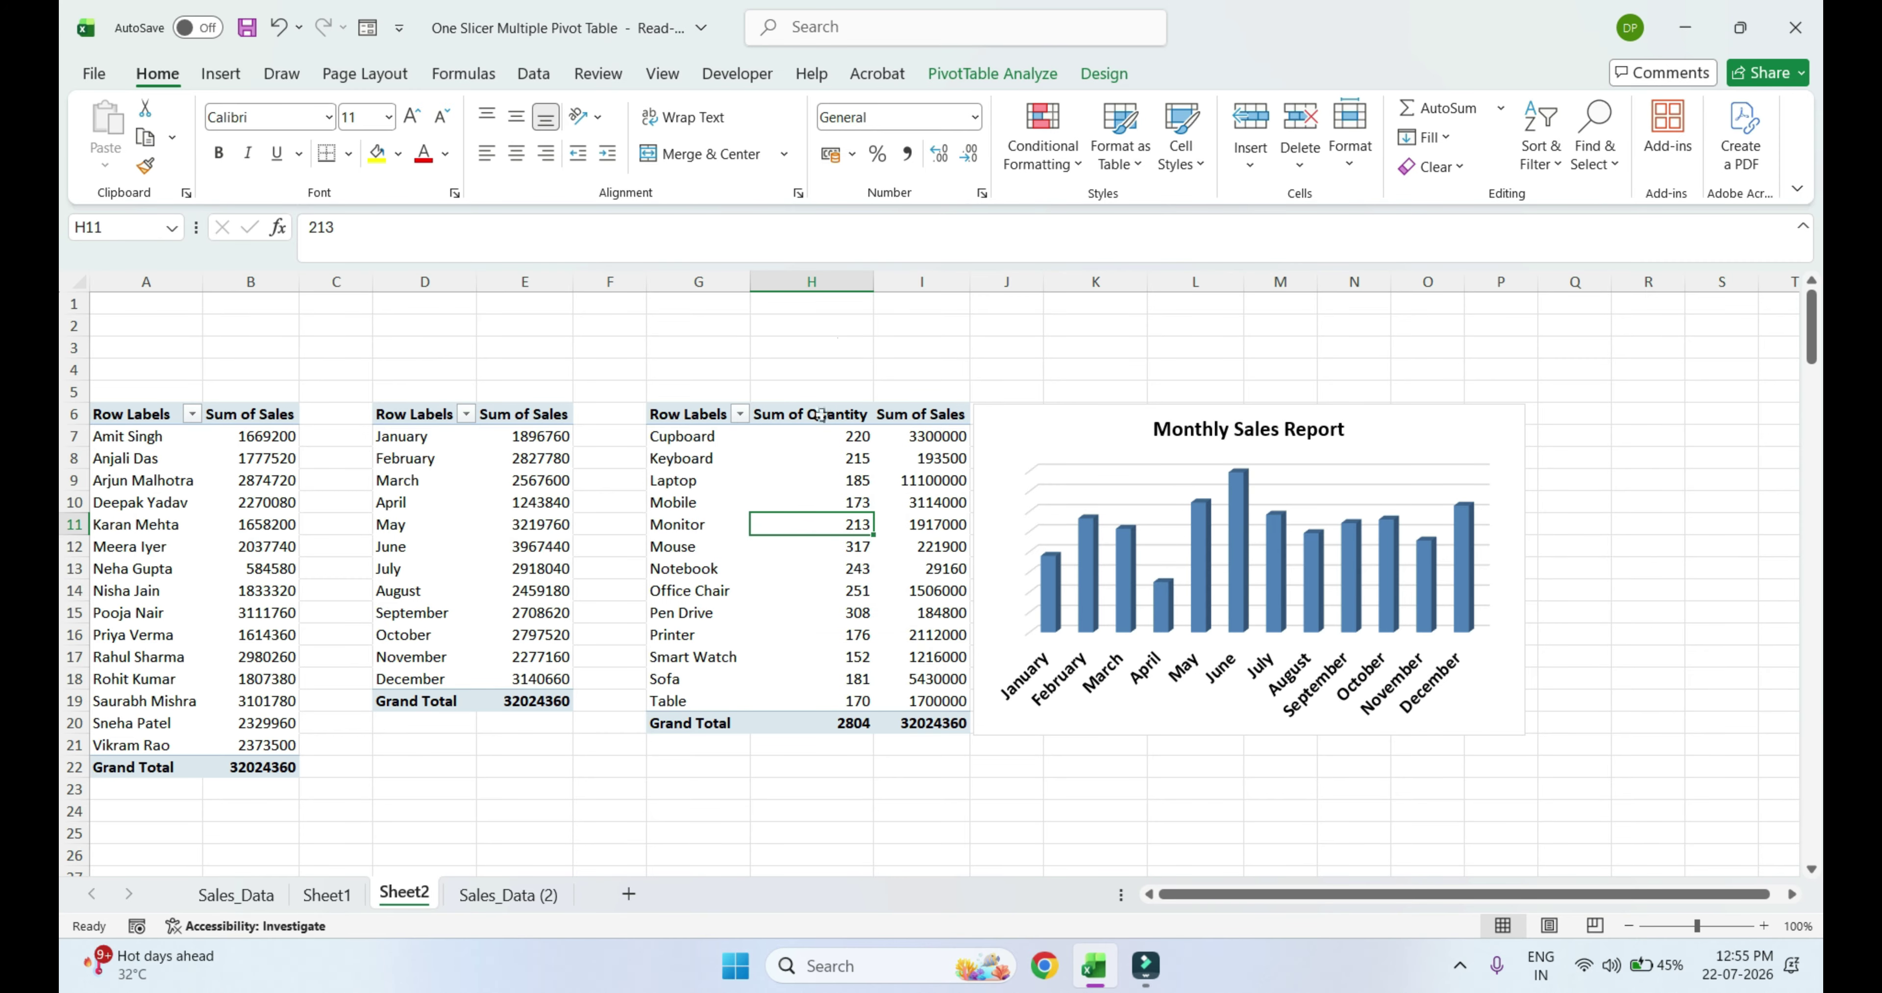
left_click(987, 76)
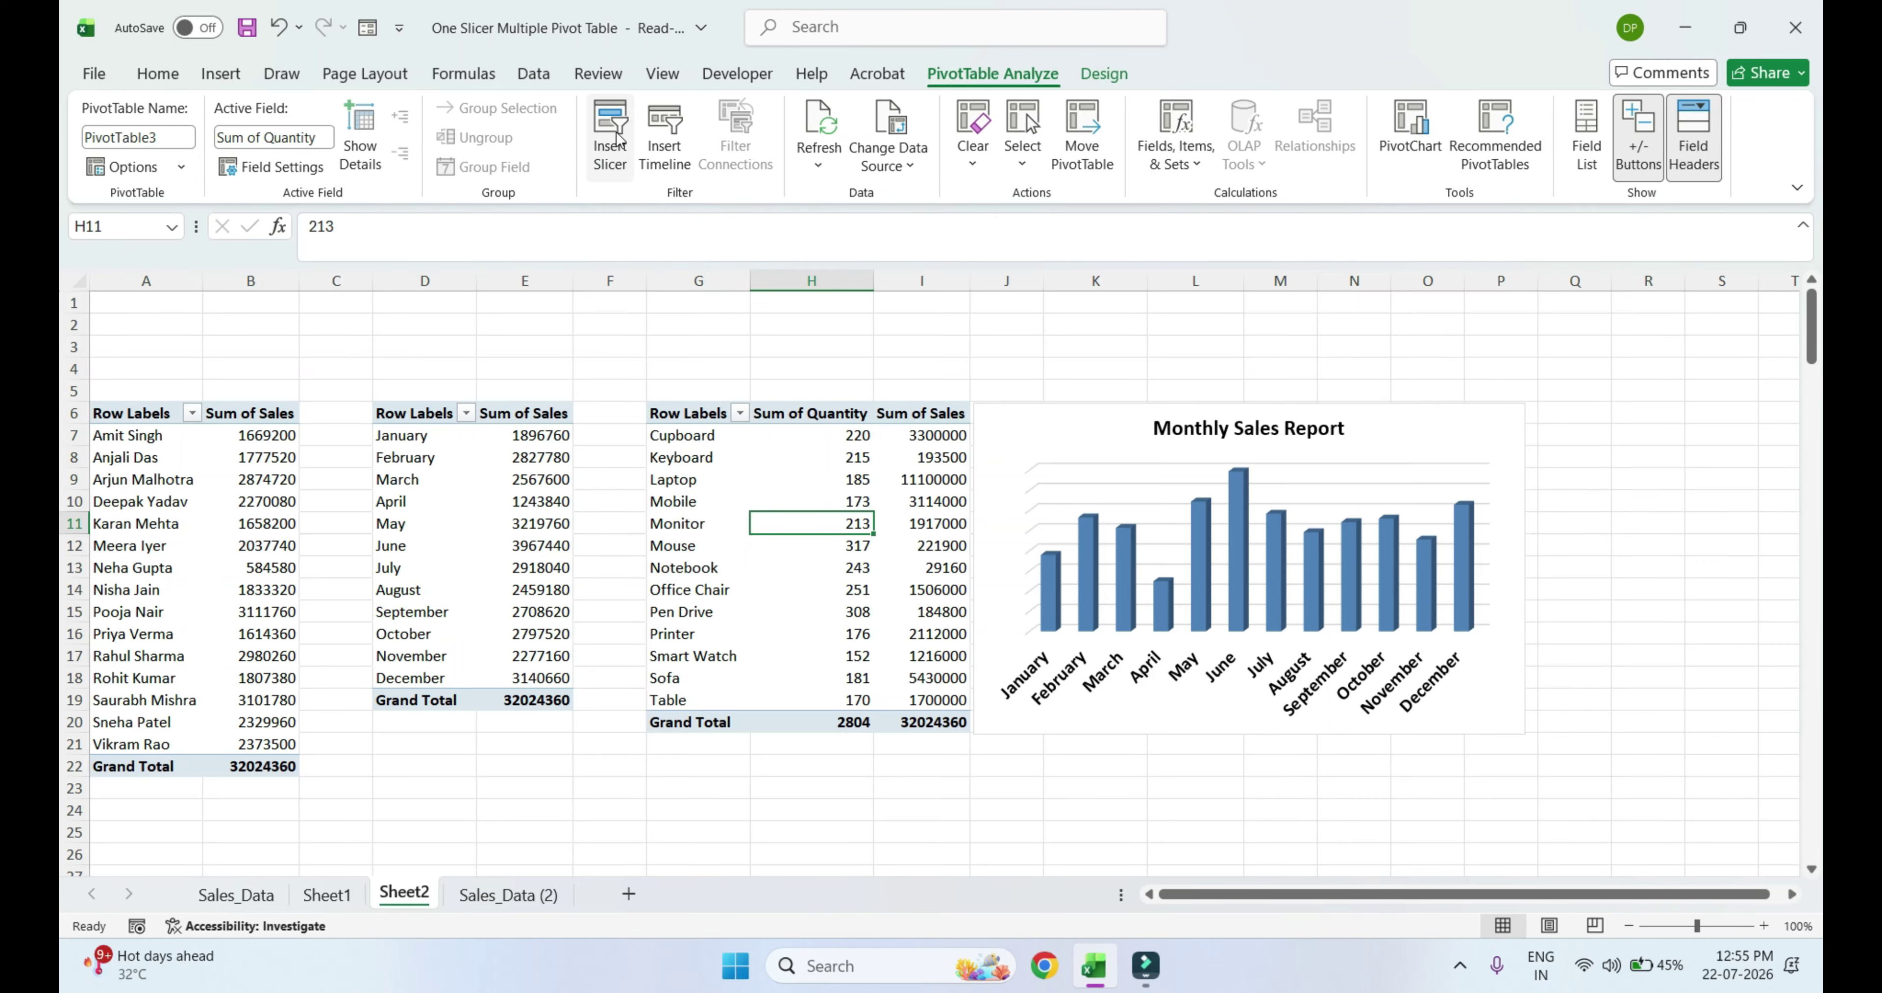
left_click(609, 148)
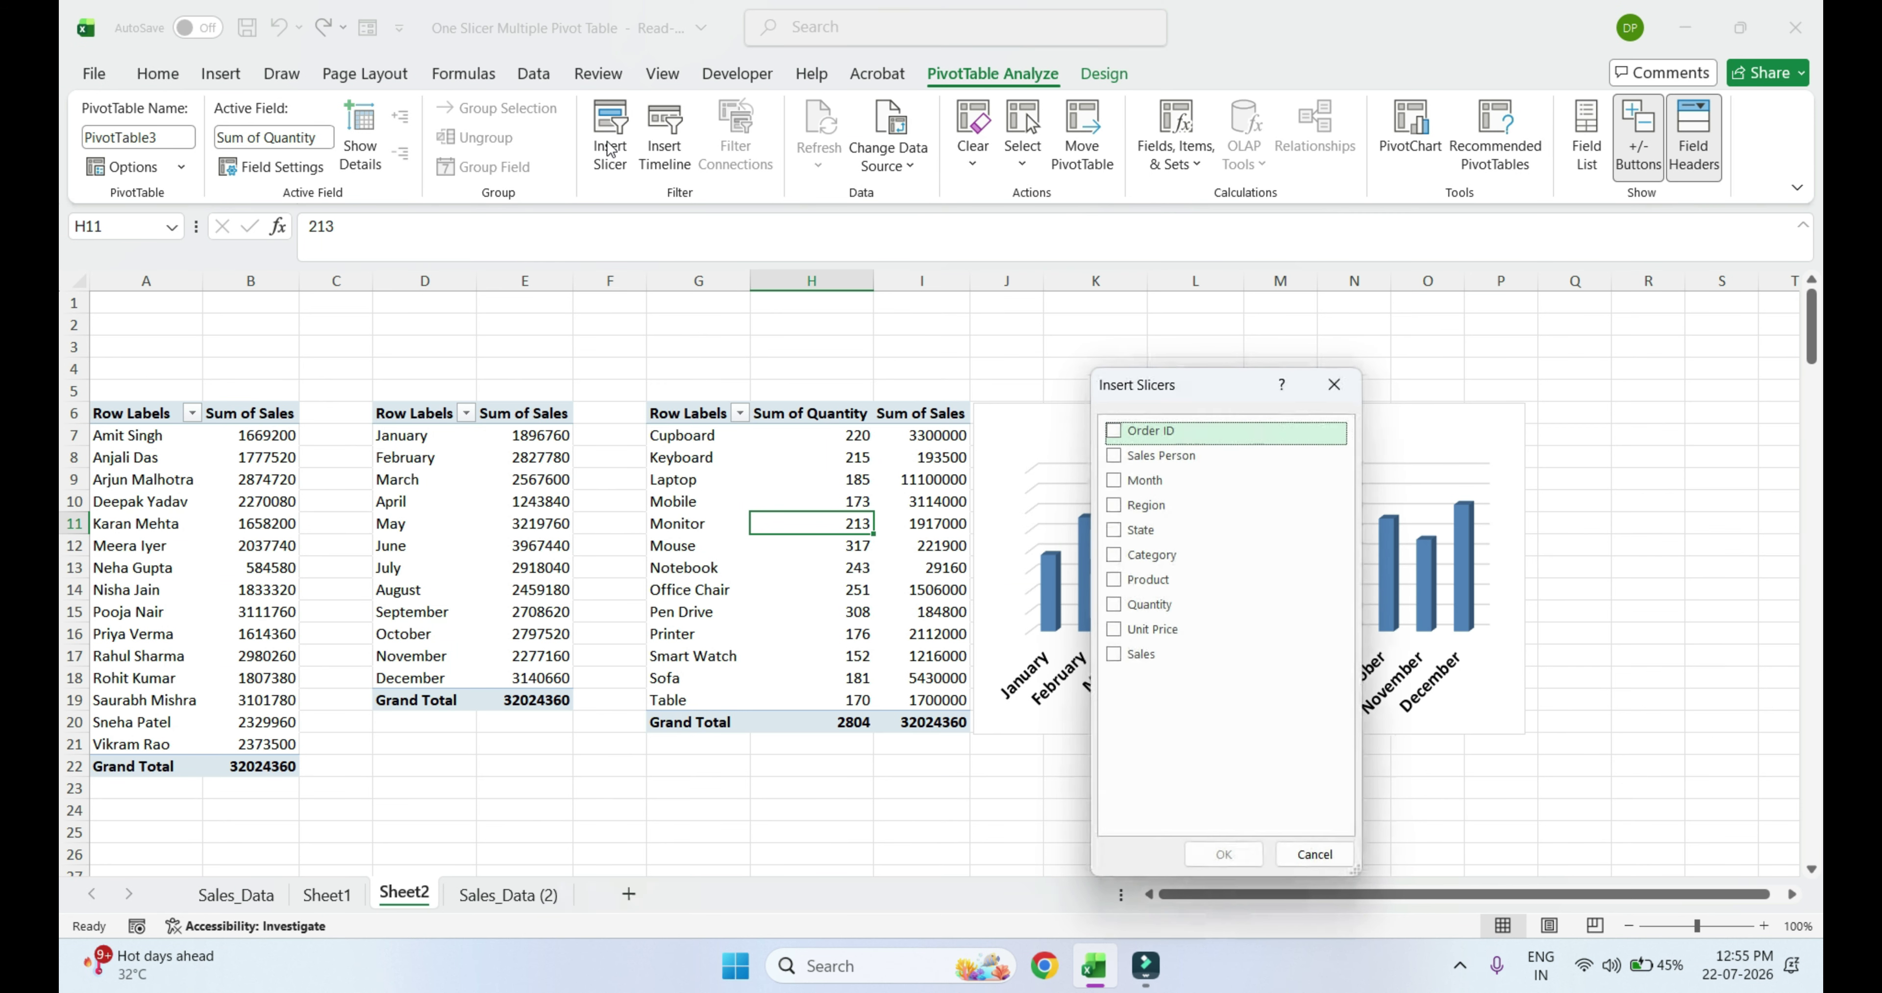
left_click_drag(1161, 392, 1410, 334)
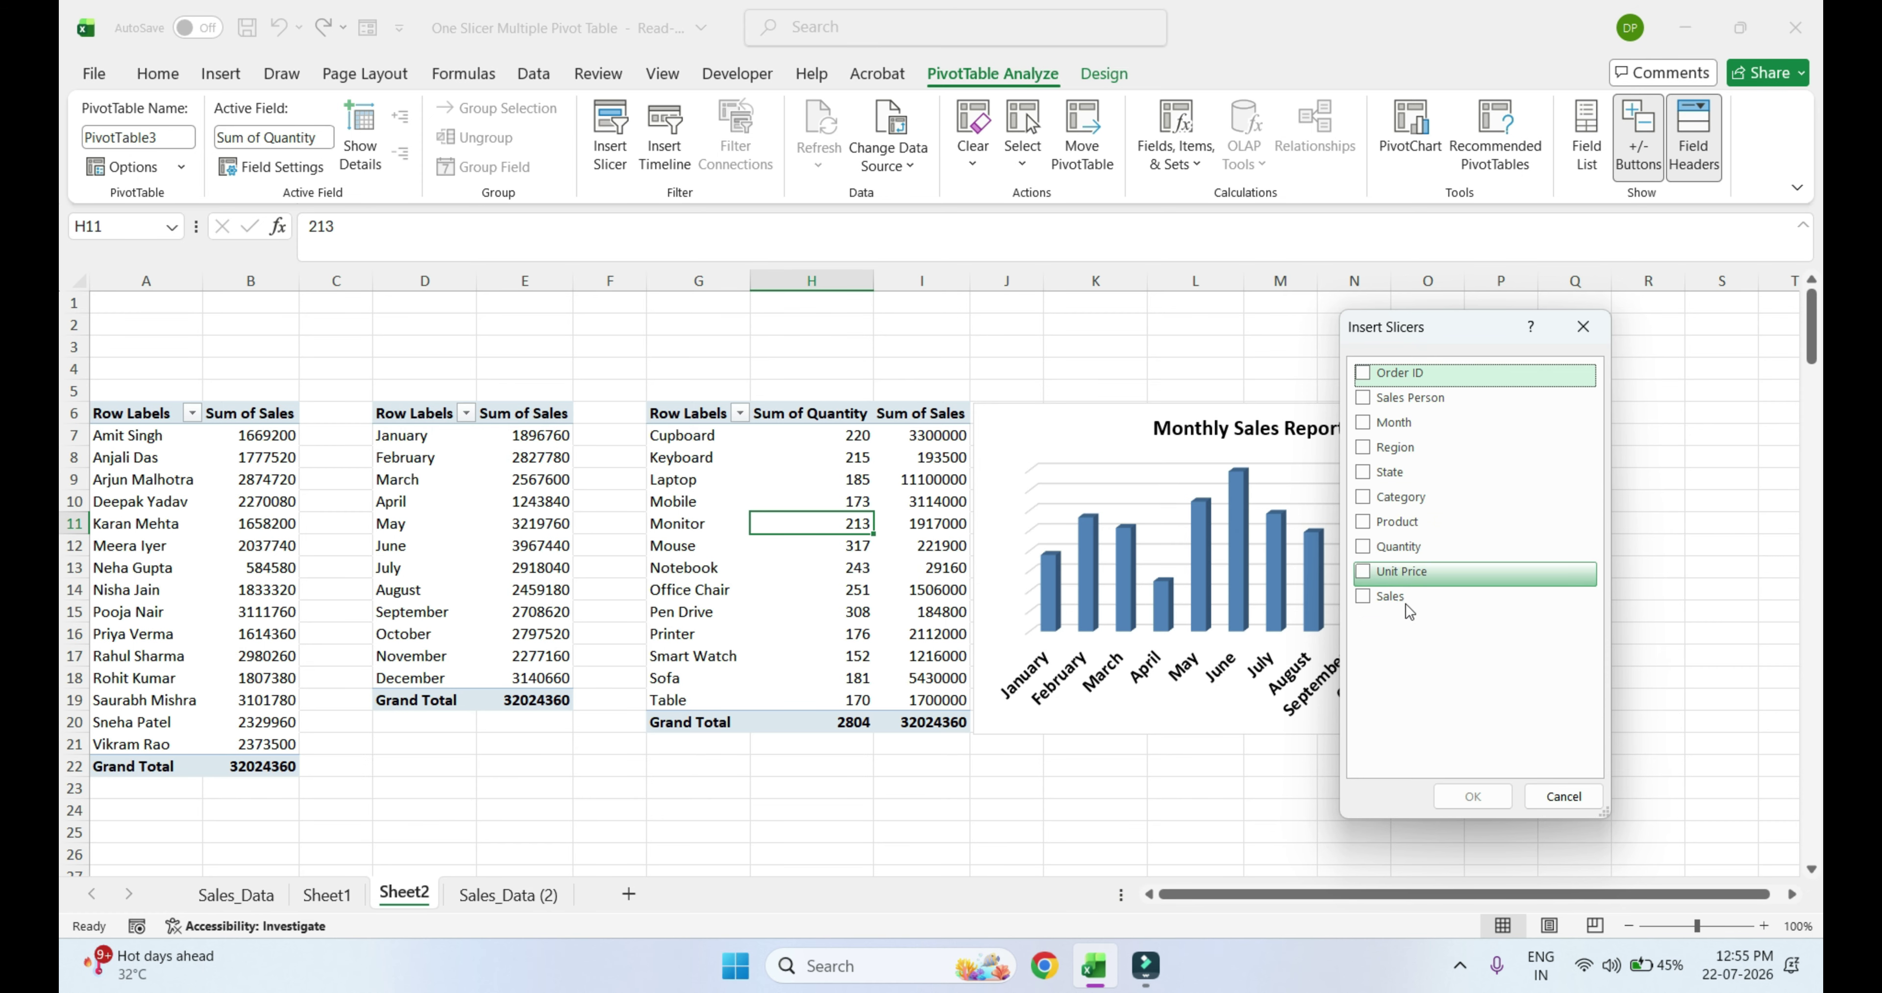
left_click(1363, 450)
left_click(1472, 793)
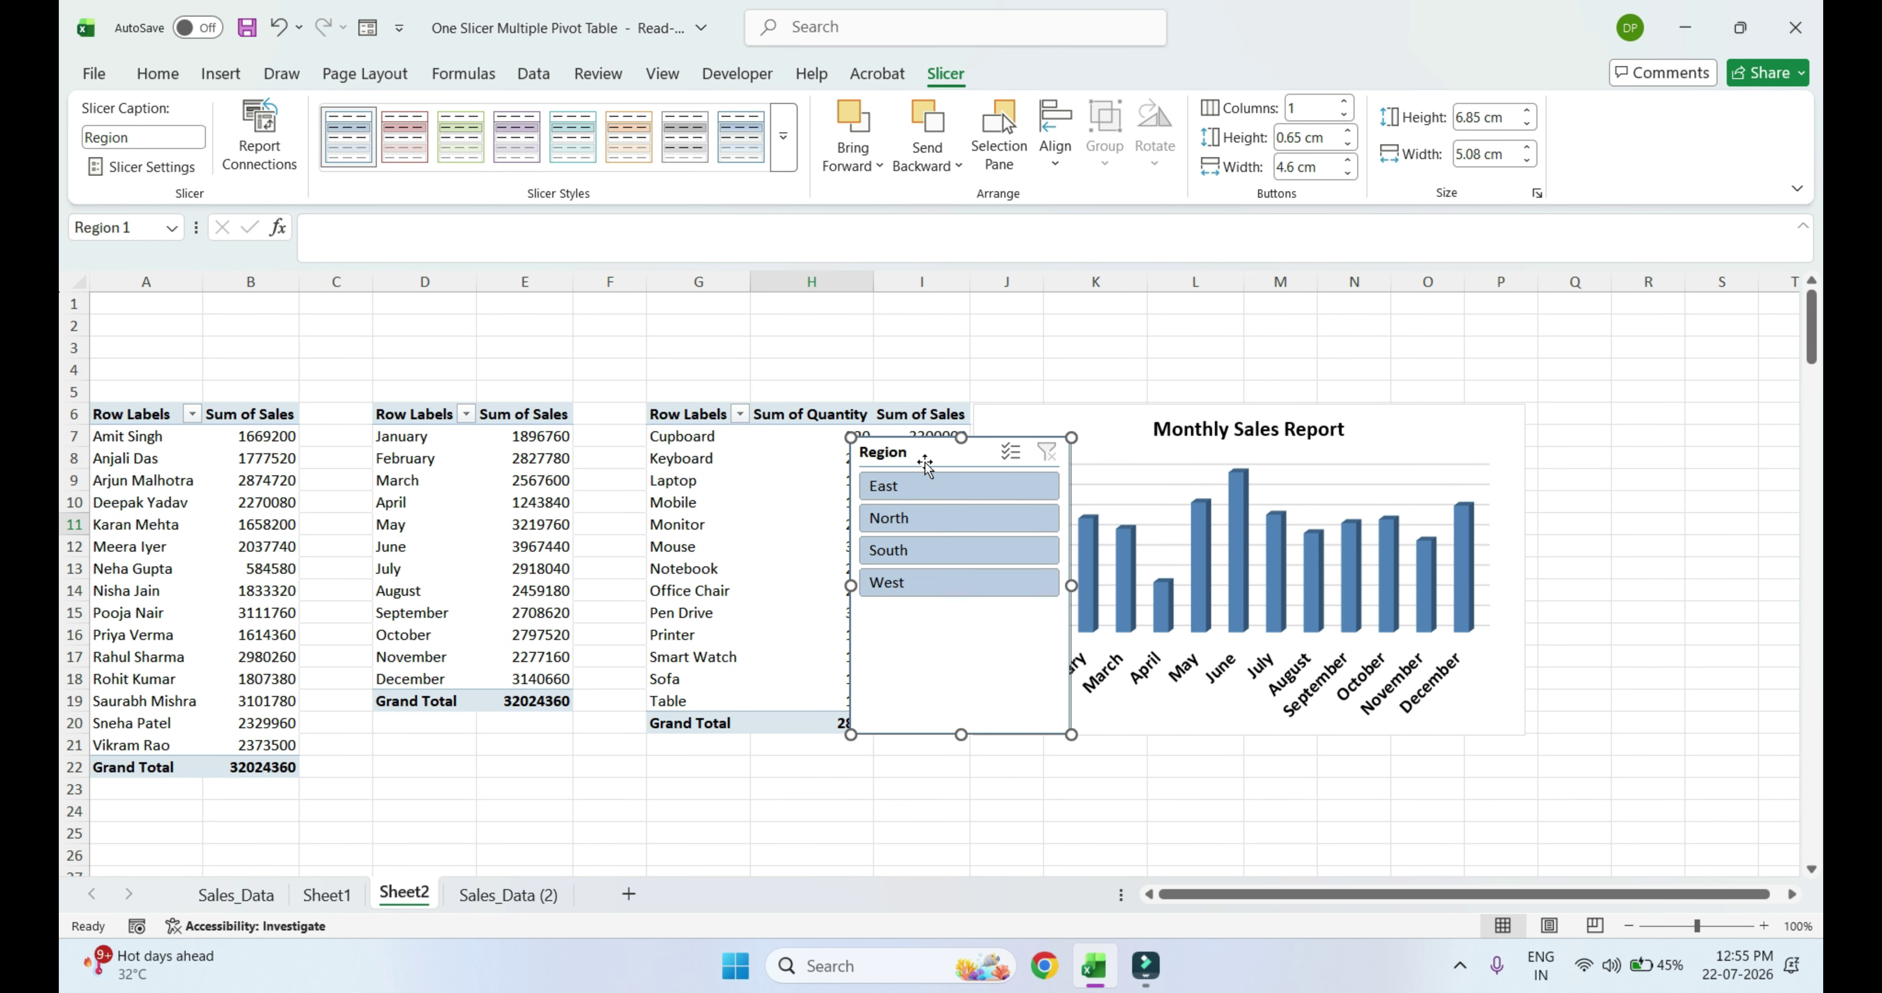
Move the Region slicer off the chart and arrange its buttons in 4 columns
left_click_drag(924, 464, 652, 343)
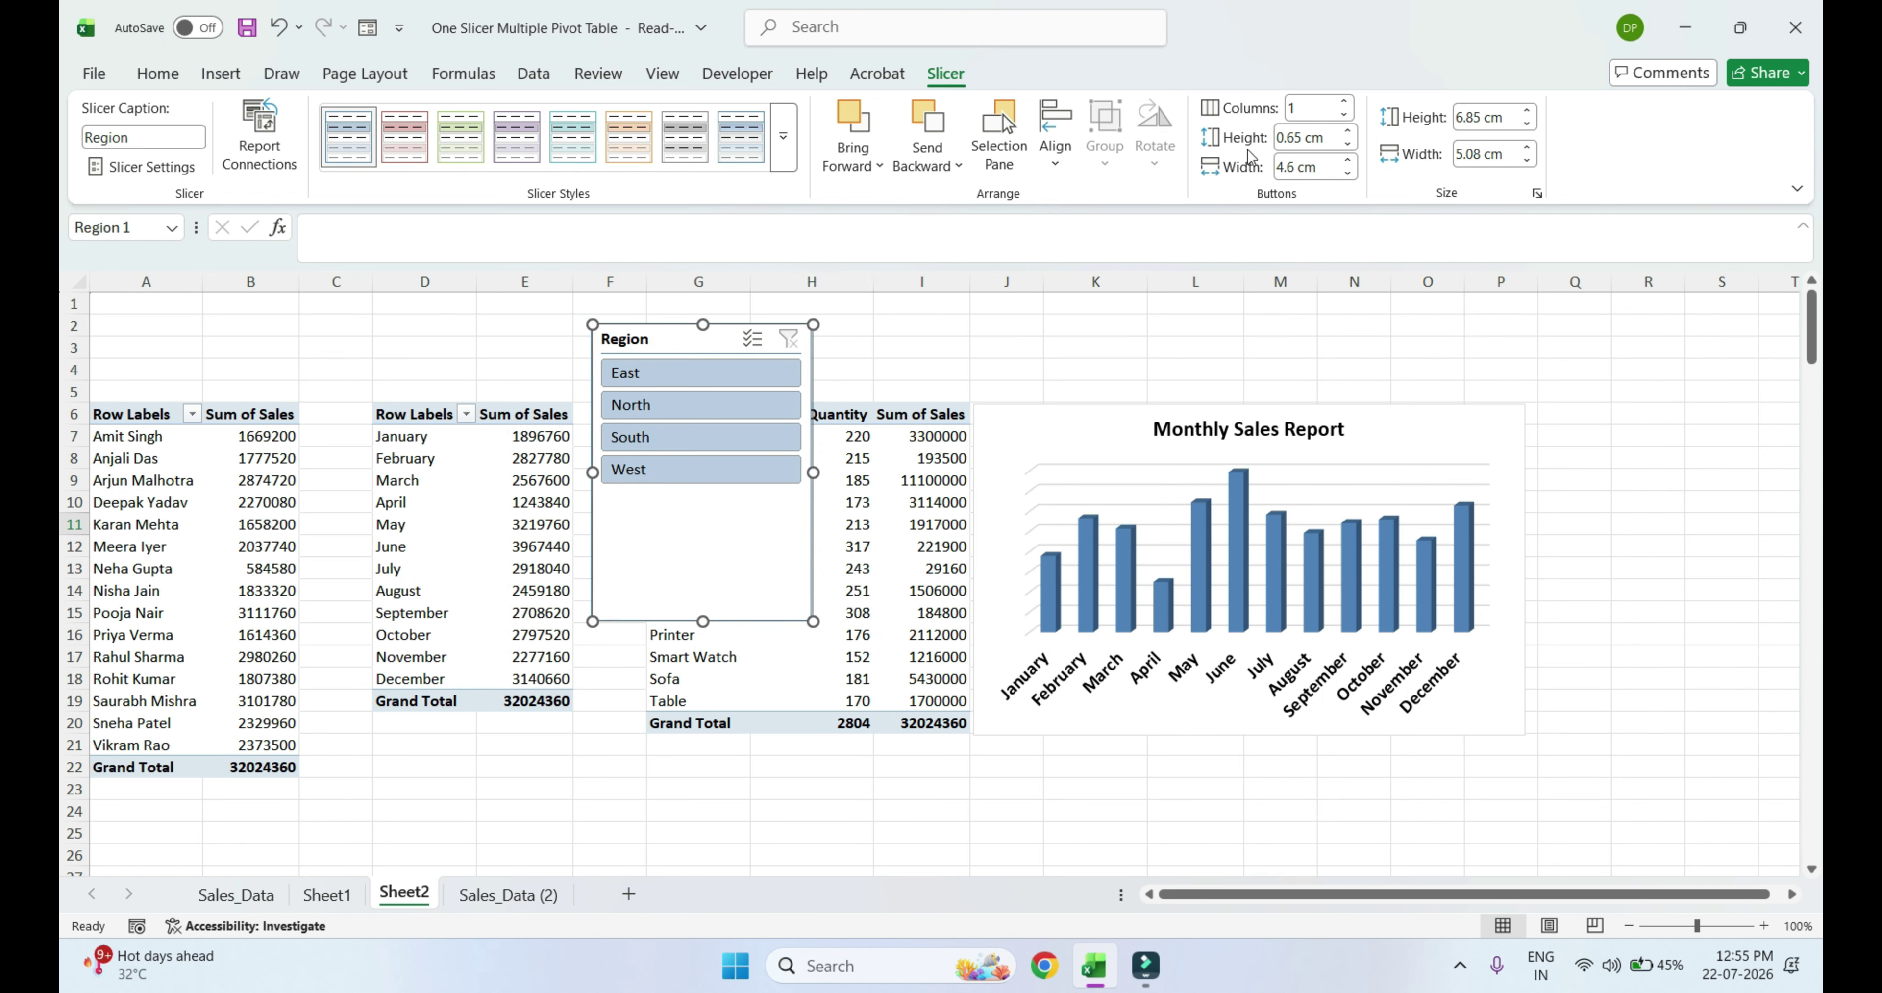
left_click(1346, 102)
left_click(1346, 102)
left_click(1346, 102)
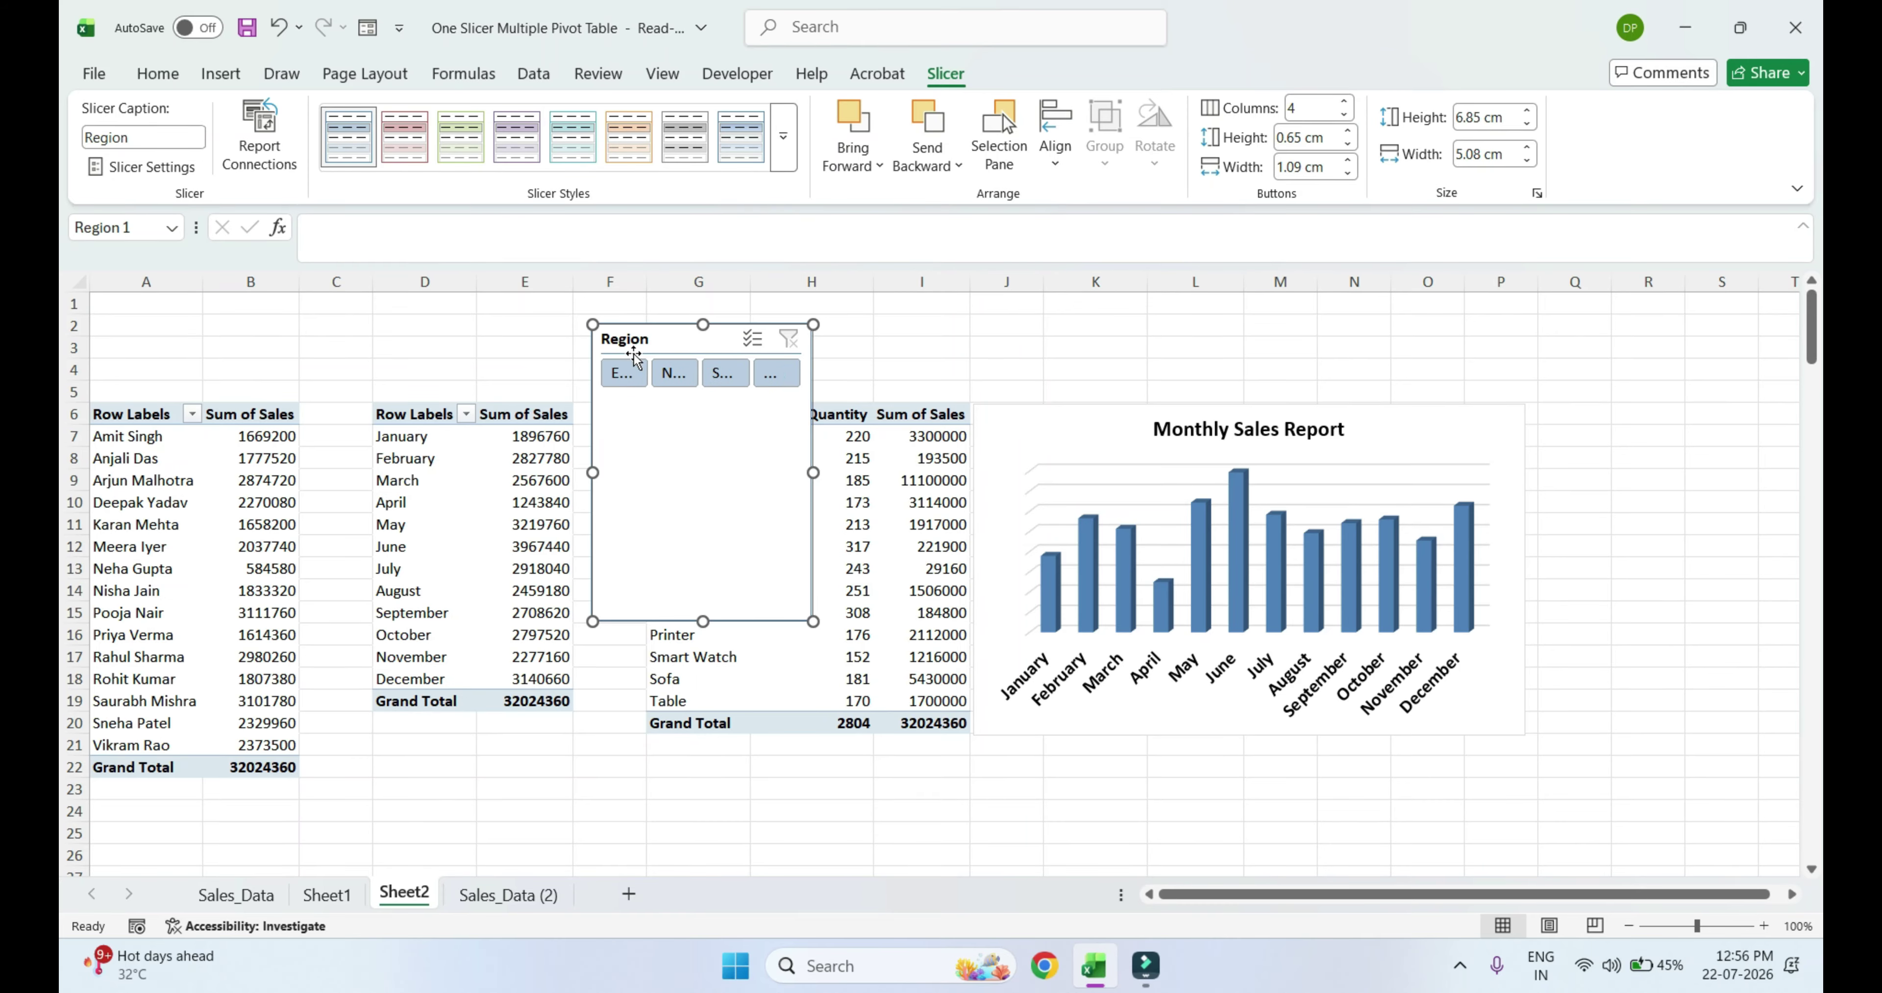
Place the Region slicer above the three PivotTables and resize it to about 2.39 cm high and 20.24 cm wide, spanning columns A to I
left_click_drag(670, 355, 179, 307)
left_click_drag(334, 599, 970, 322)
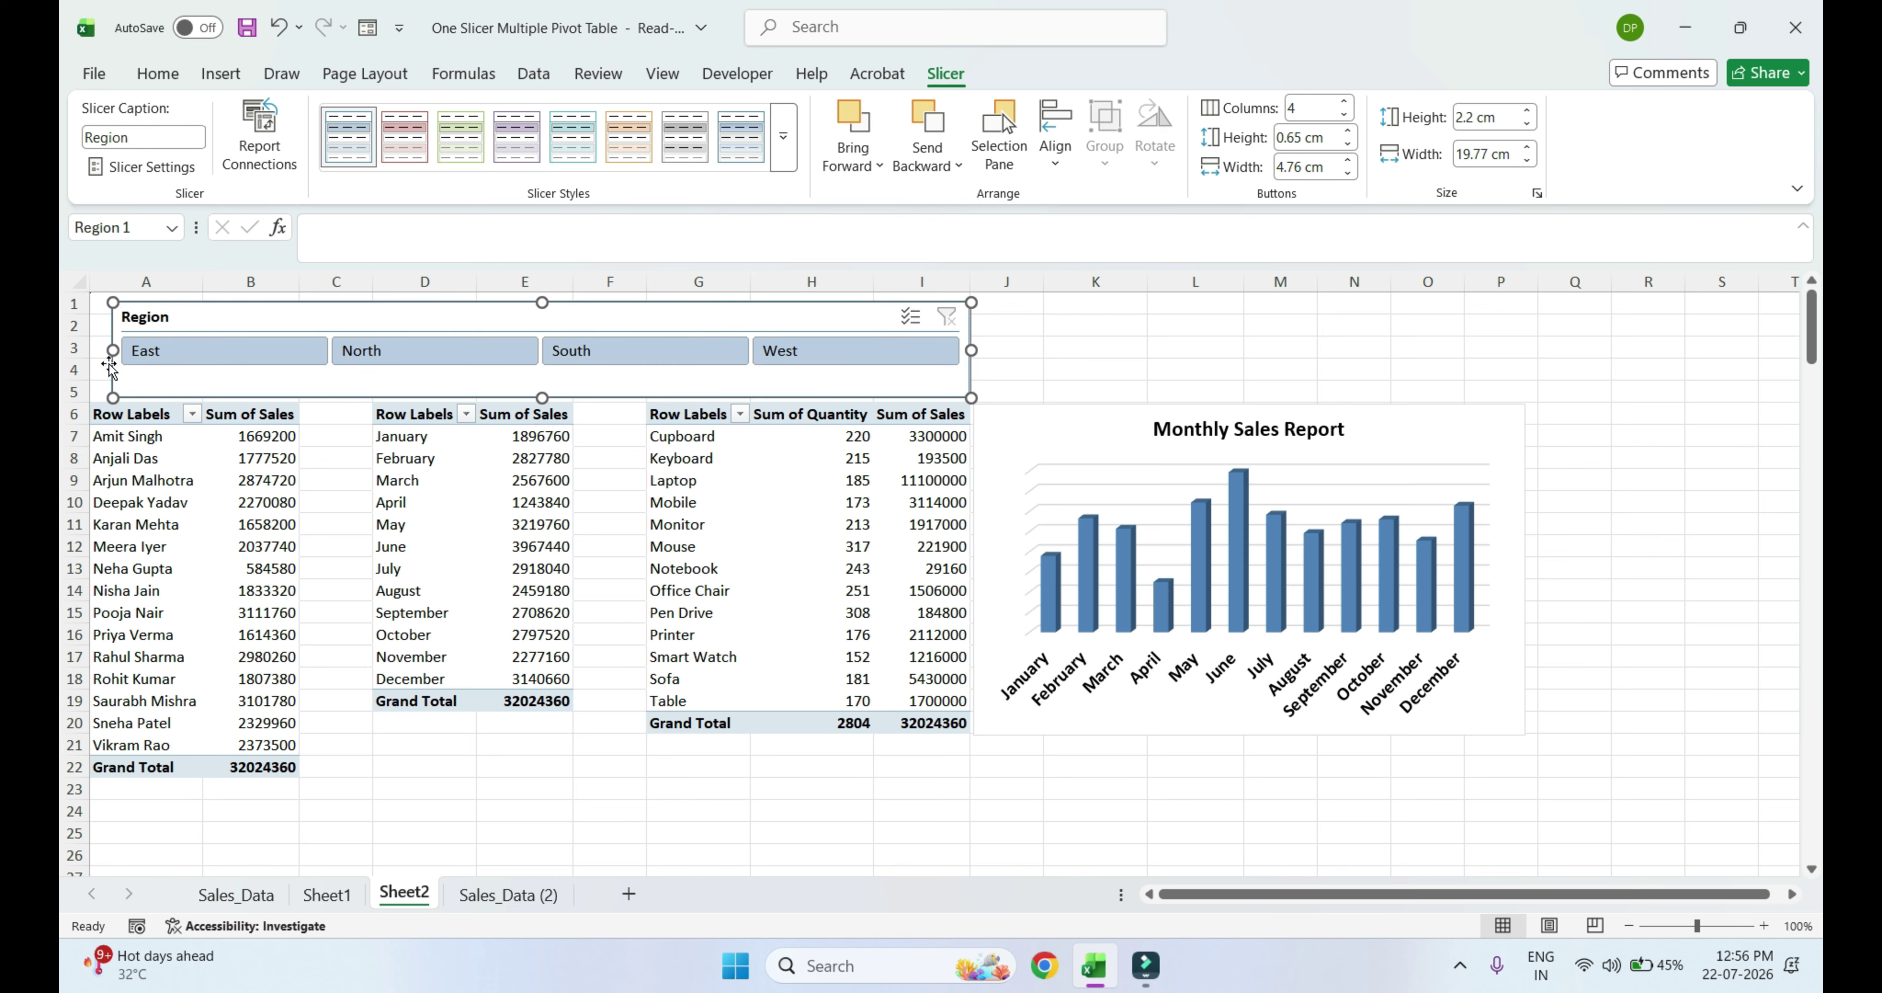
left_click_drag(114, 351, 91, 350)
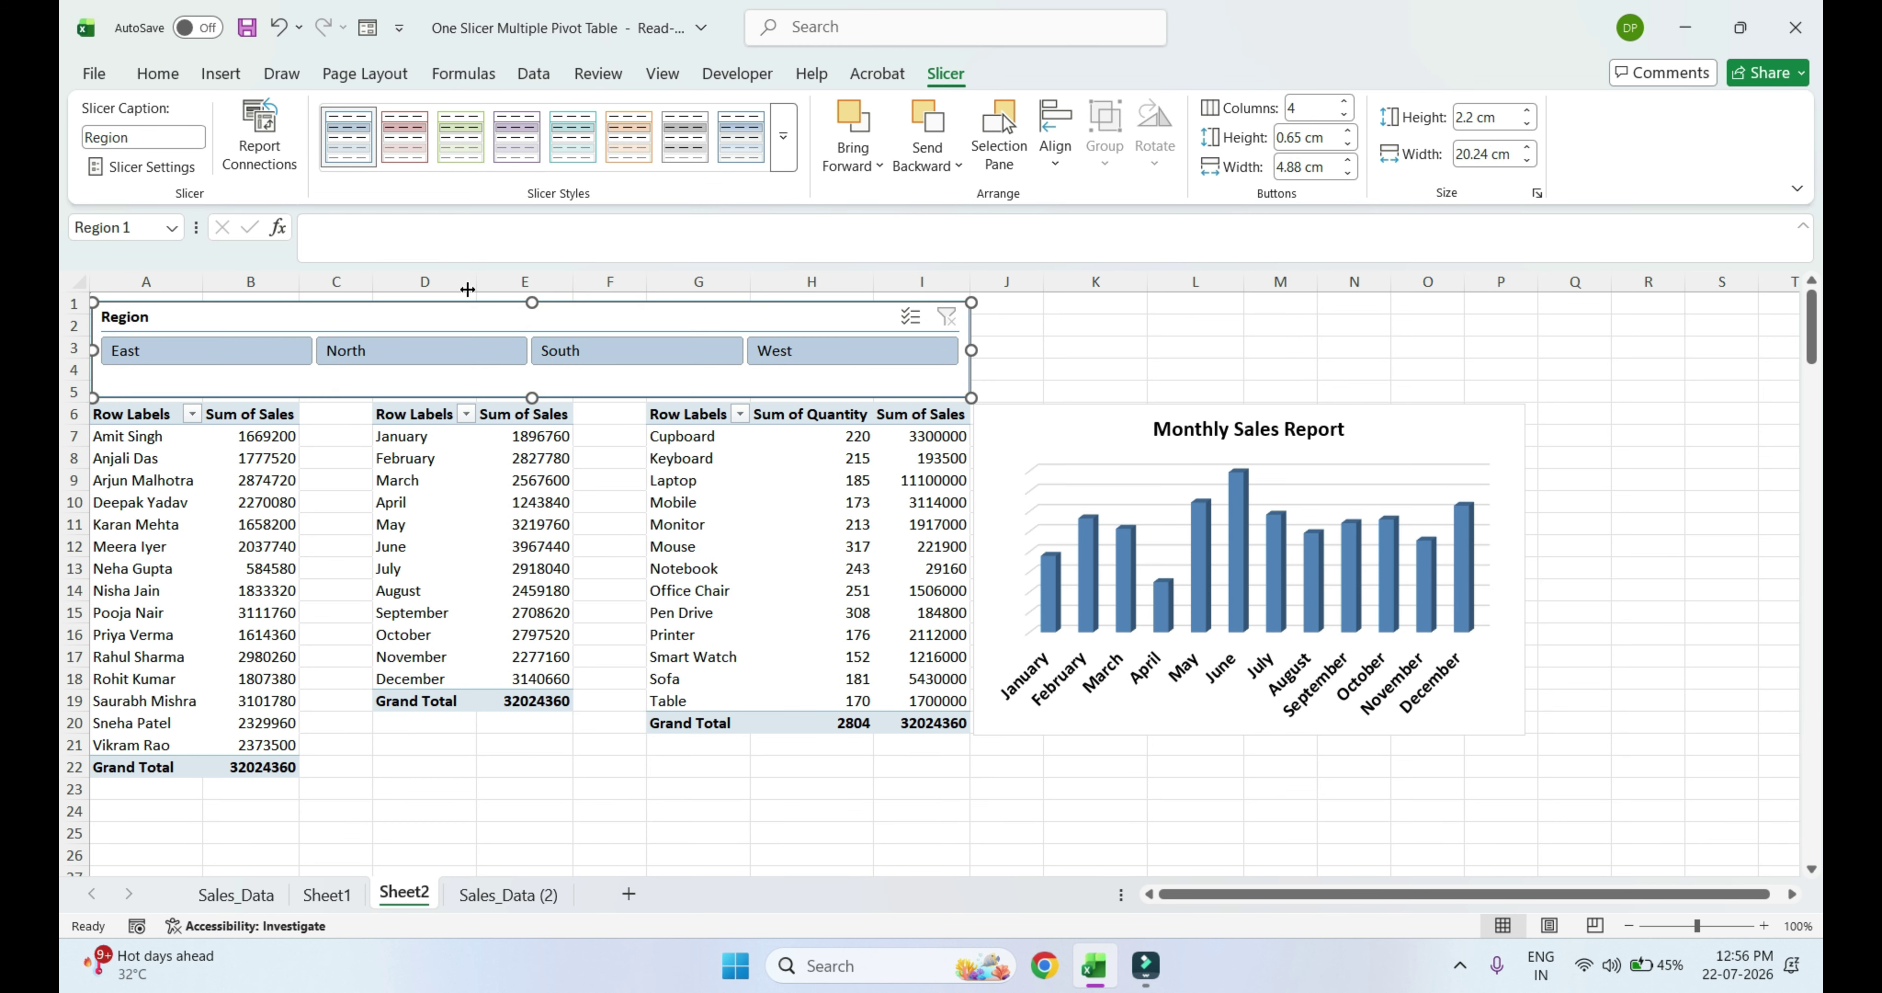
left_click_drag(531, 303, 526, 294)
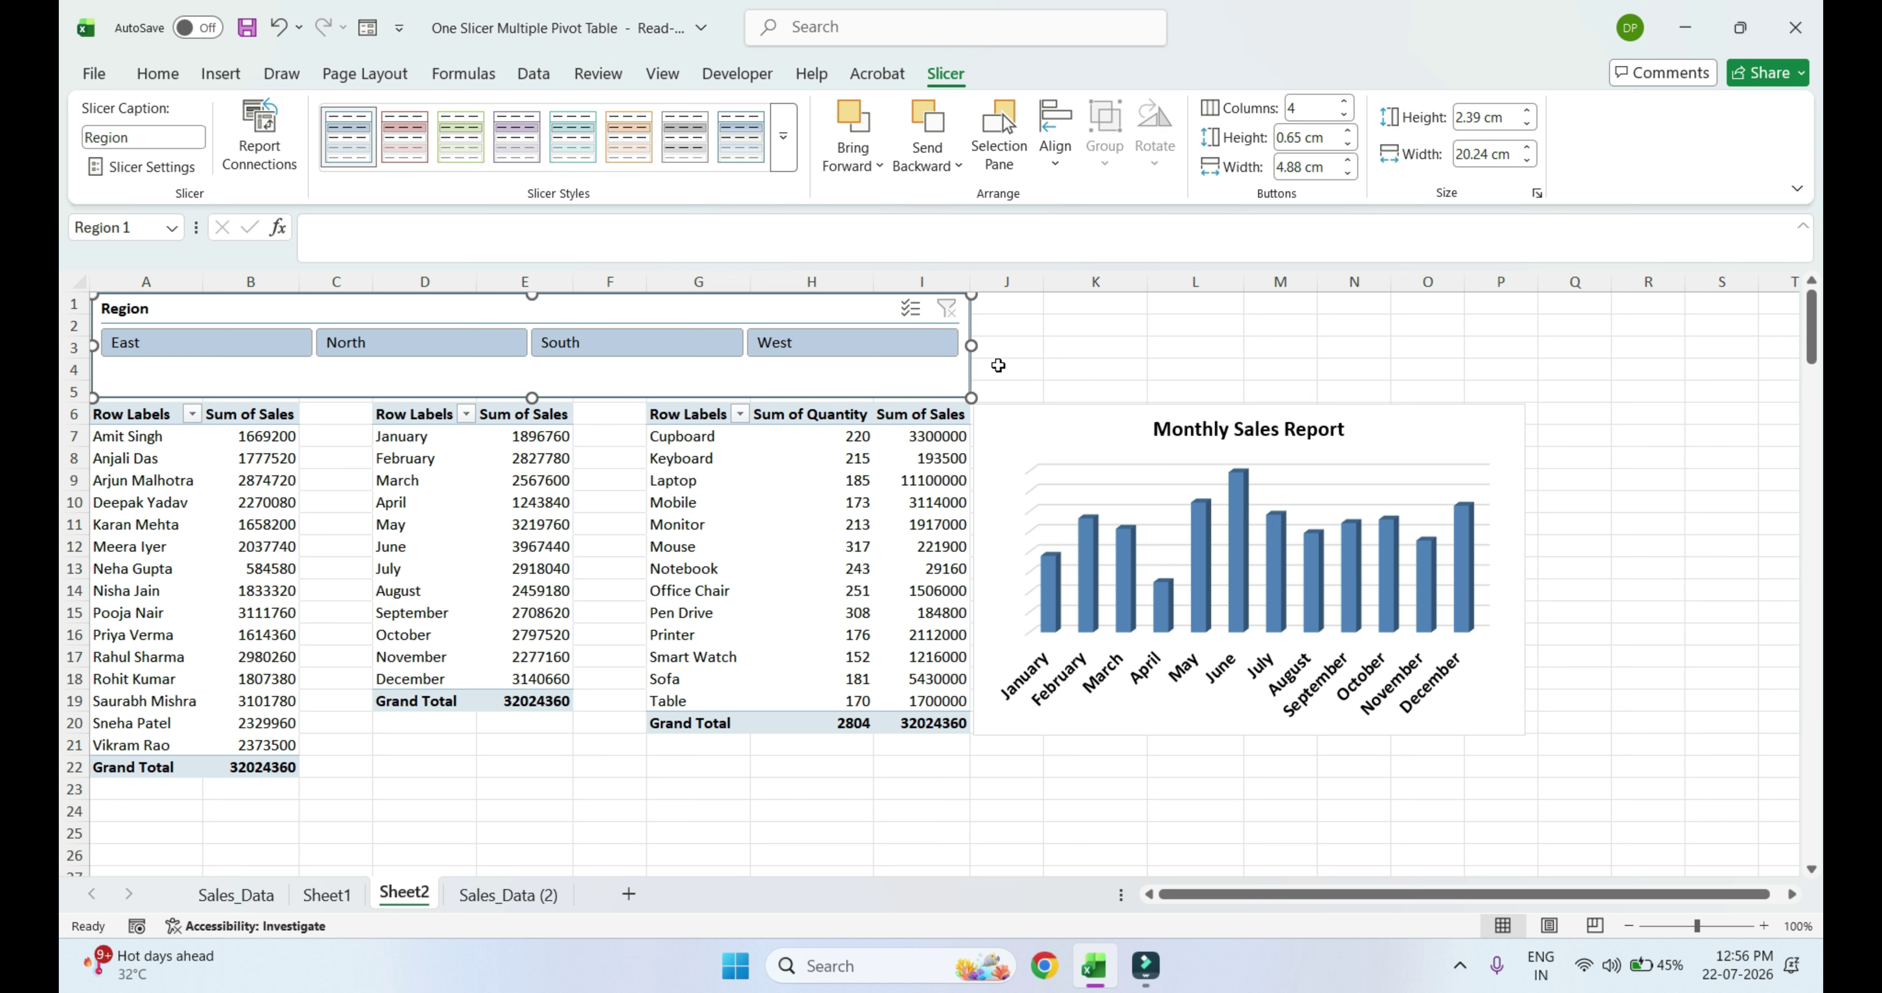
Test the slicer by filtering by East, North and East again, checking which PivotTables respond
left_click(265, 345)
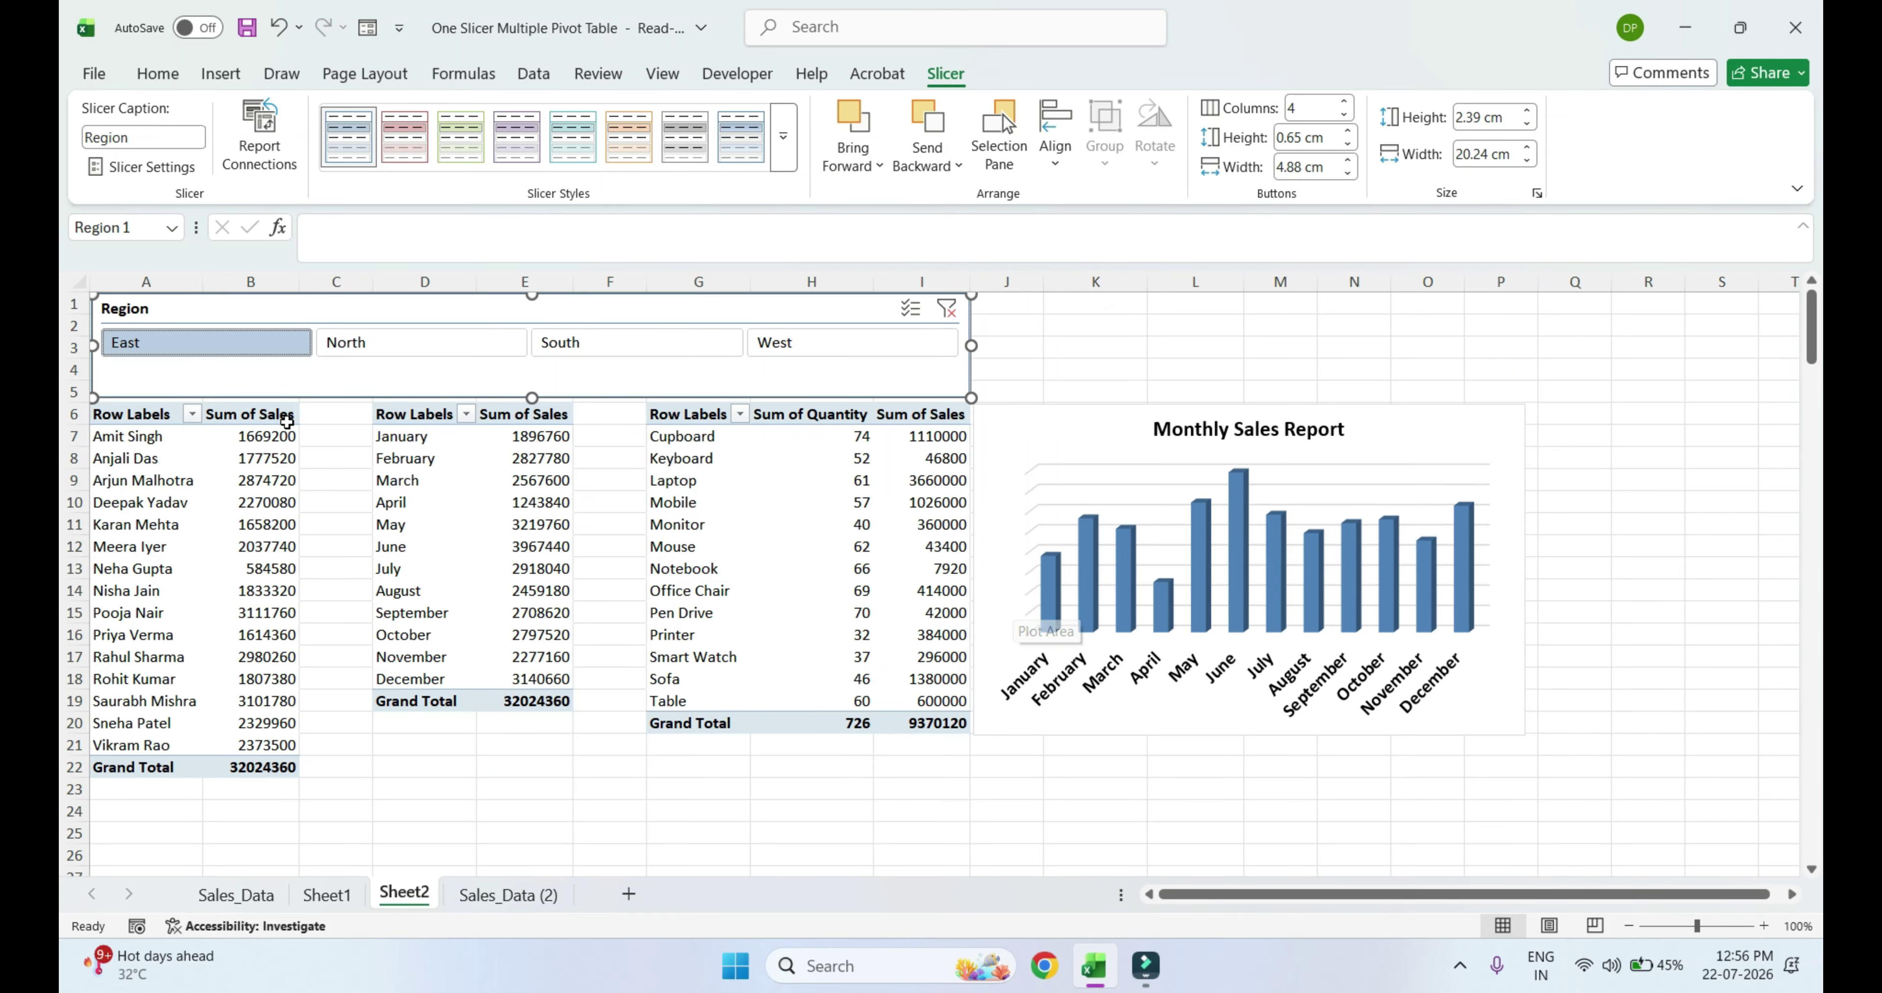
left_click(401, 349)
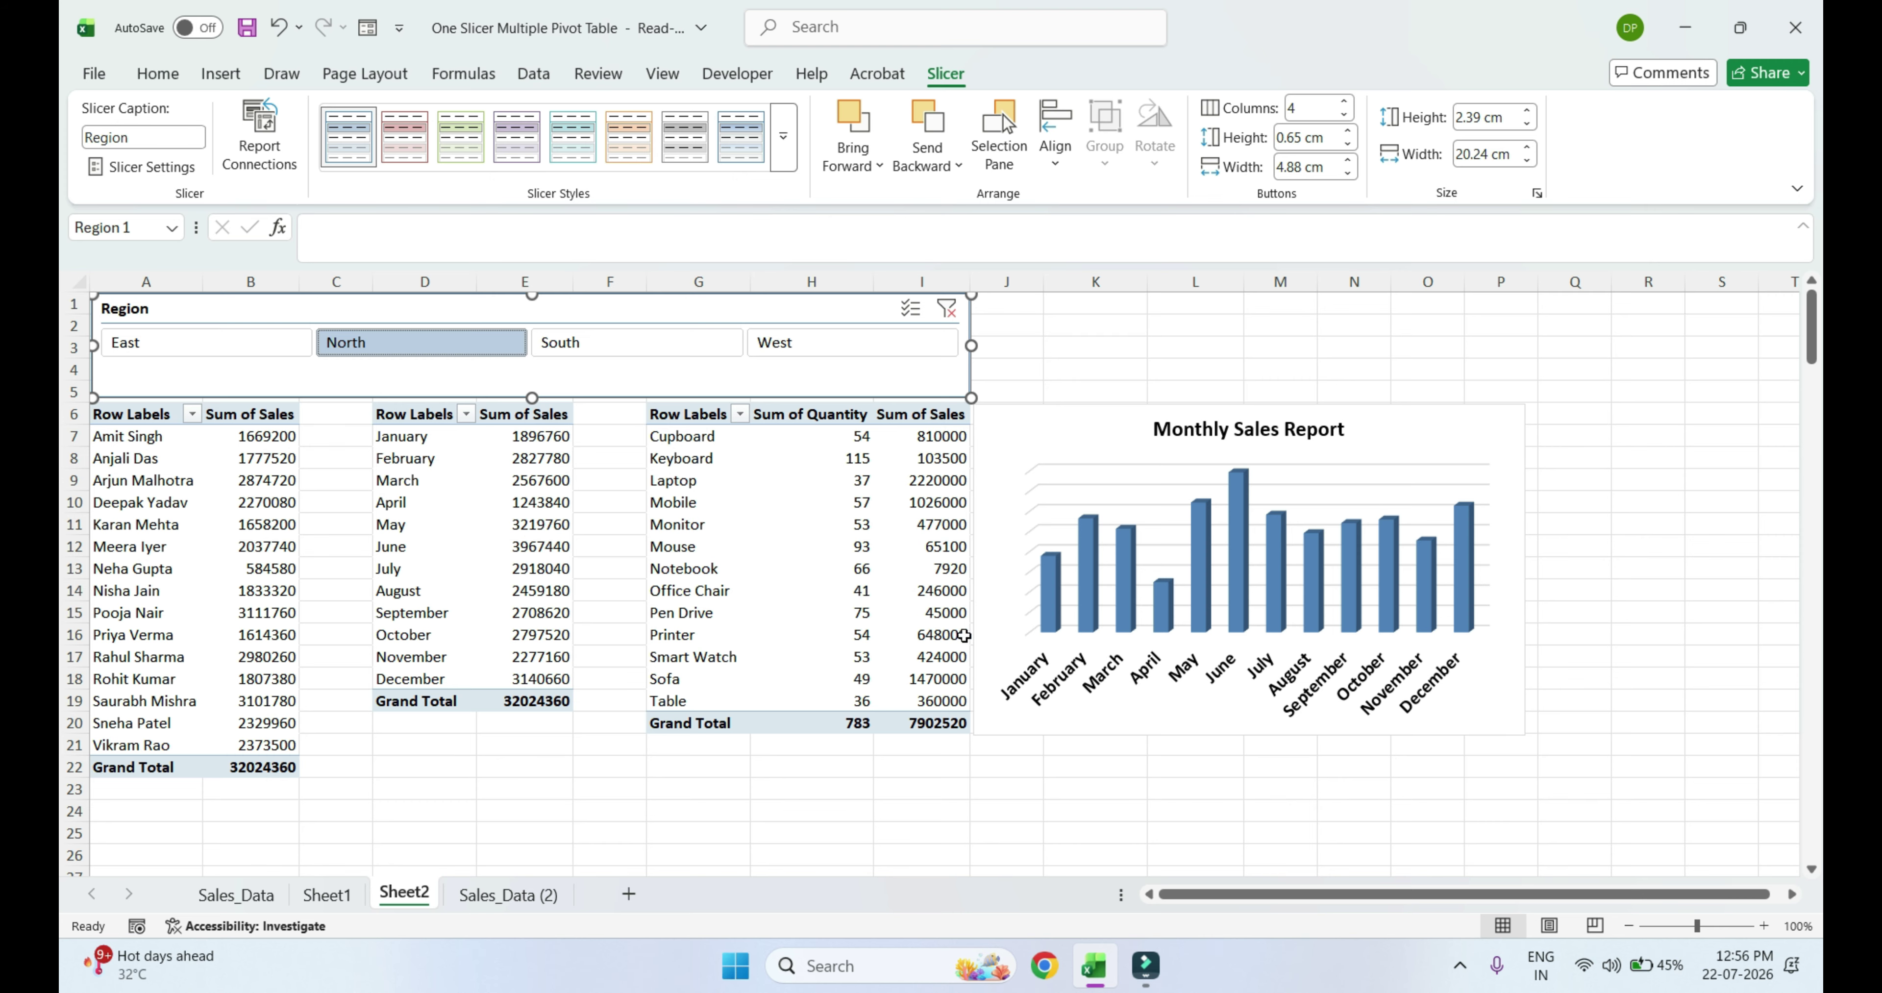
left_click(219, 343)
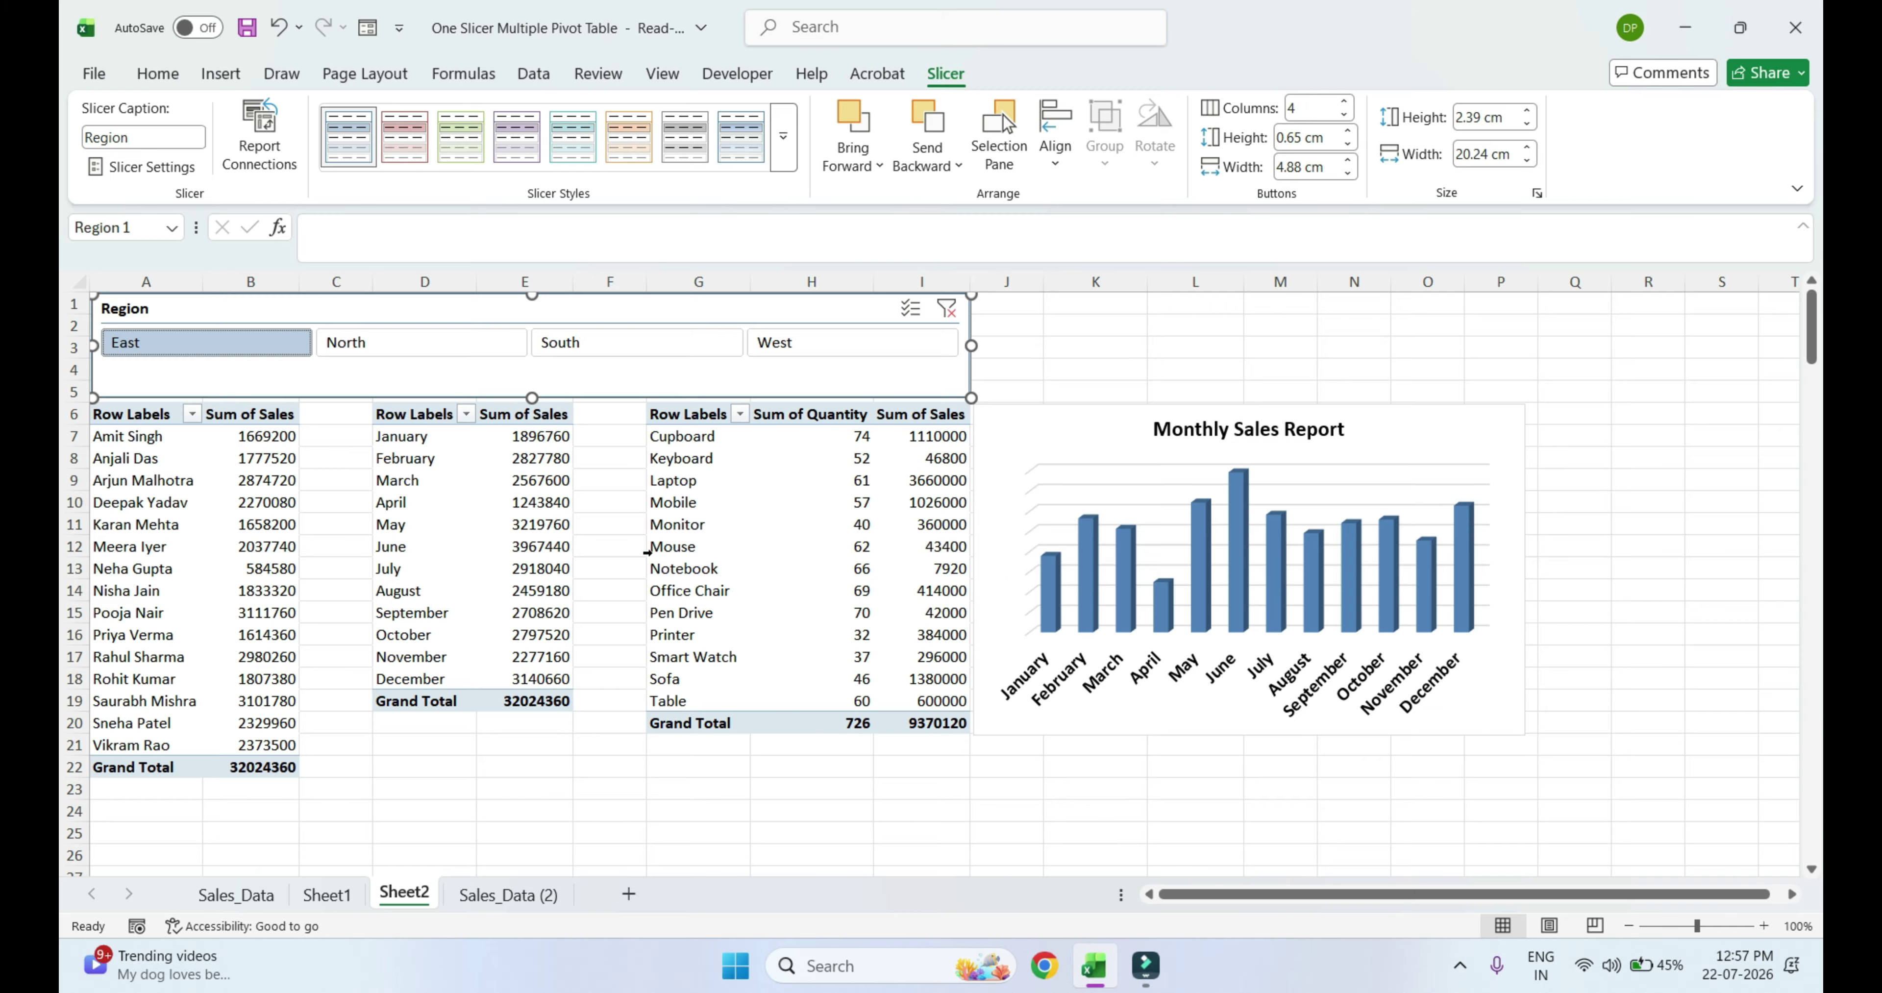
Connect the Region slicer to PivotTable1 and PivotTable2 in addition to PivotTable3 through its report connections
right_click(629, 377)
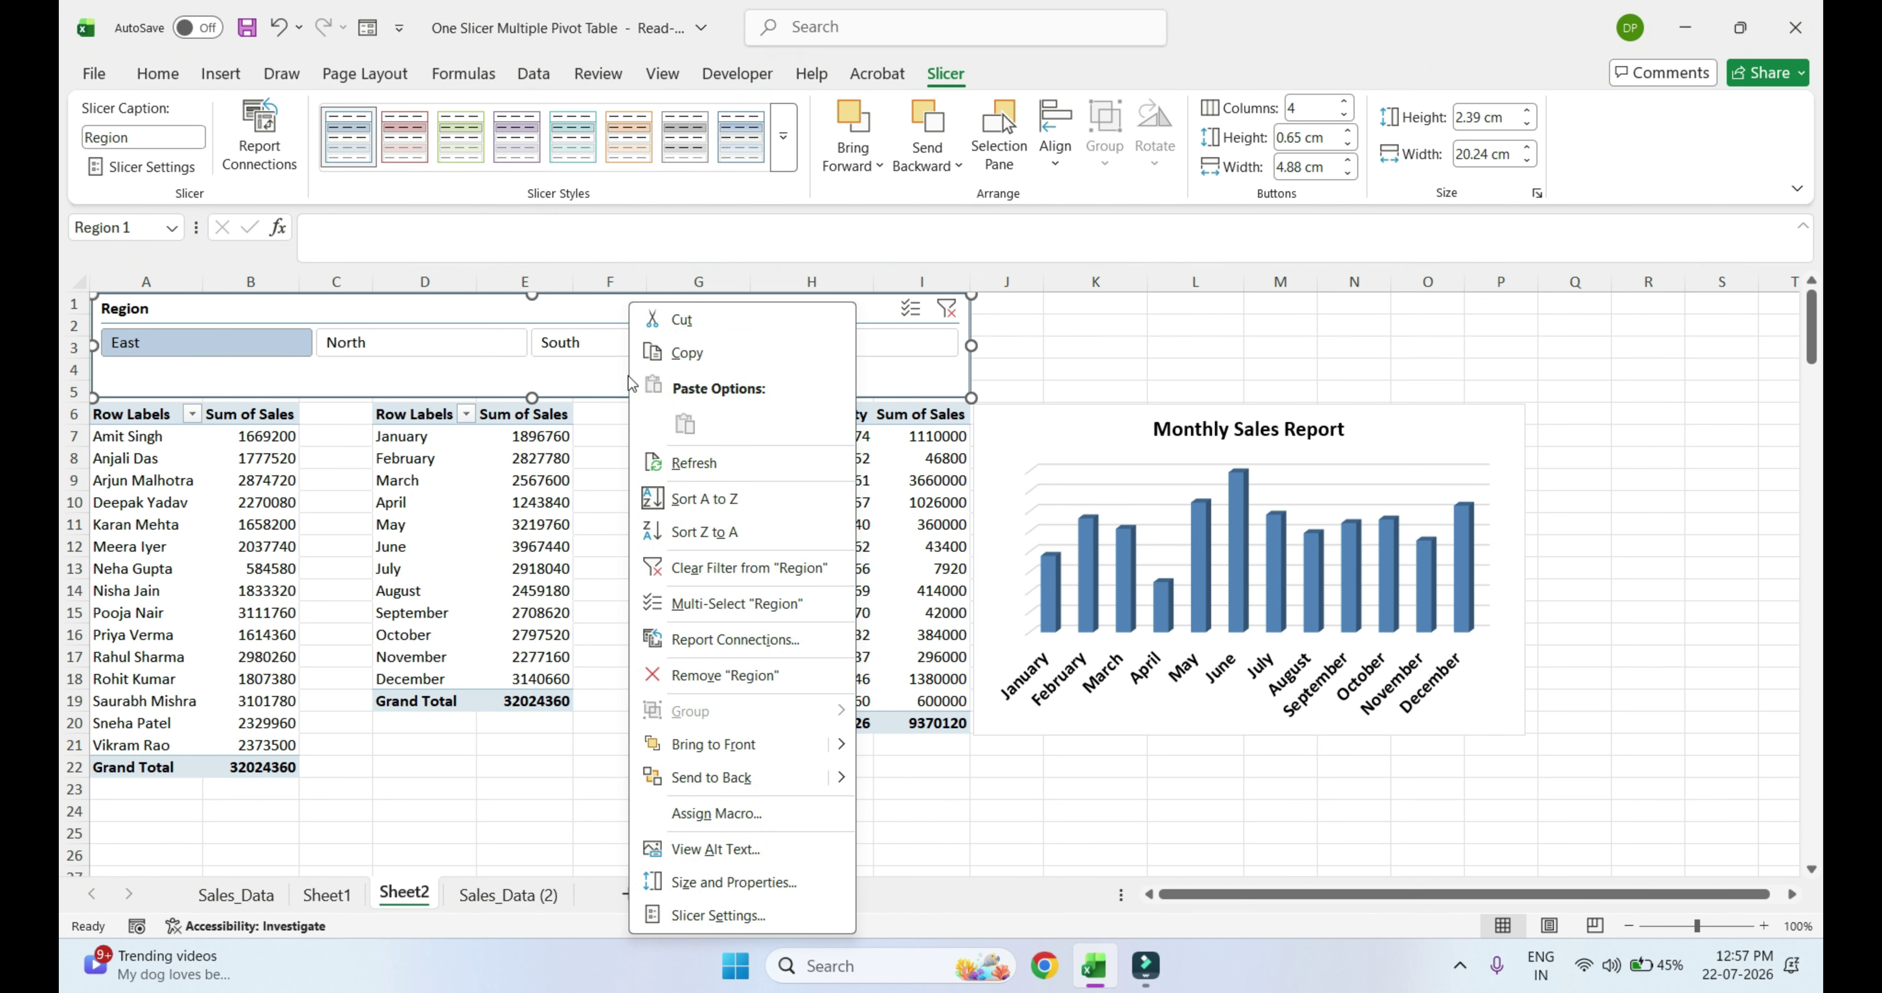
left_click(791, 652)
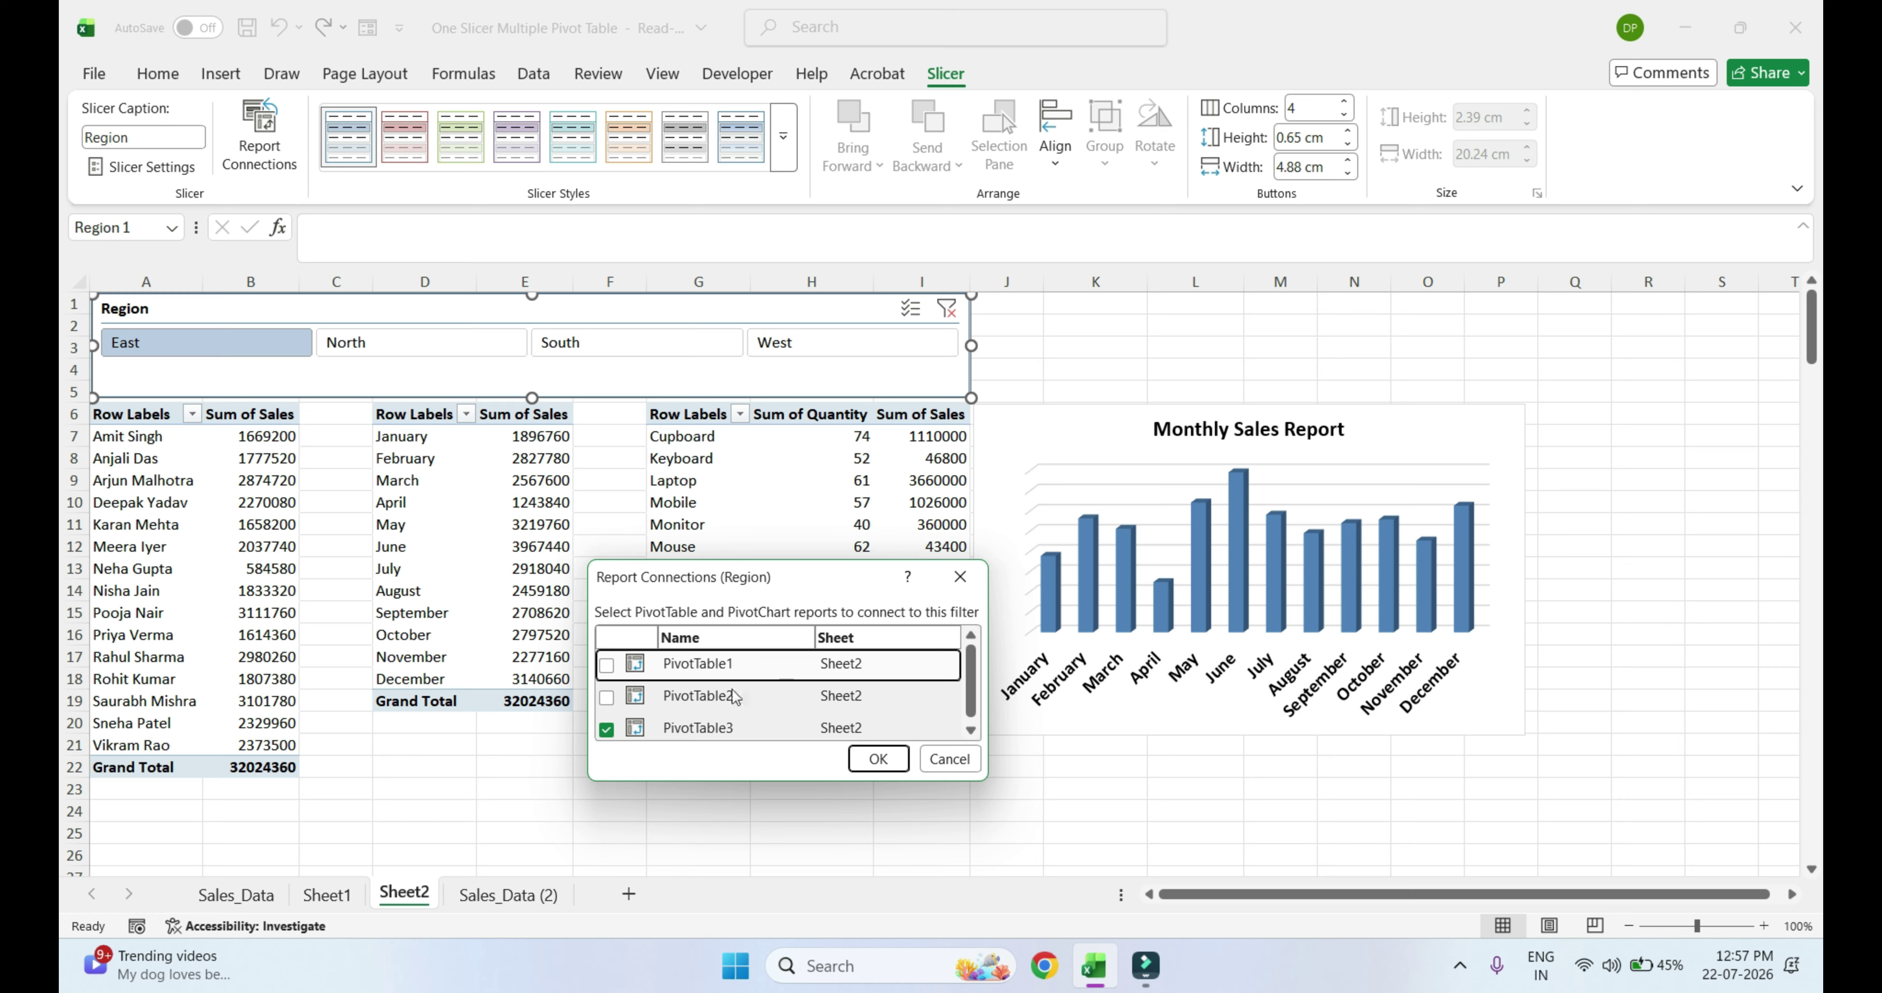
left_click(607, 664)
left_click(606, 696)
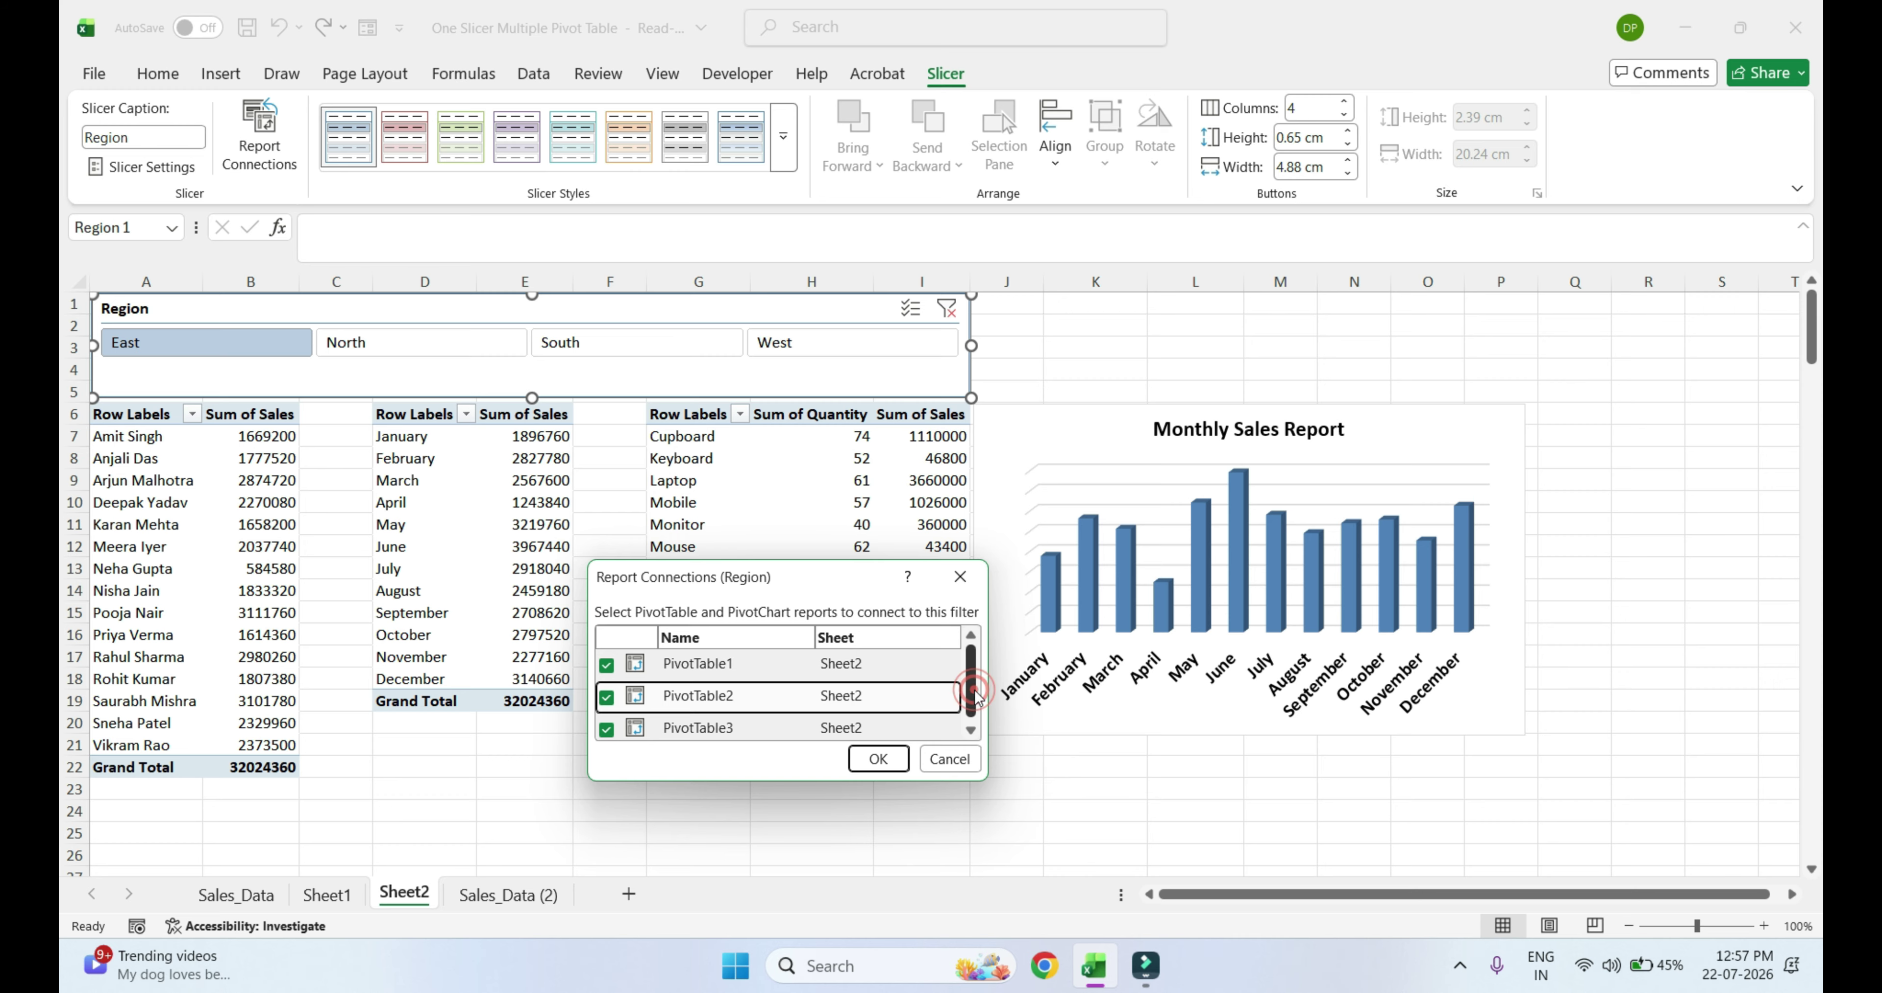
left_click_drag(972, 697, 972, 730)
left_click(875, 767)
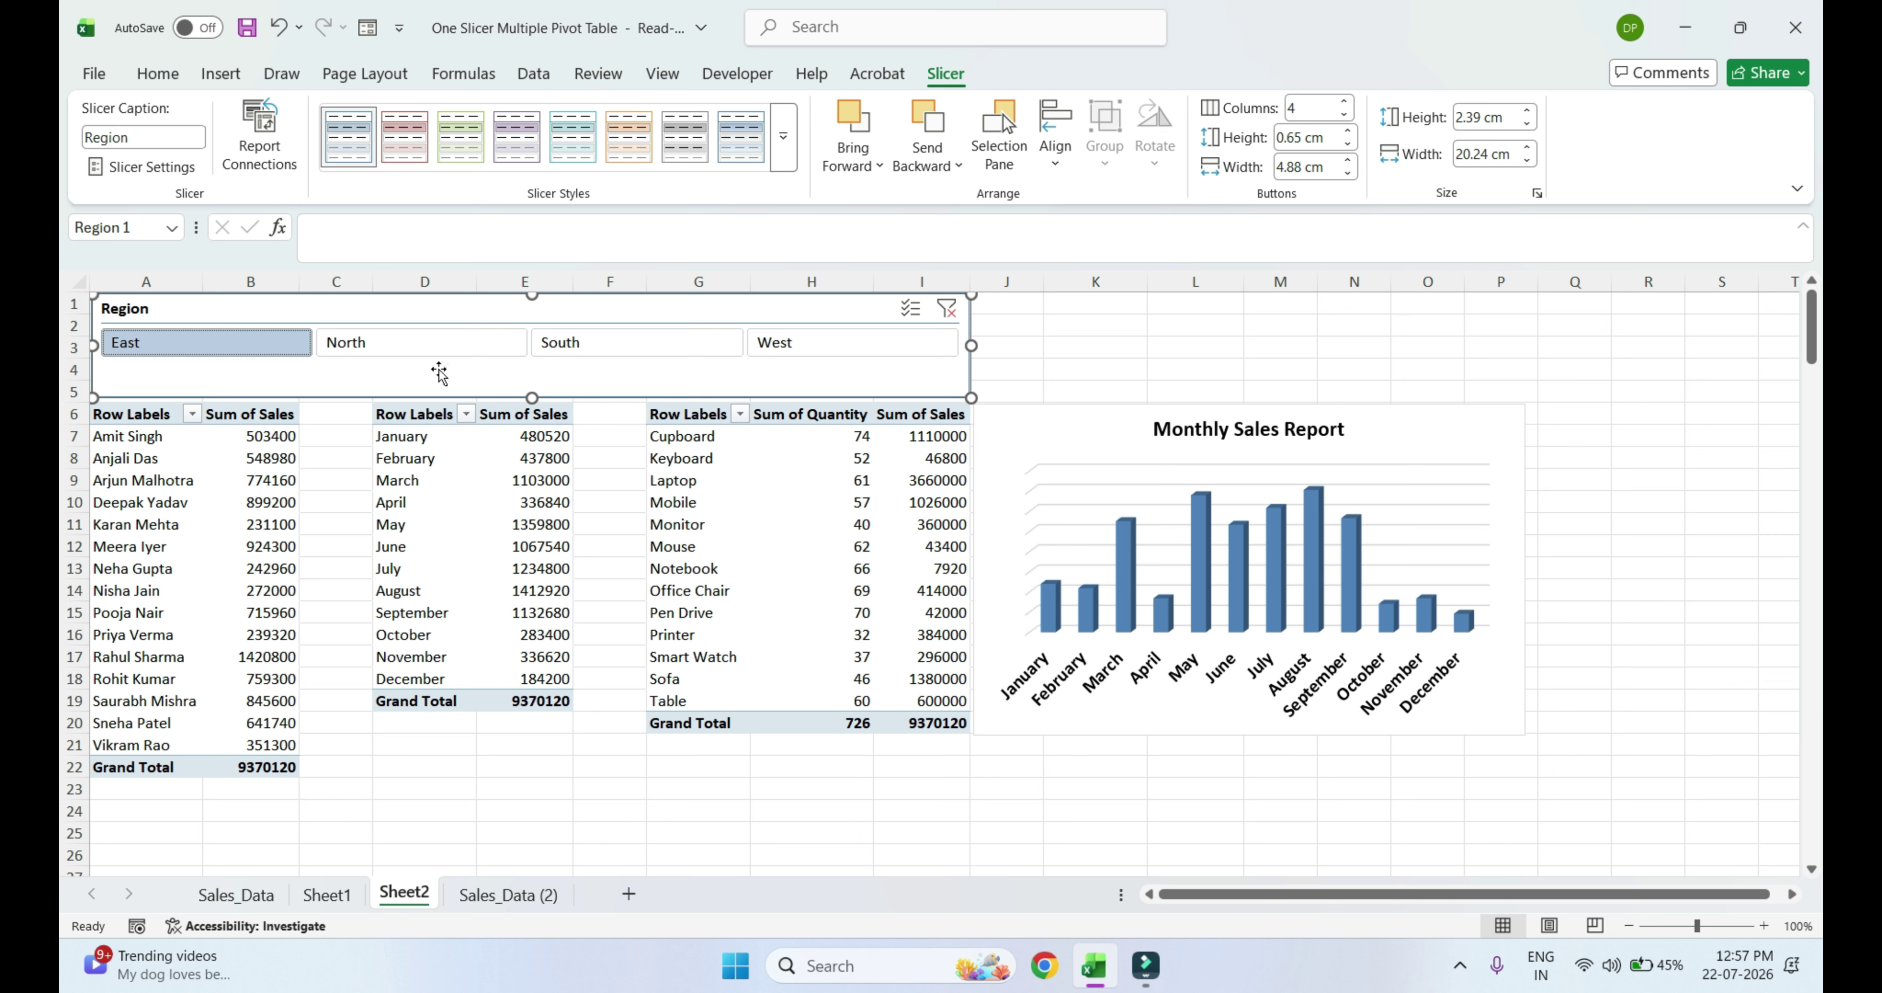
Check the connected tables and chart by filtering by North, South and West in turn, and clear the Region filter
left_click(400, 358)
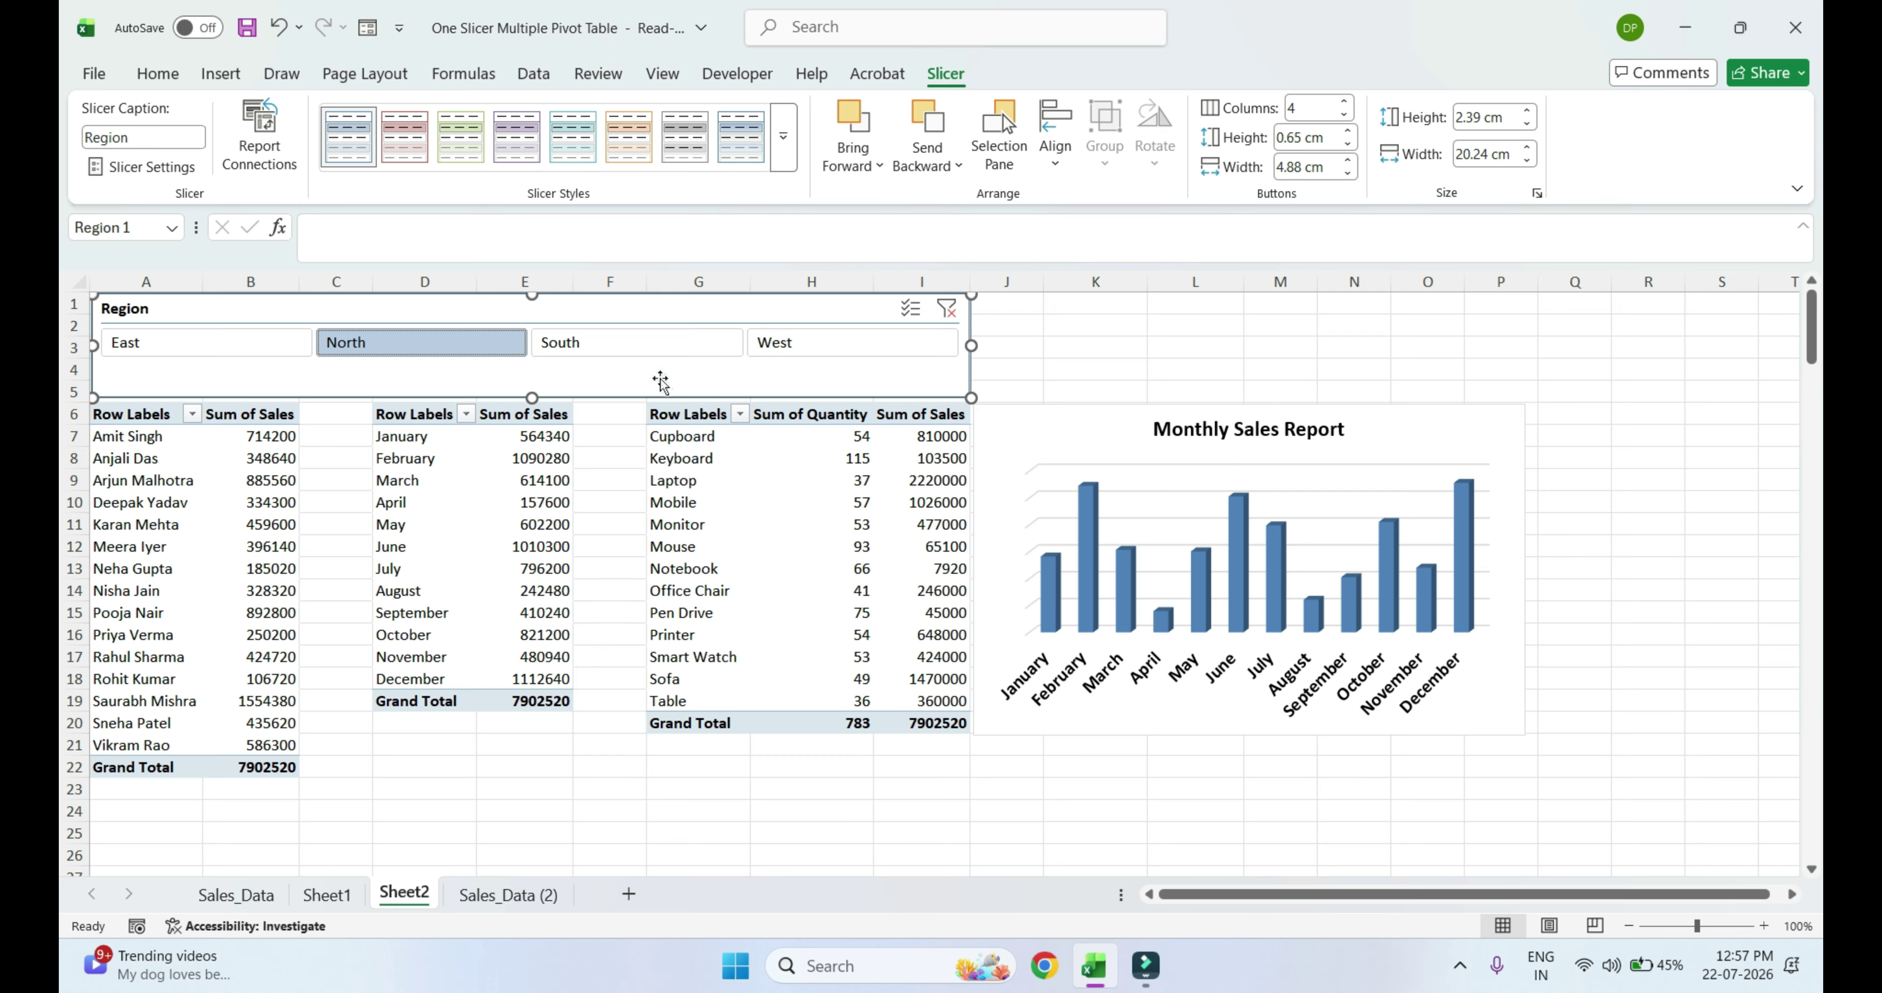
left_click(603, 343)
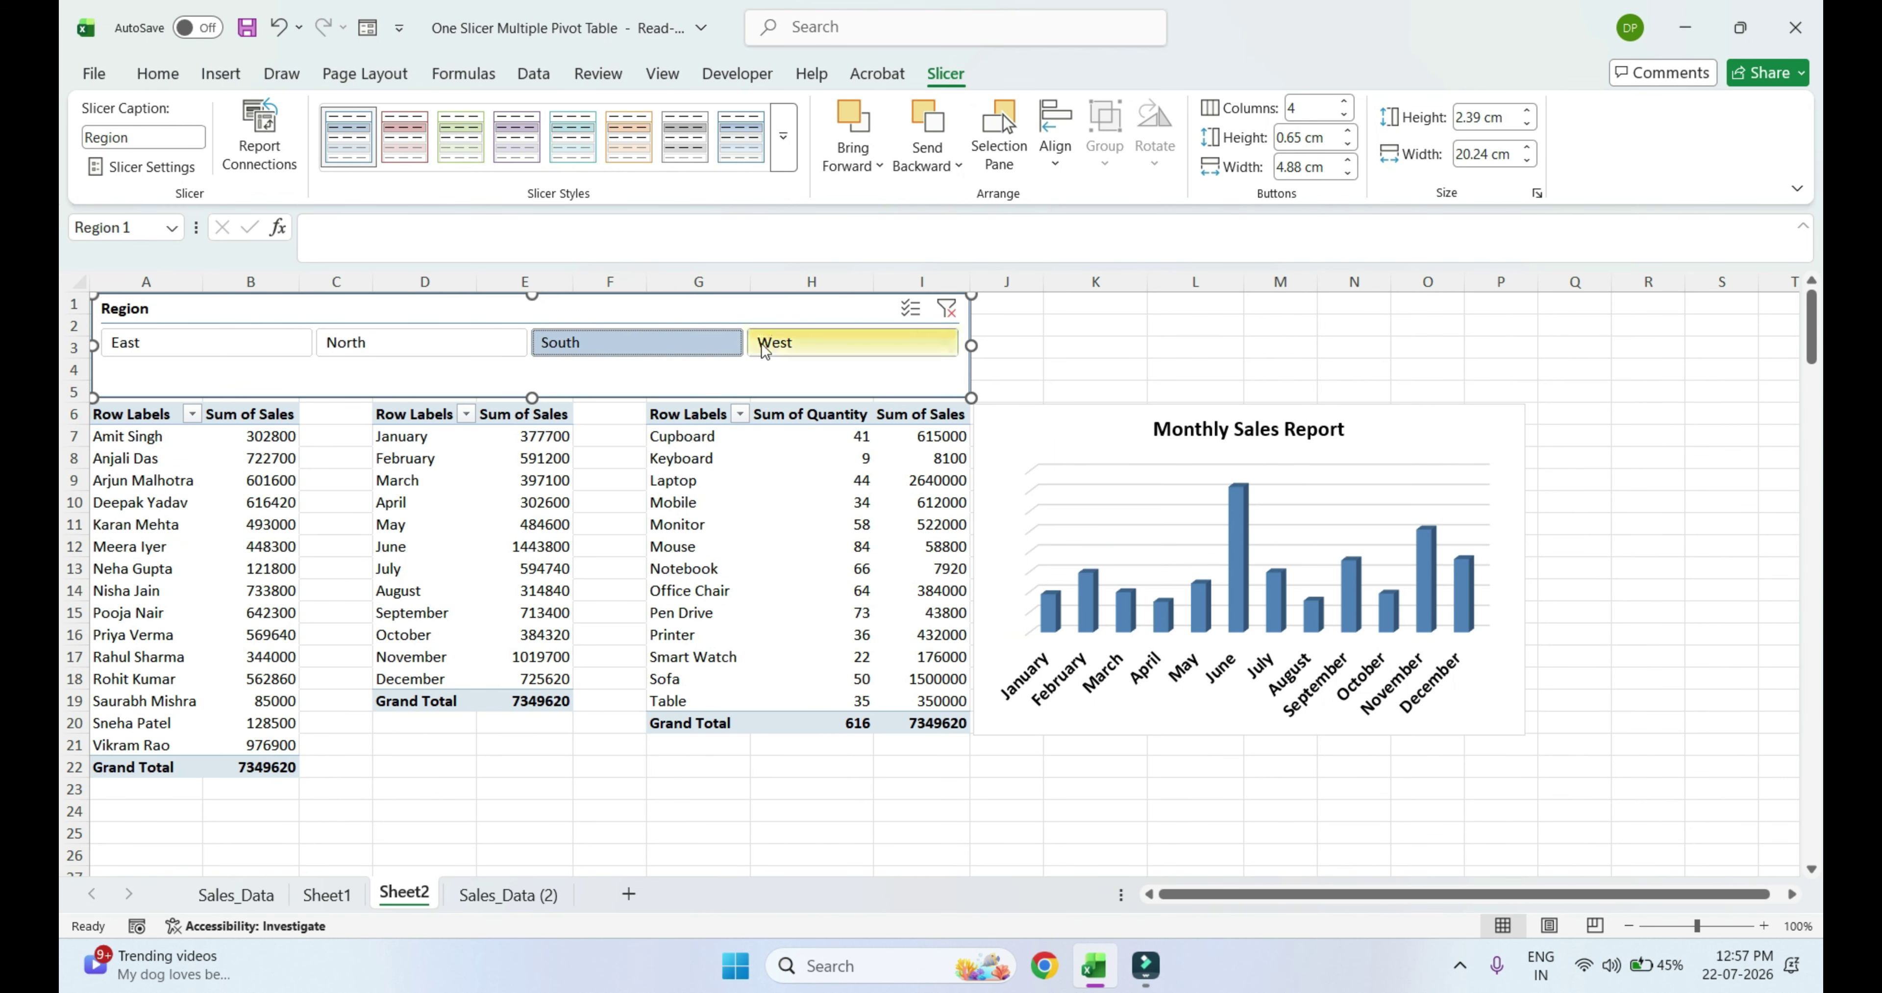
left_click(789, 347)
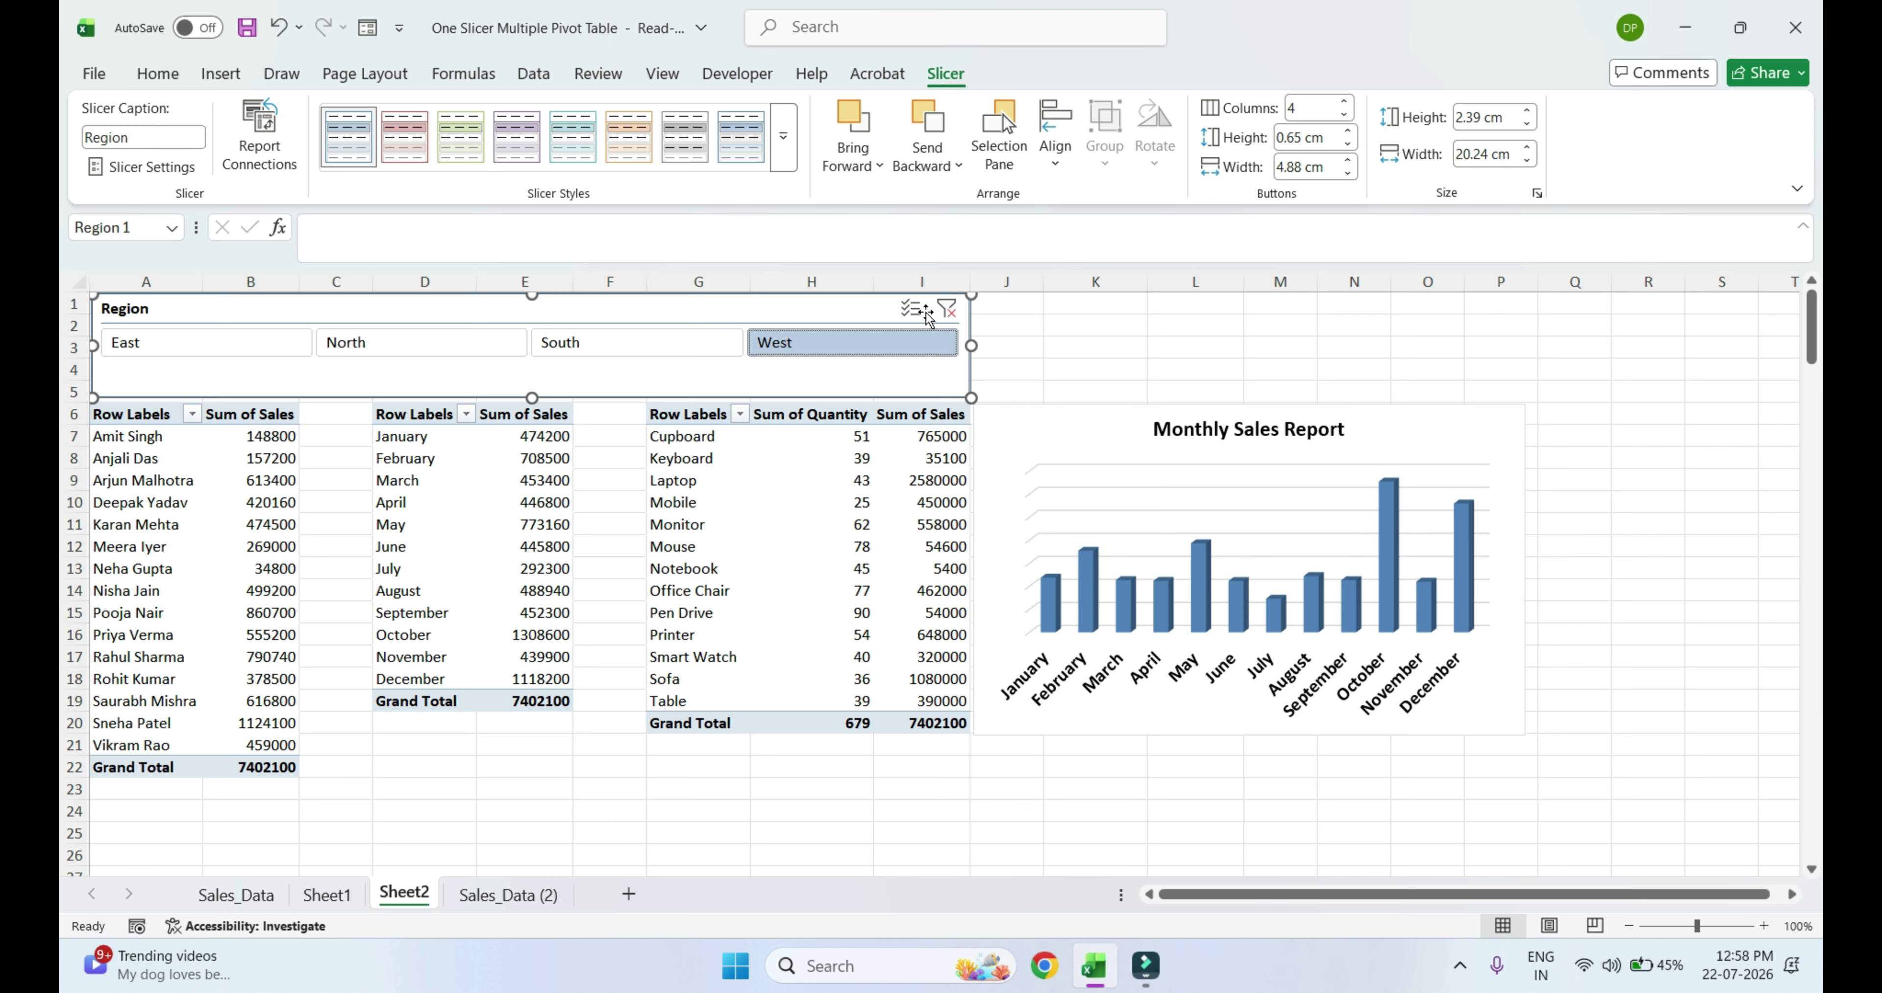
left_click(947, 308)
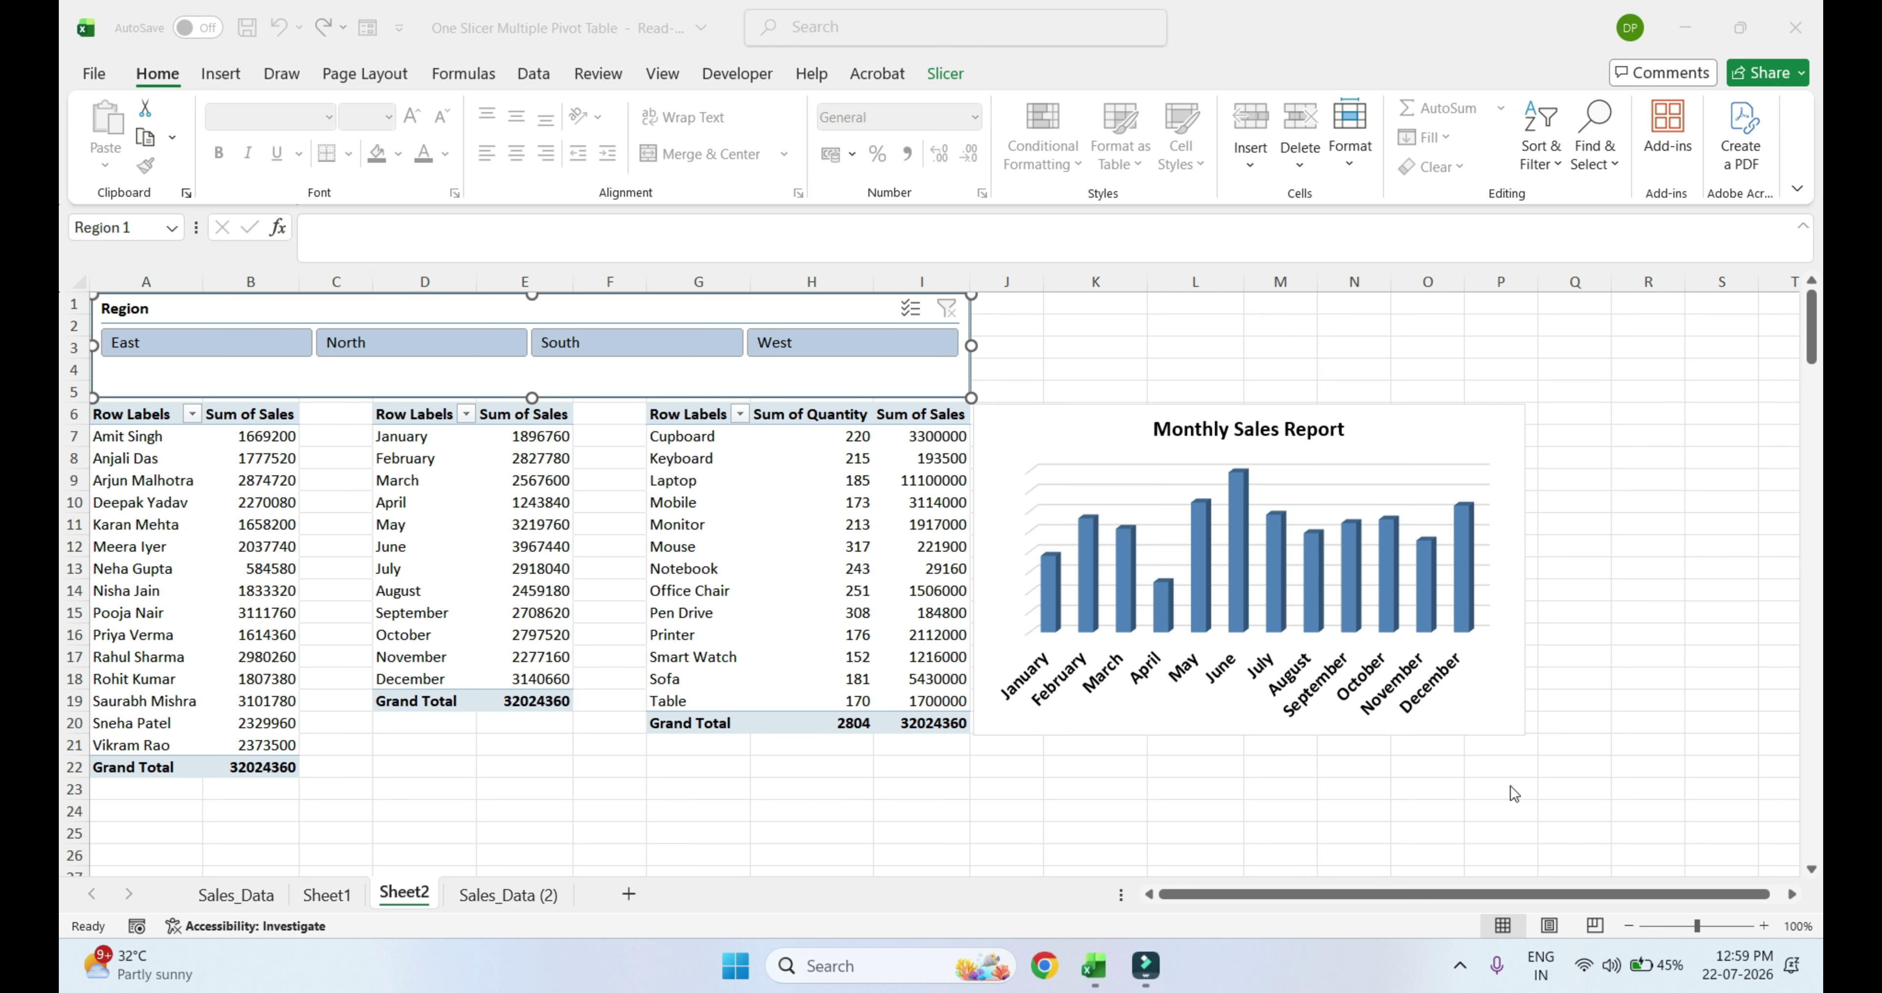
Rename the row label header of the first PivotTable in cell A6 as "Sales Person"
left_click(1766, 925)
left_click(1766, 925)
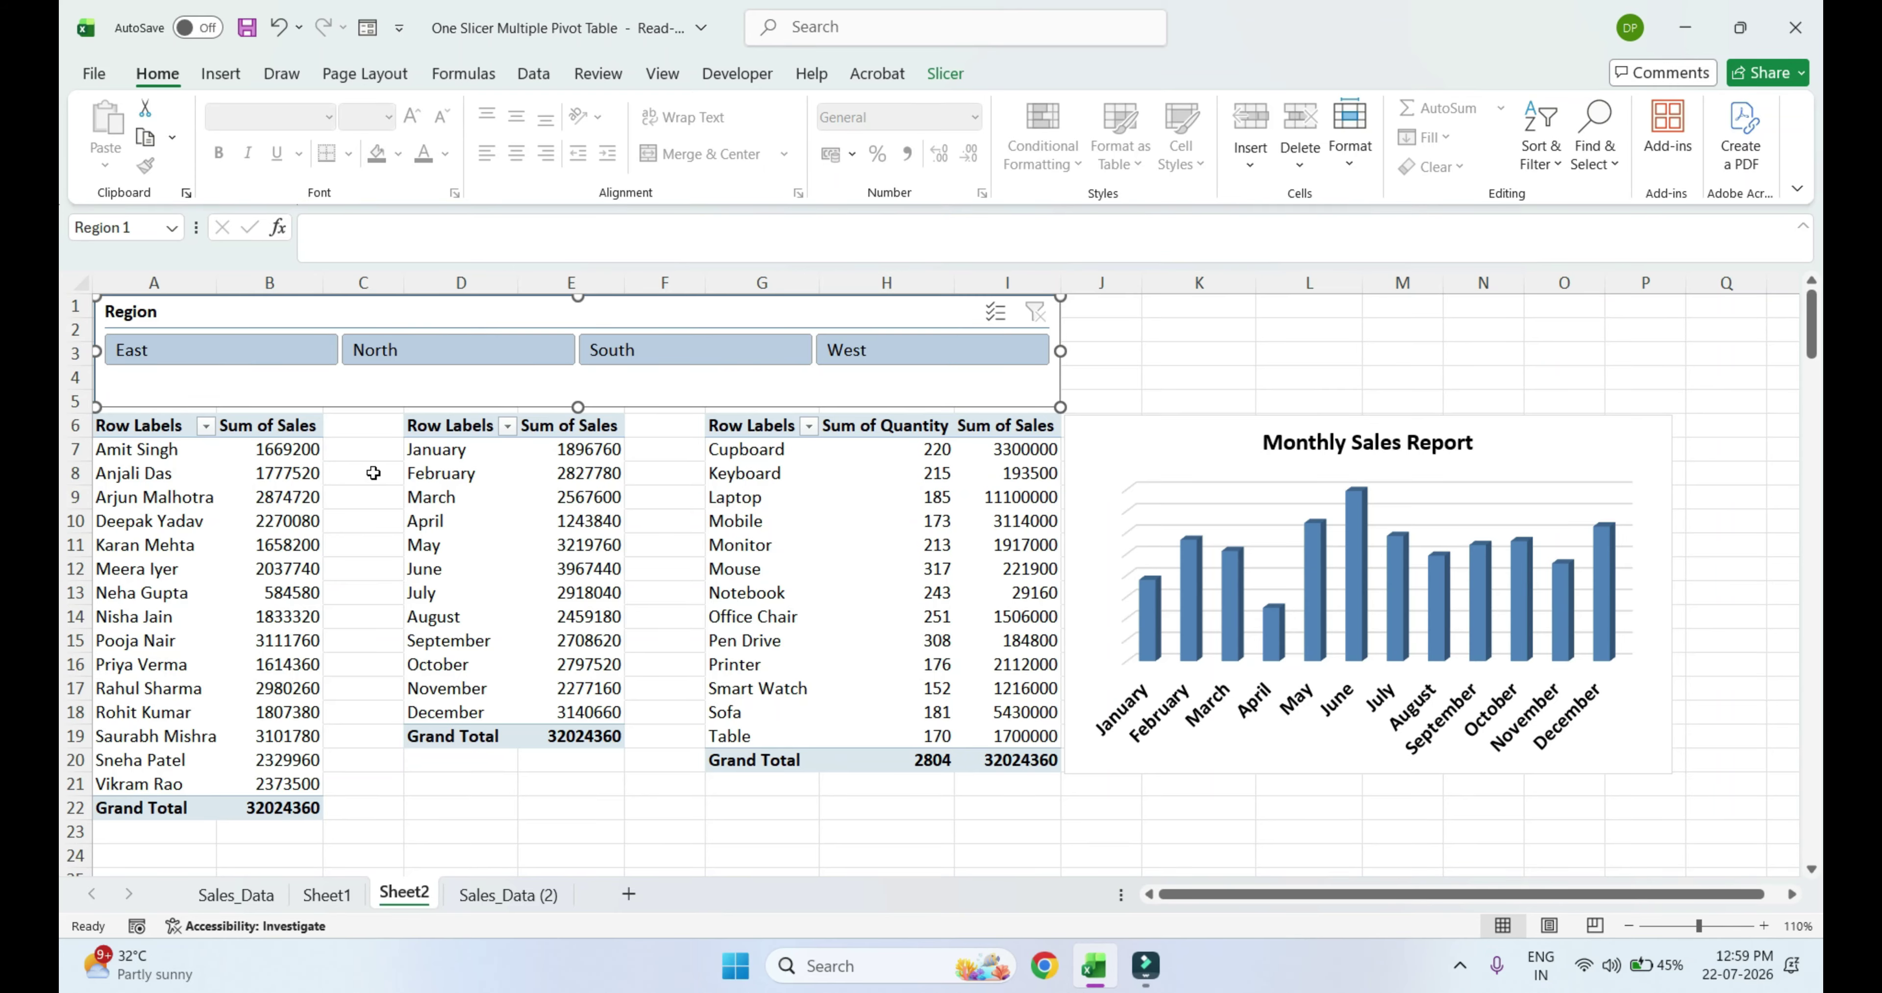
left_click(135, 428)
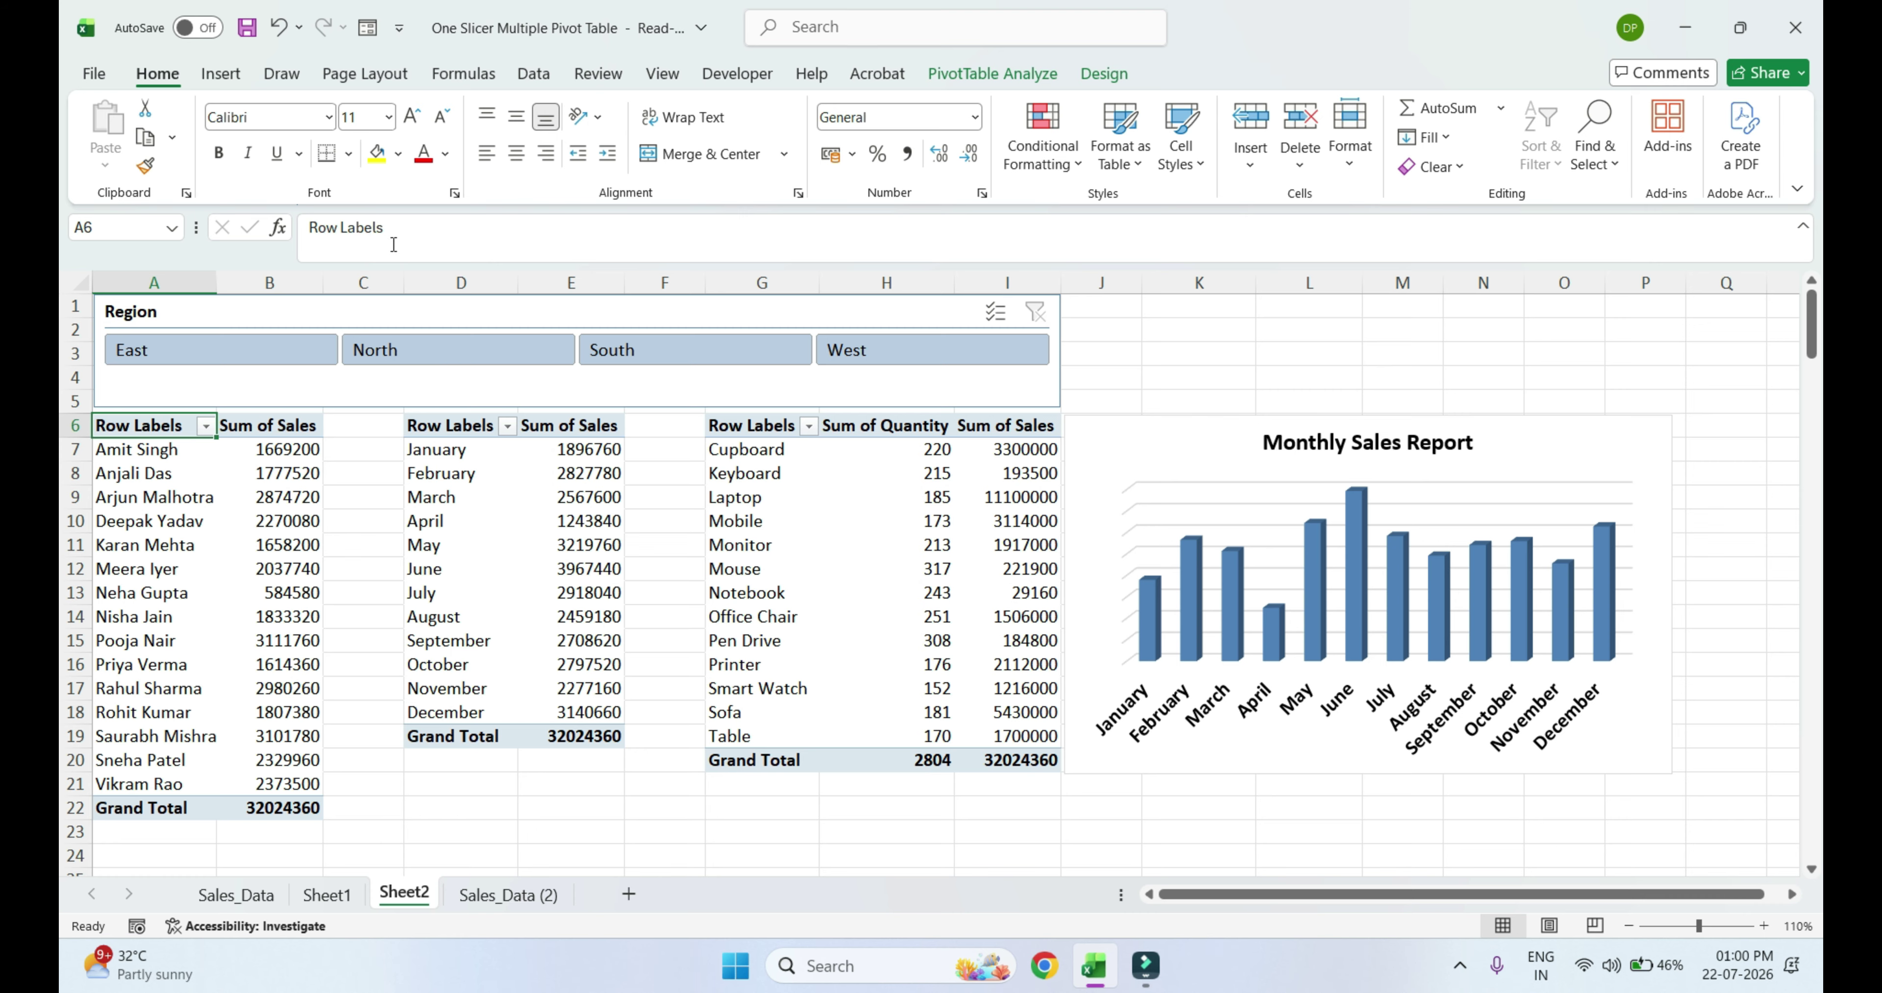
left_click(410, 230)
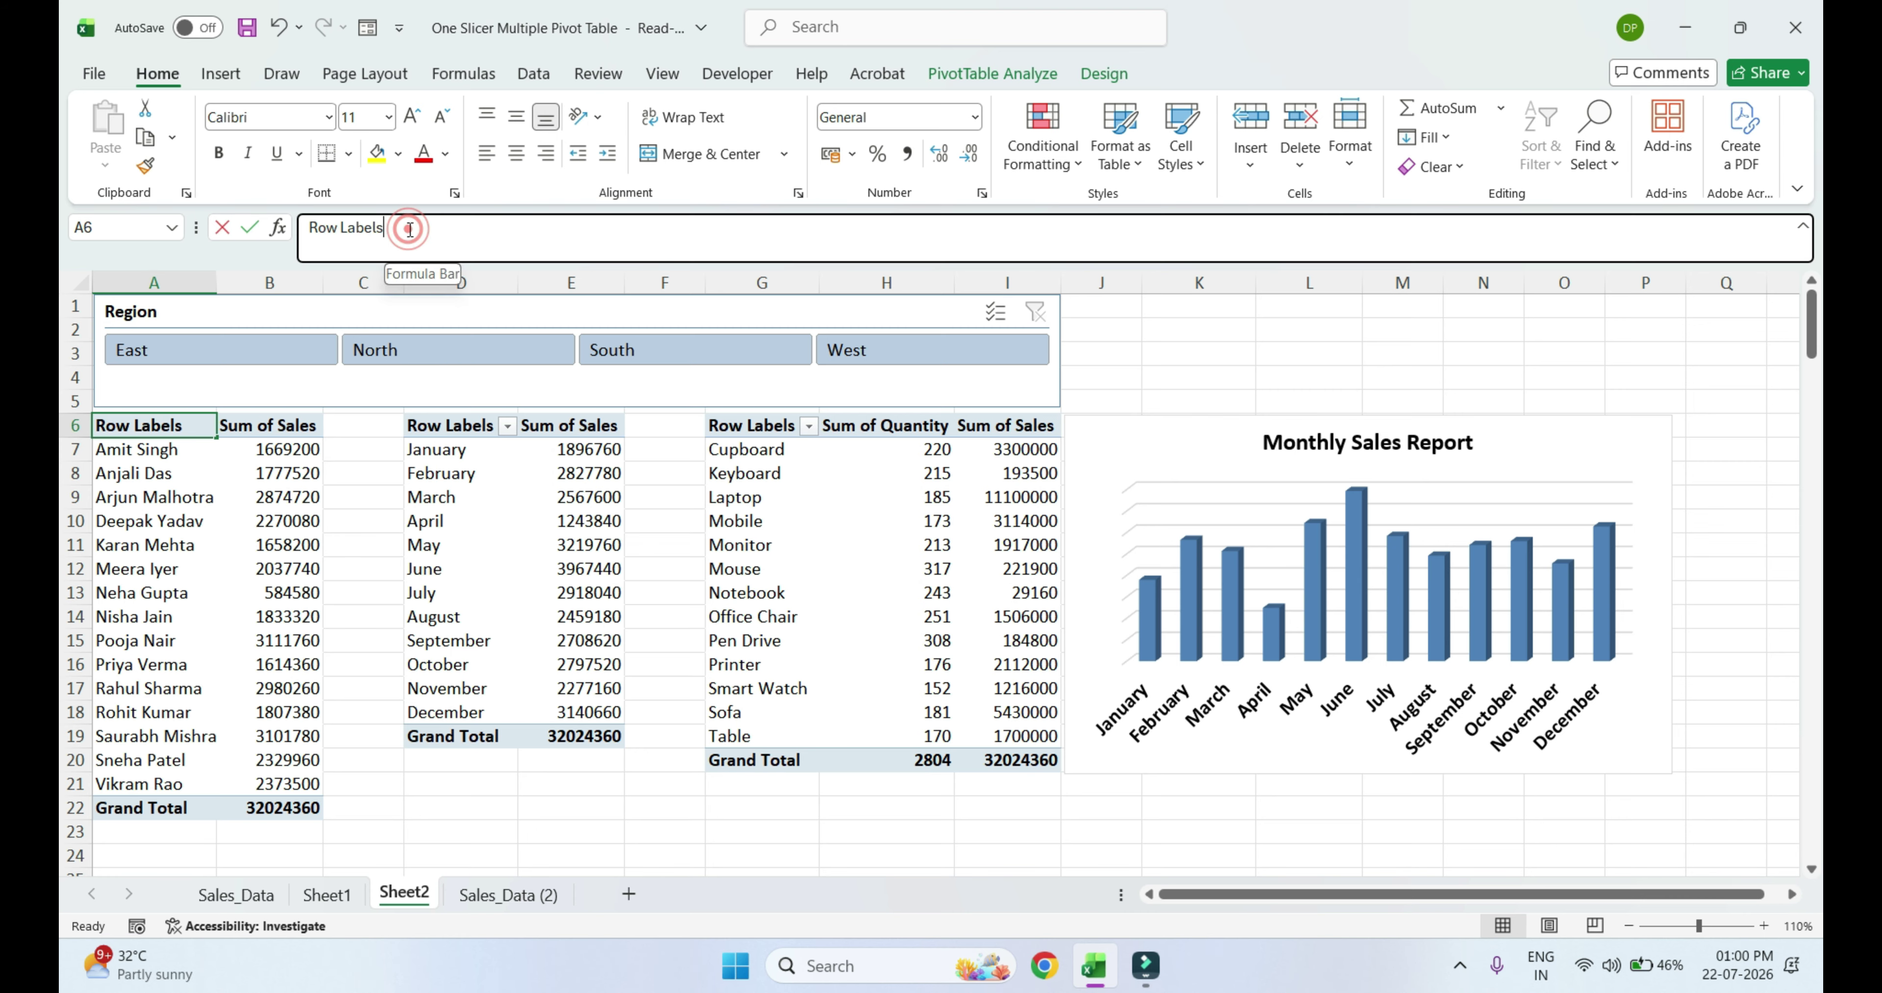
key("BackSpace")
key("BackSpace")
key("BackSpace")
key("BackSpace")
key("BackSpace")
key("BackSpace")
key("BackSpace")
key("BackSpace")
key("BackSpace")
key("BackSpace")
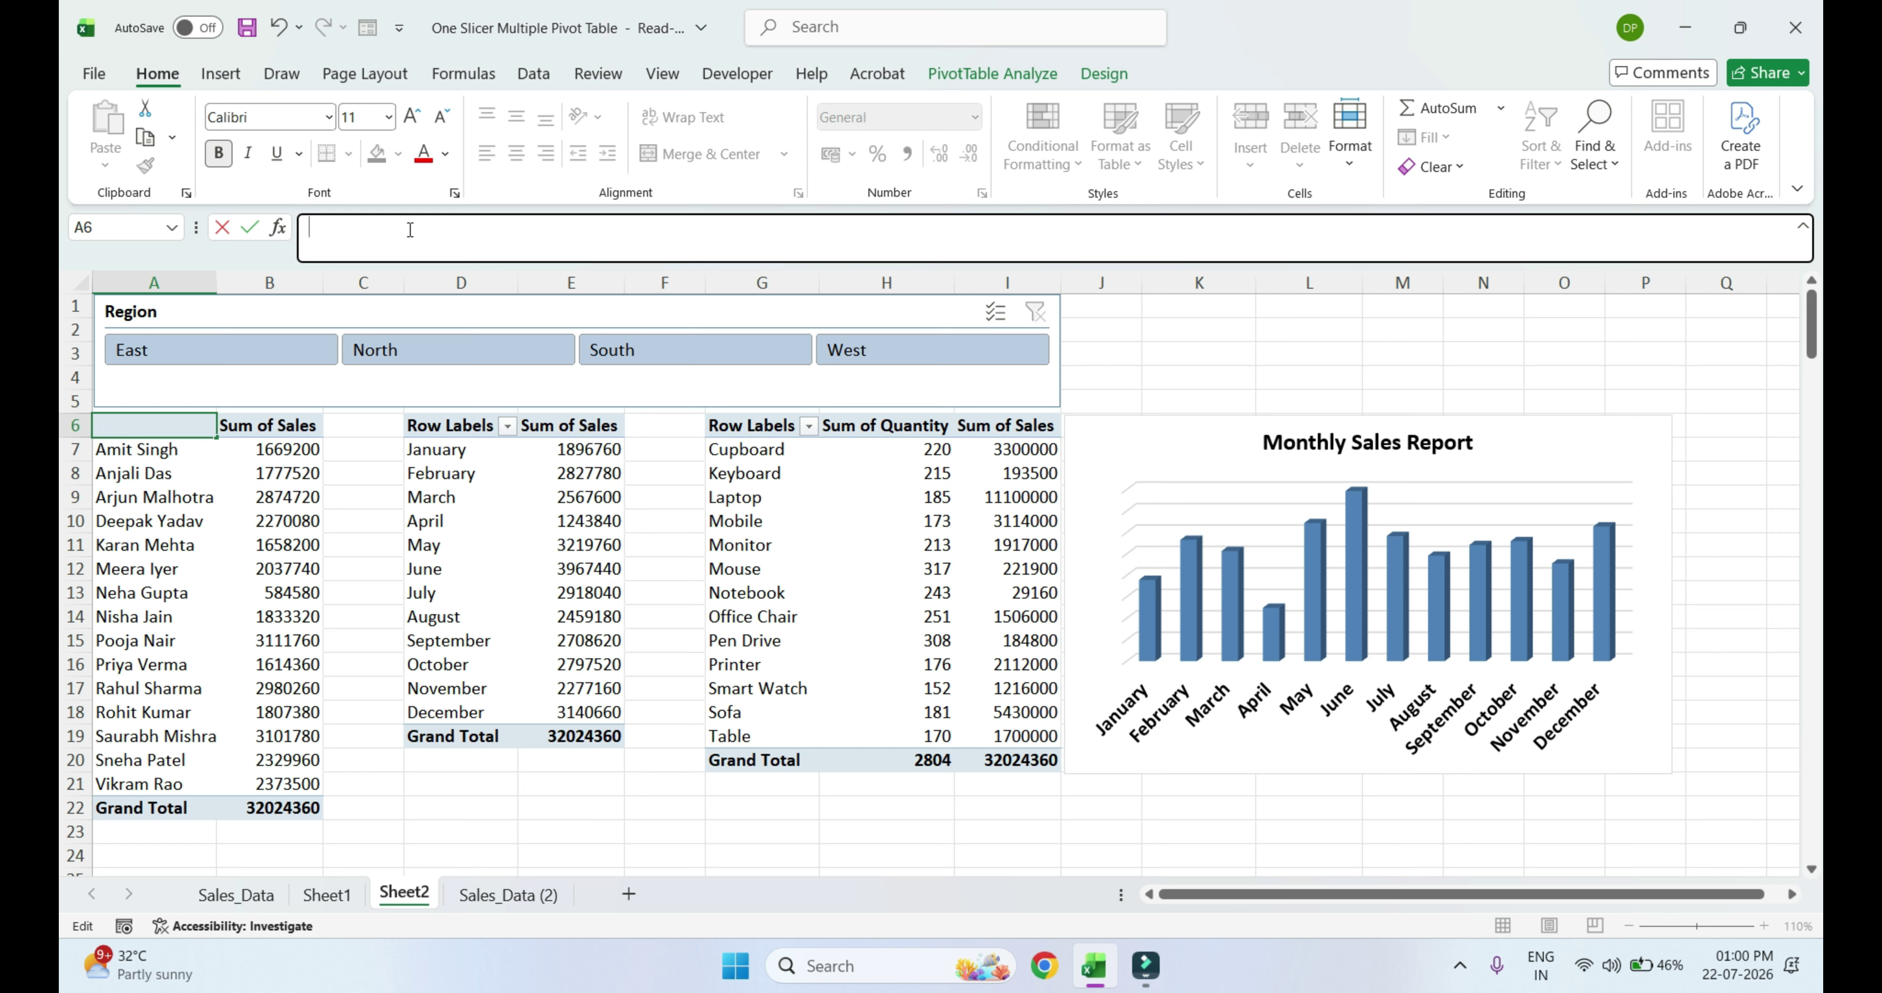
type("Sa")
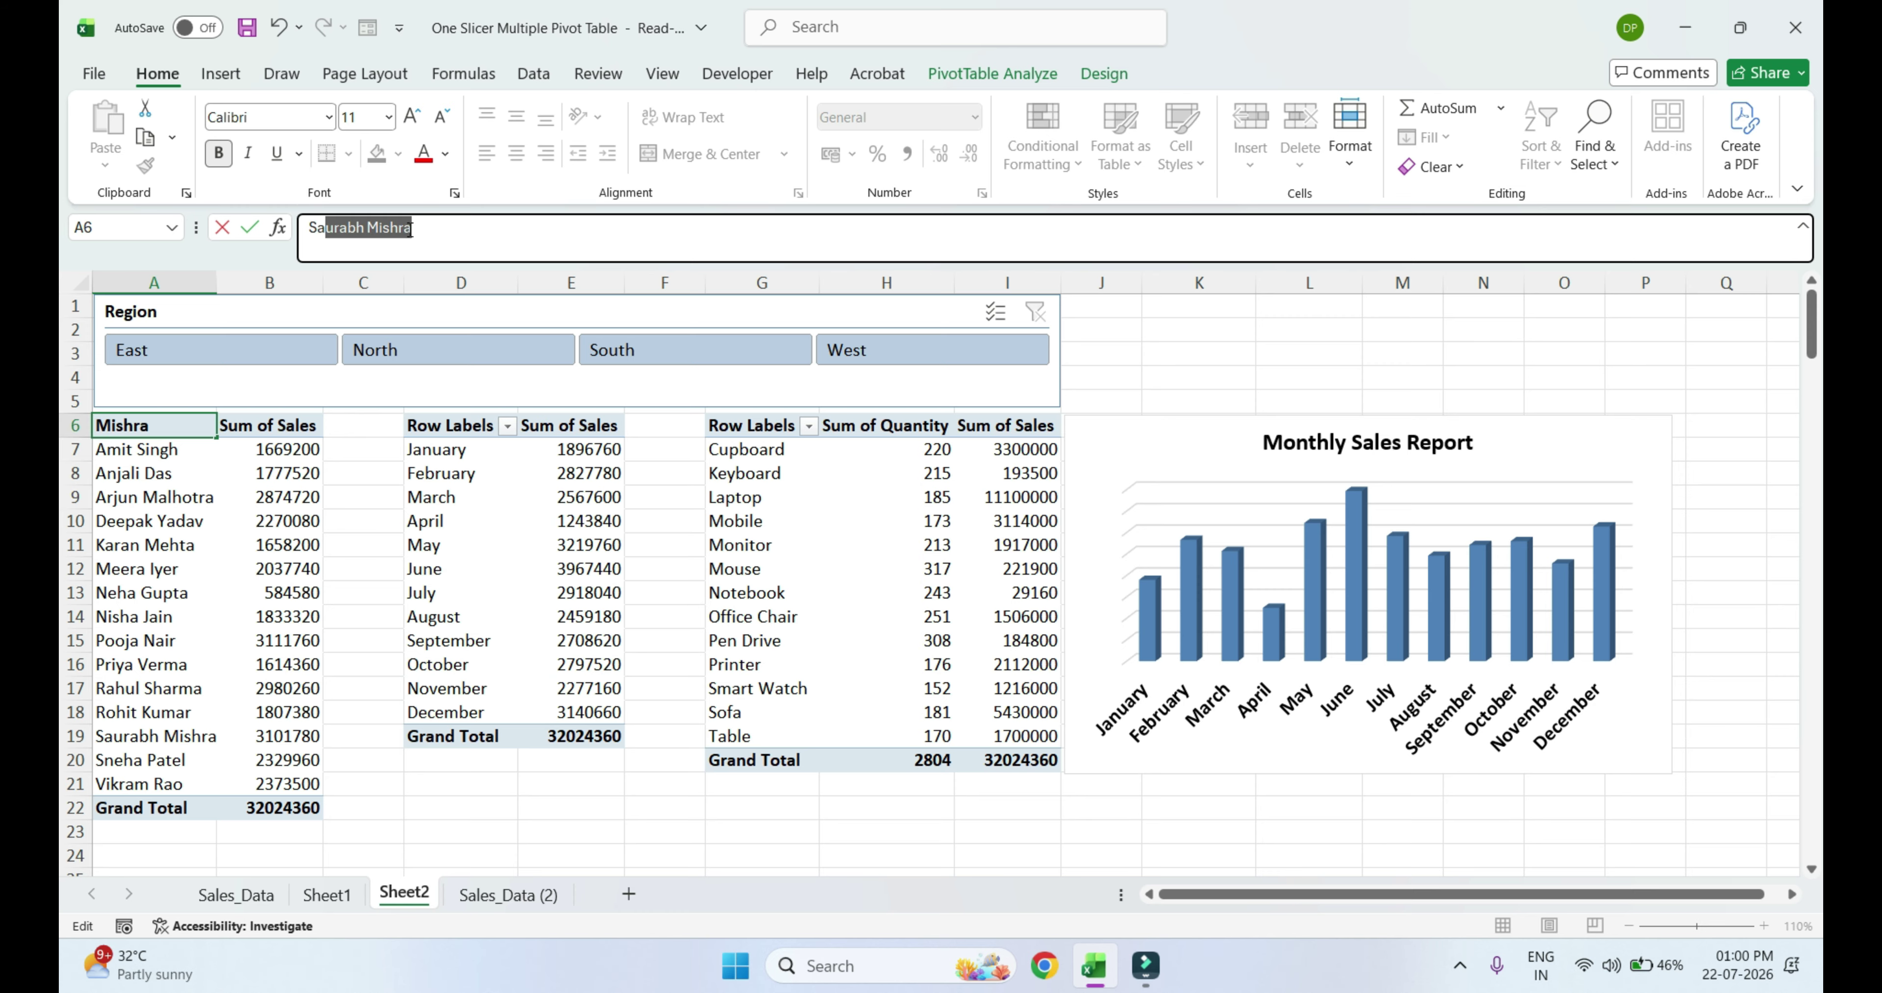
type("les P")
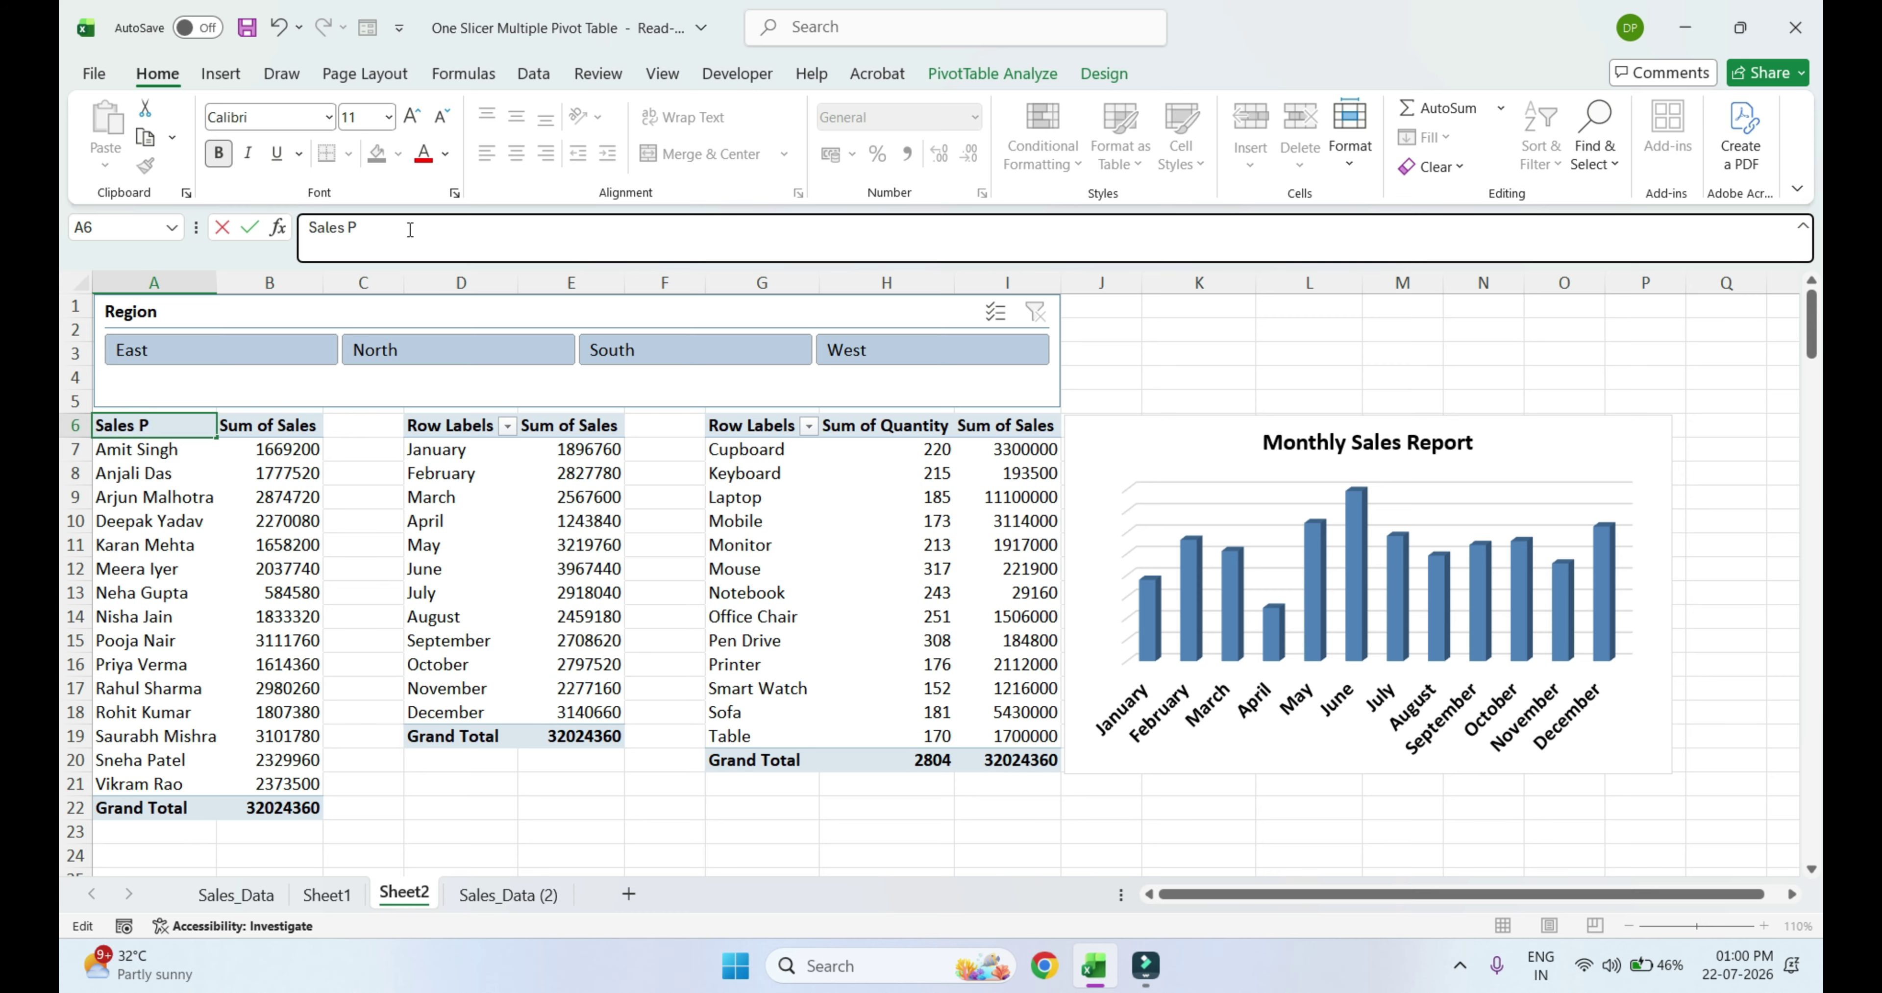
type("erson")
key("Return")
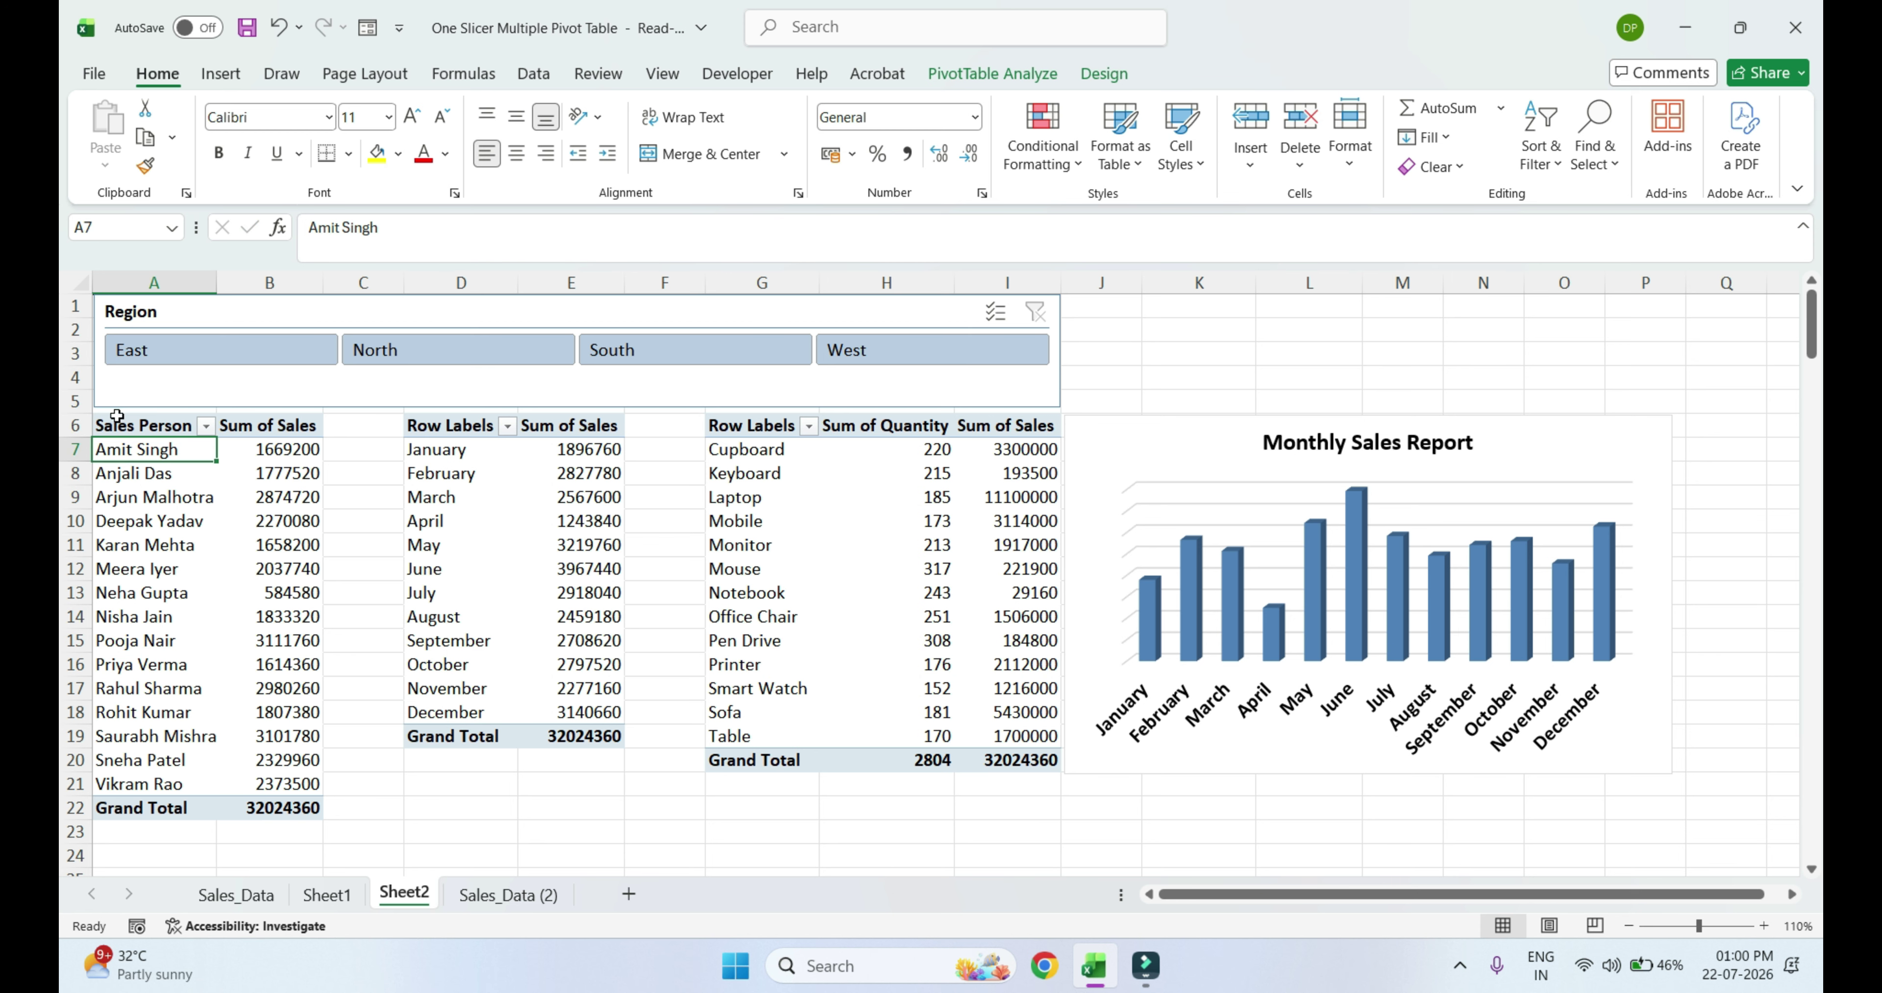
Rename the first PivotTable's sales column header in cell B6 as "Total Sales"
left_click(264, 427)
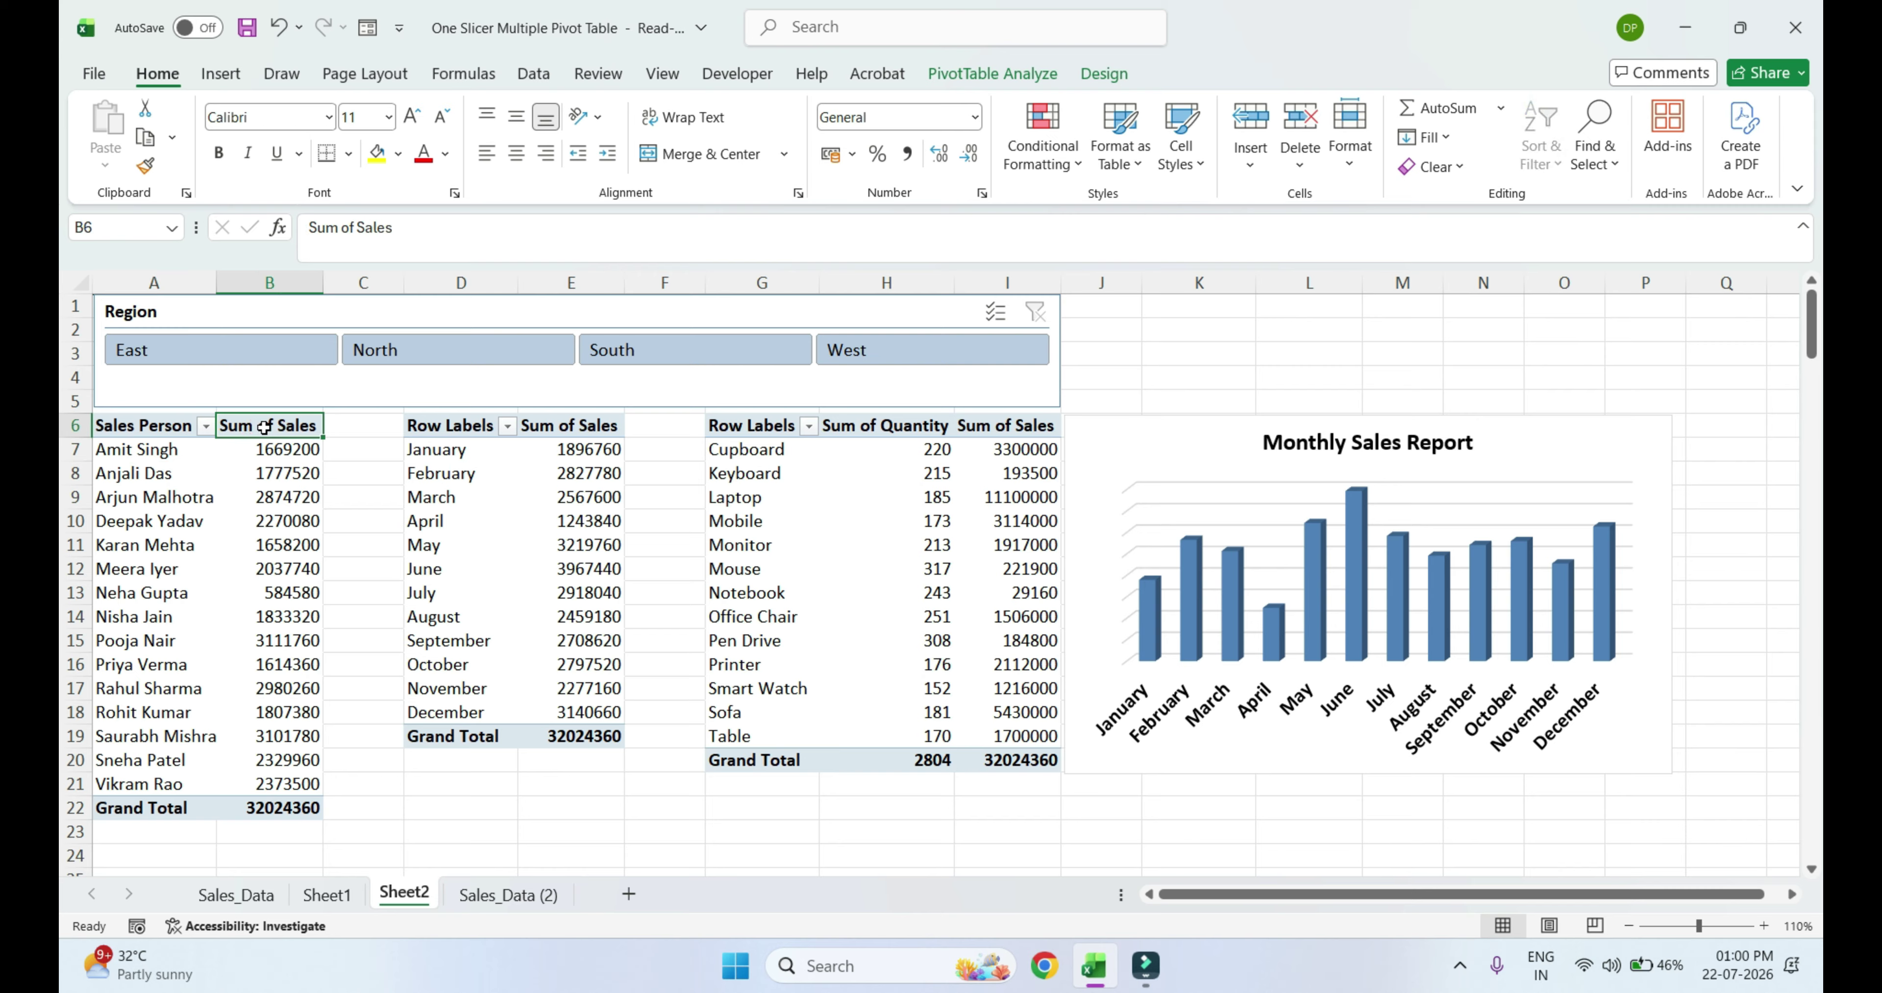
type("R")
key("BackSpace")
type("T")
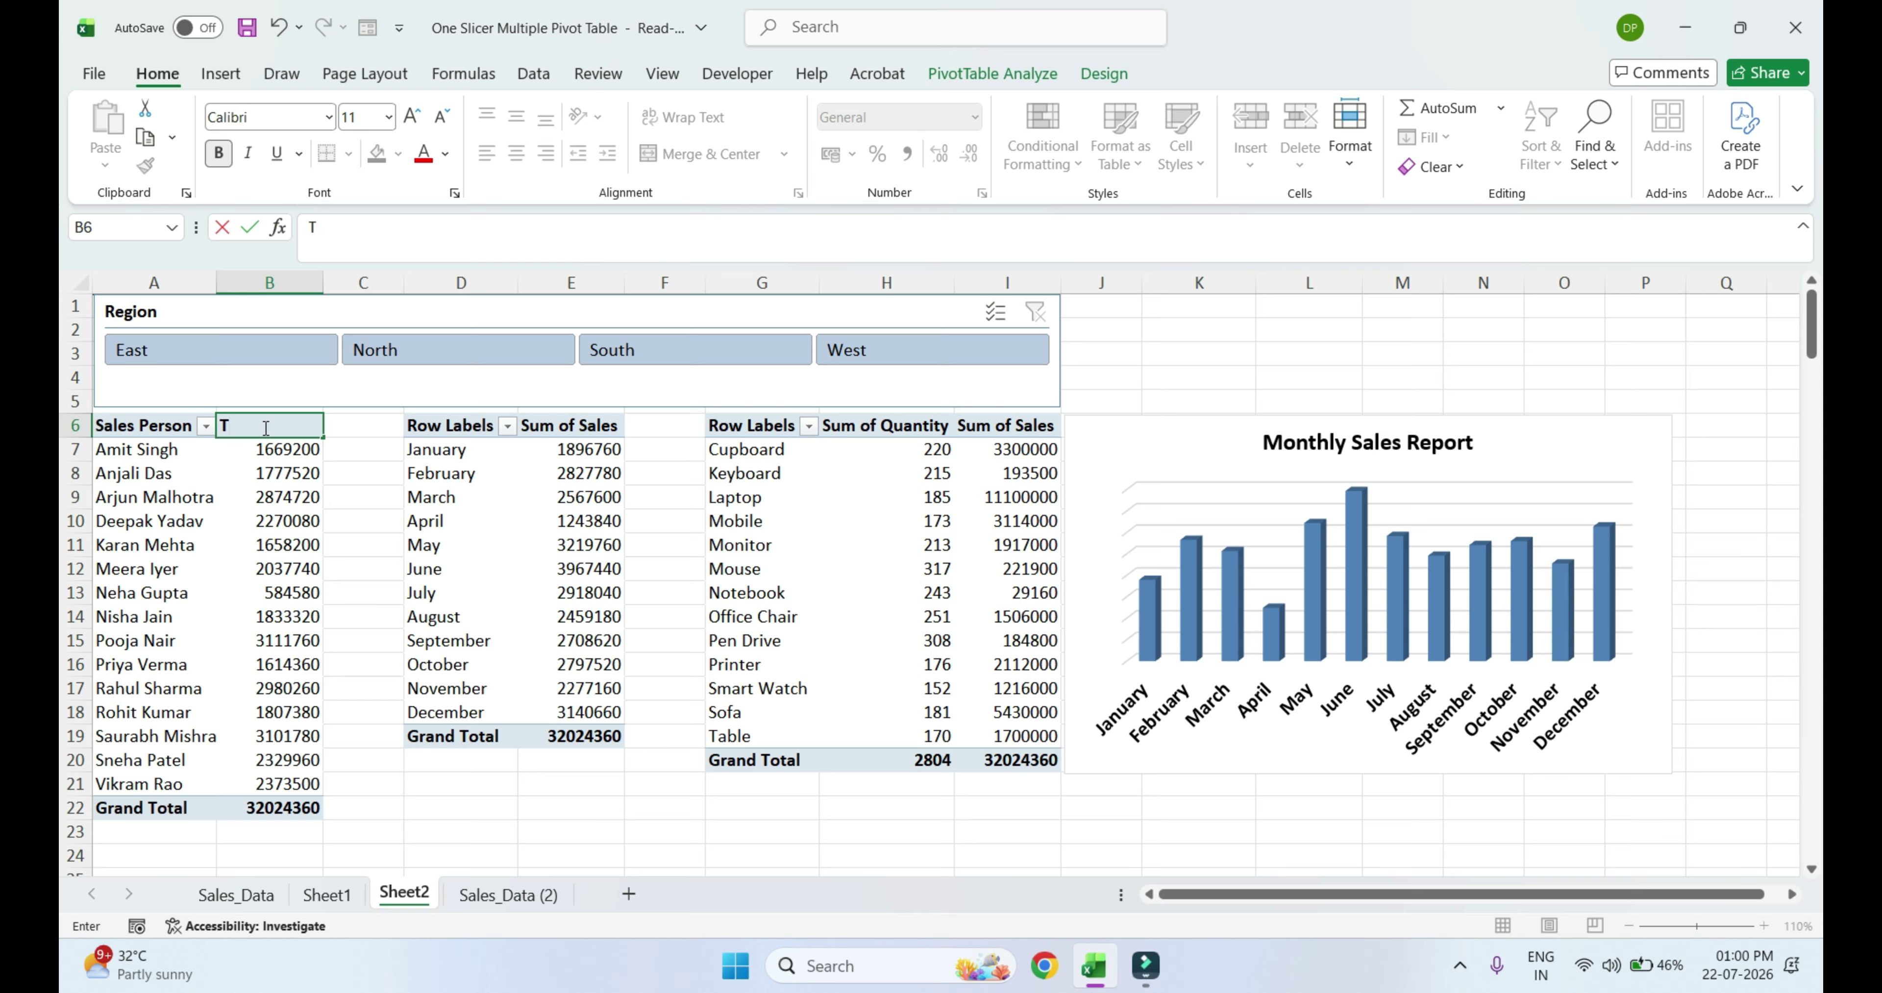
type("otal Sales")
Rename the second PivotTable's headers in D6 and E6 as "Month" and "Total Sales"
left_click(433, 429)
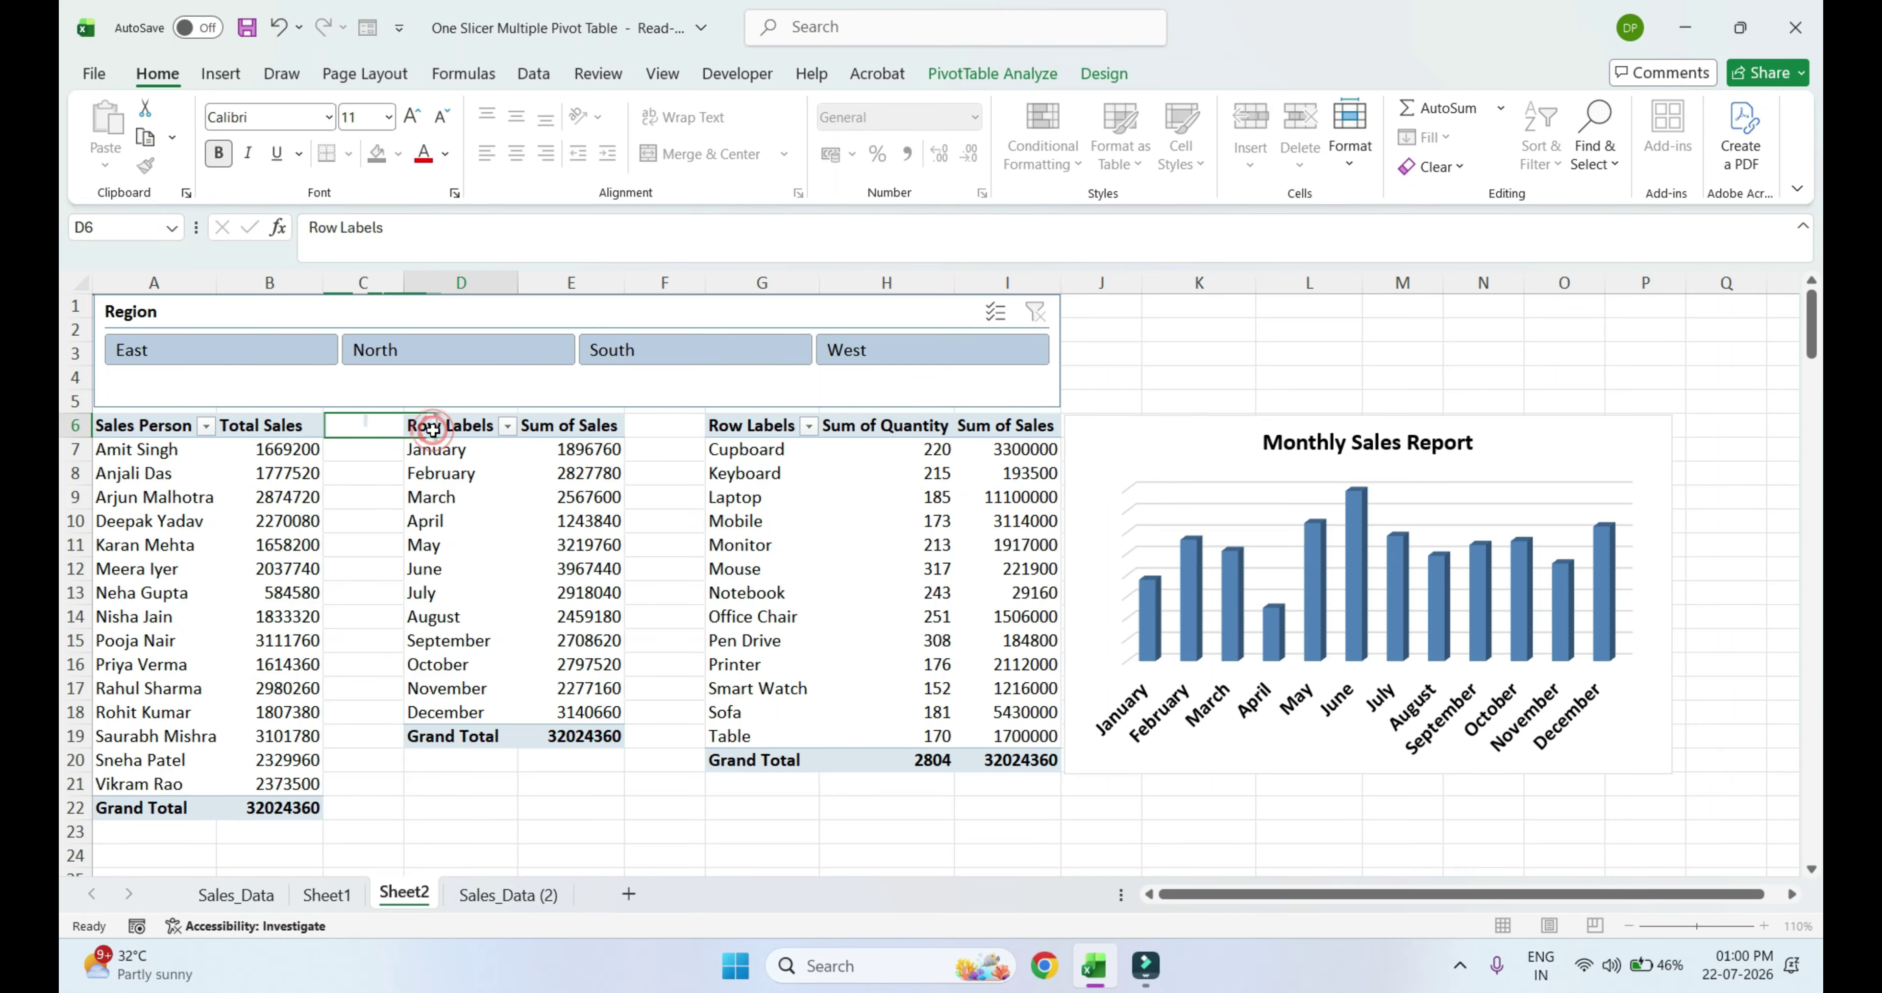
type("M")
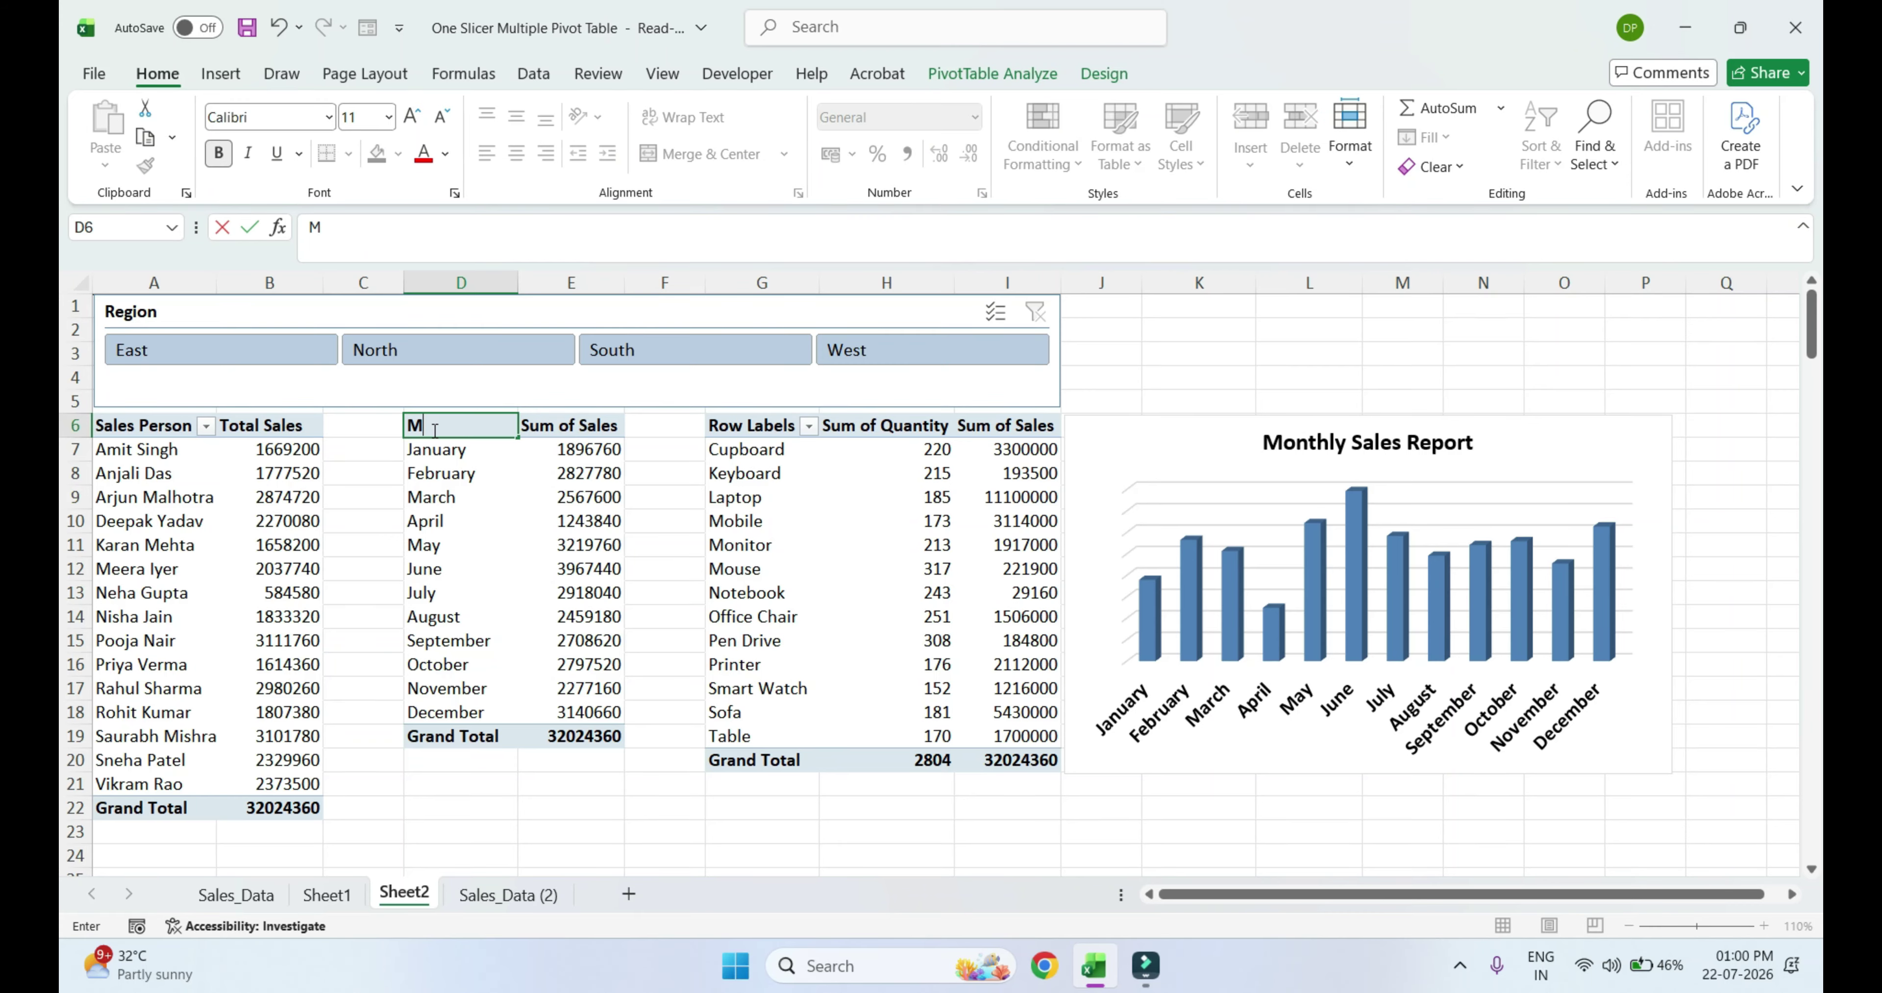
type("onth")
left_click(588, 435)
type("T")
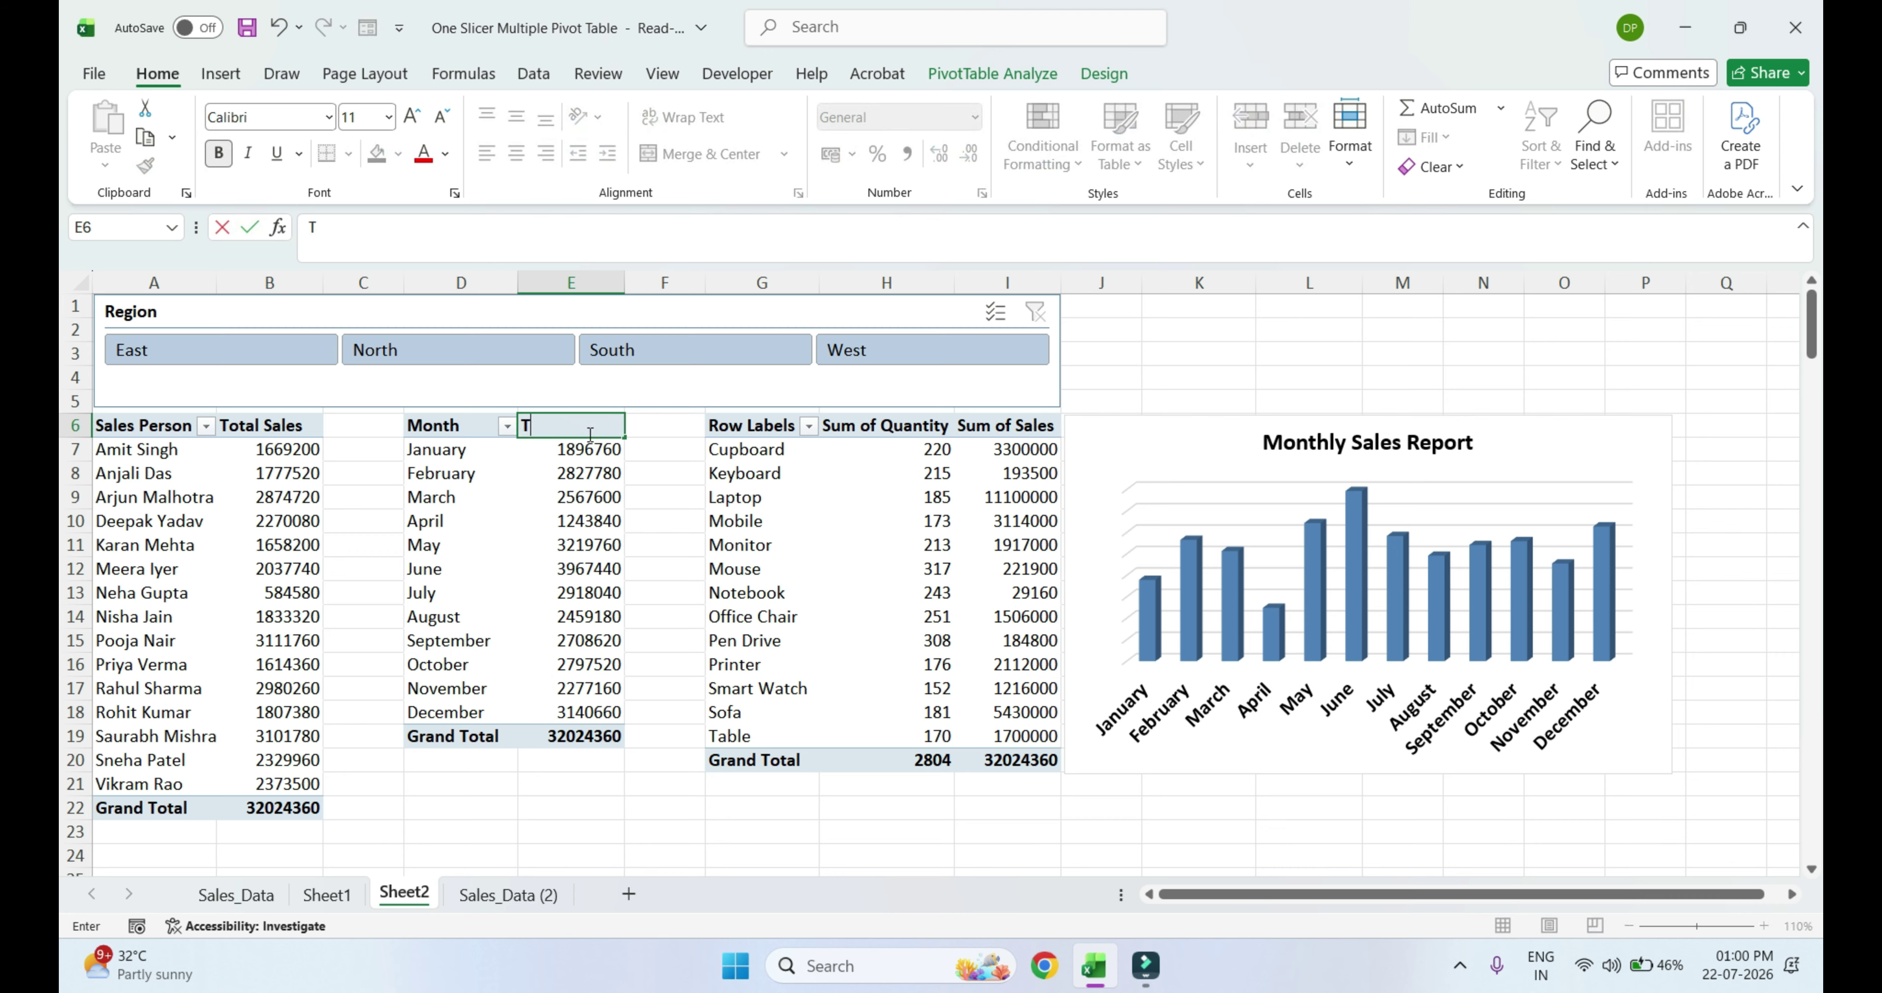
type("otal Sales")
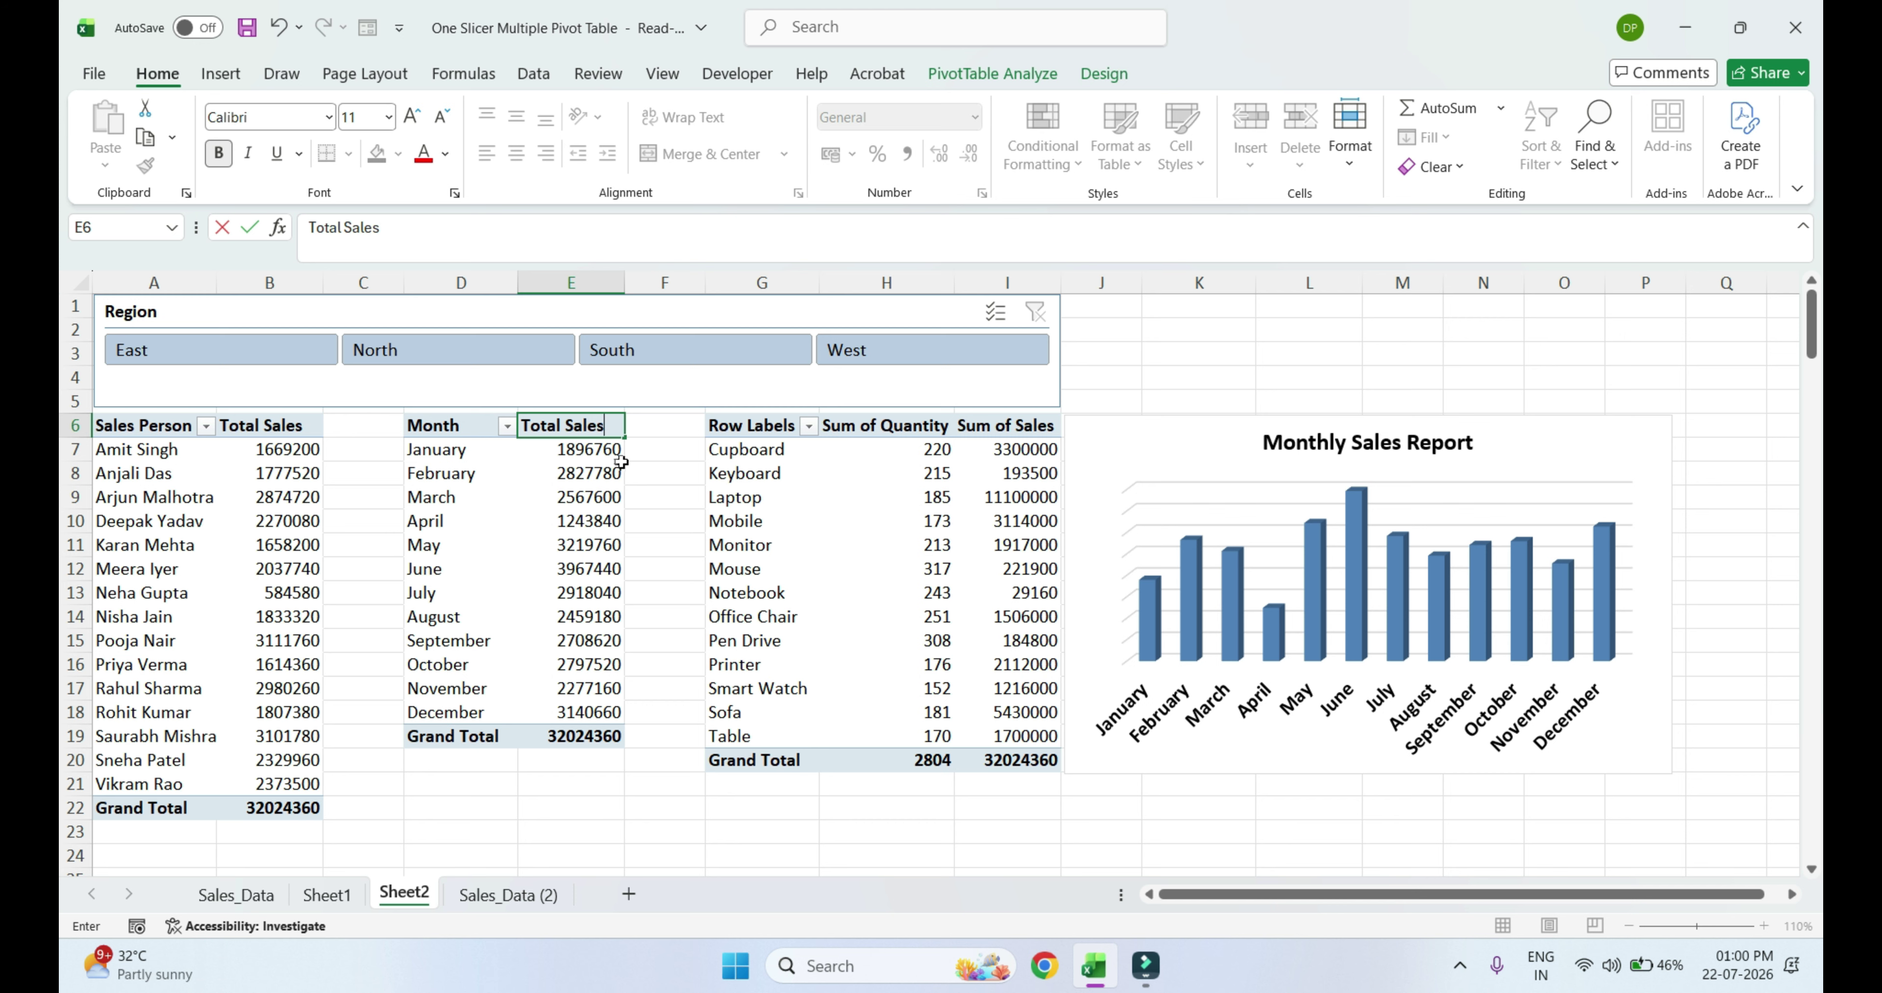
Rename the third PivotTable's headers in G6 and H6 as "Product" and "Total Quantity"
left_click(762, 426)
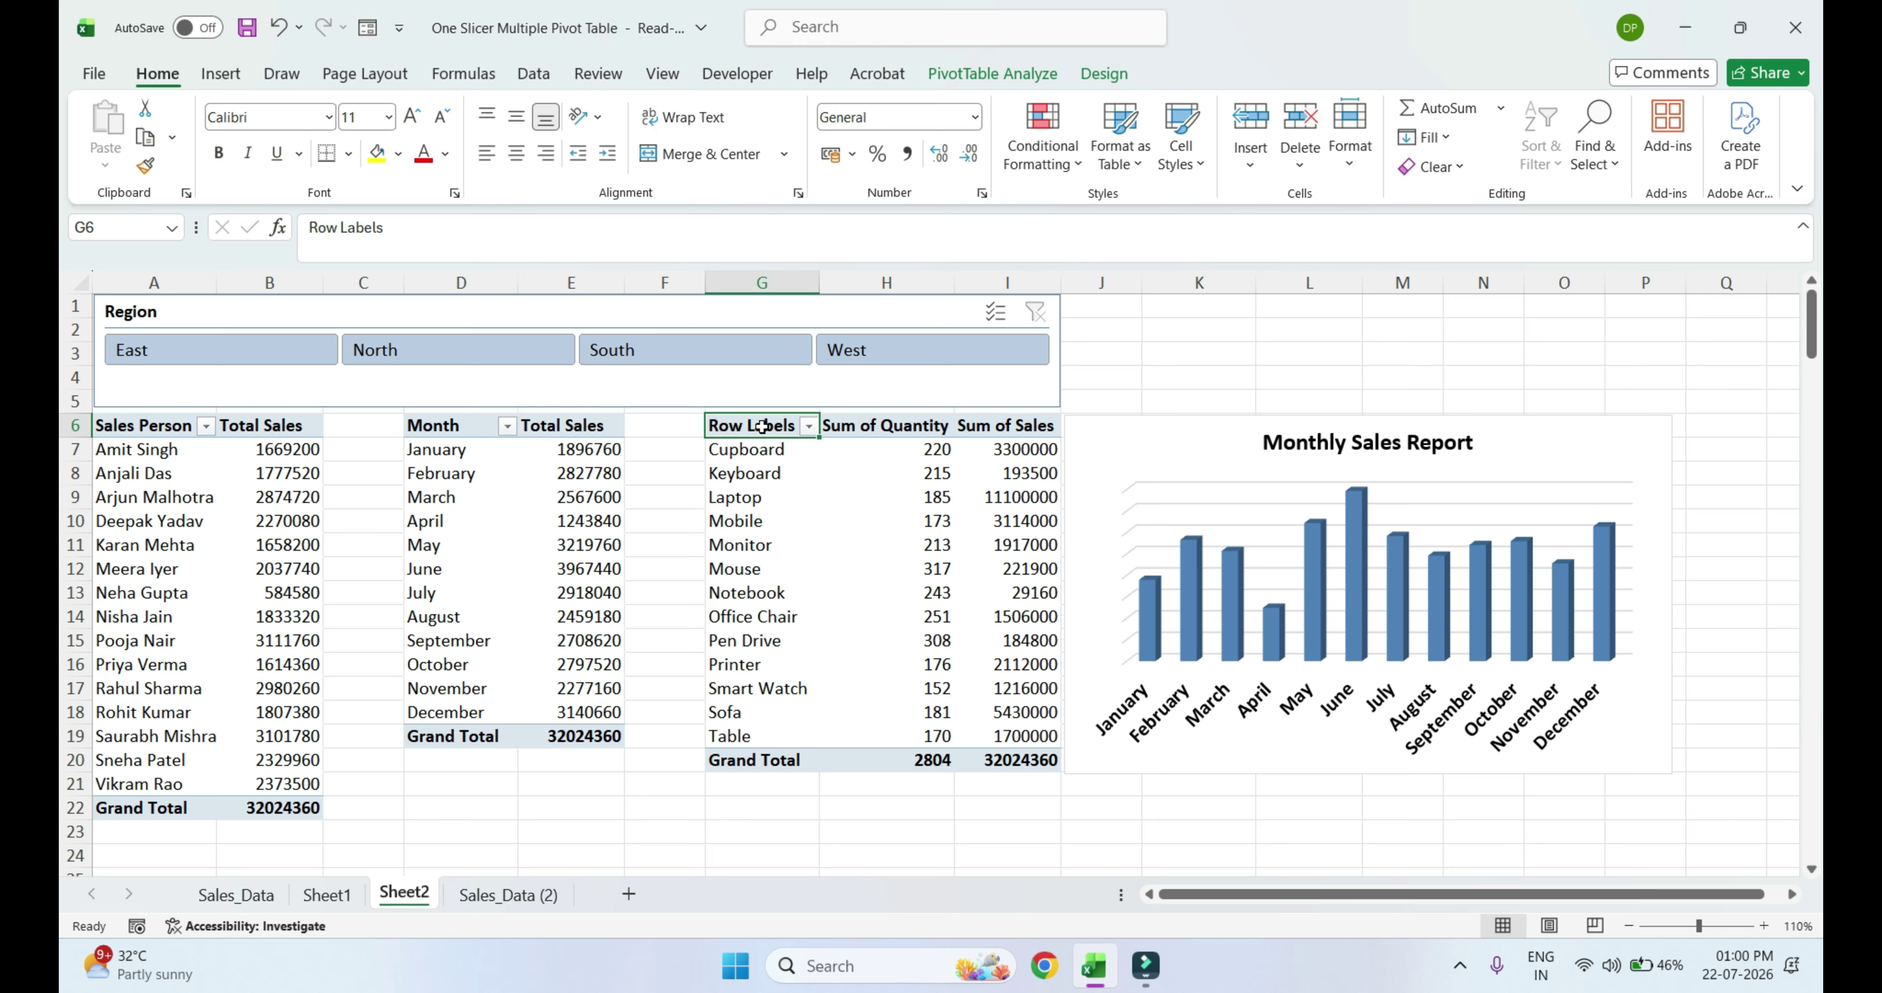
type("Product")
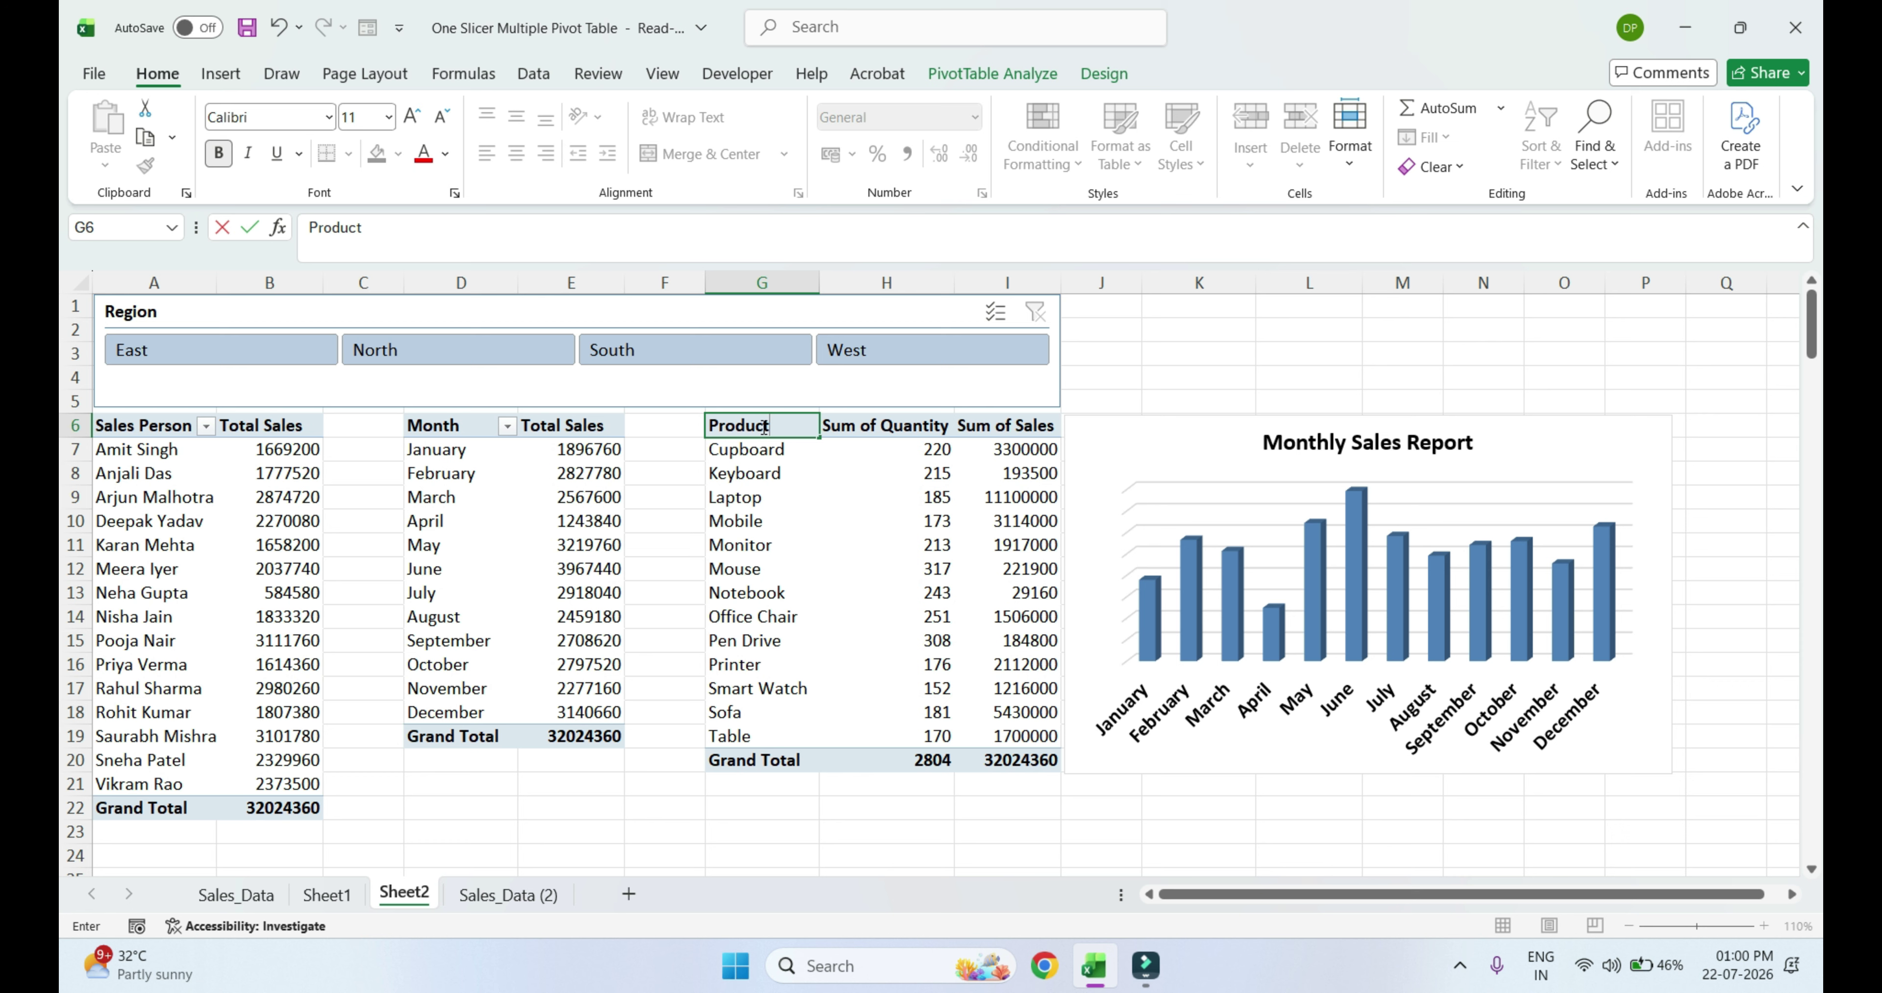
key("Tab")
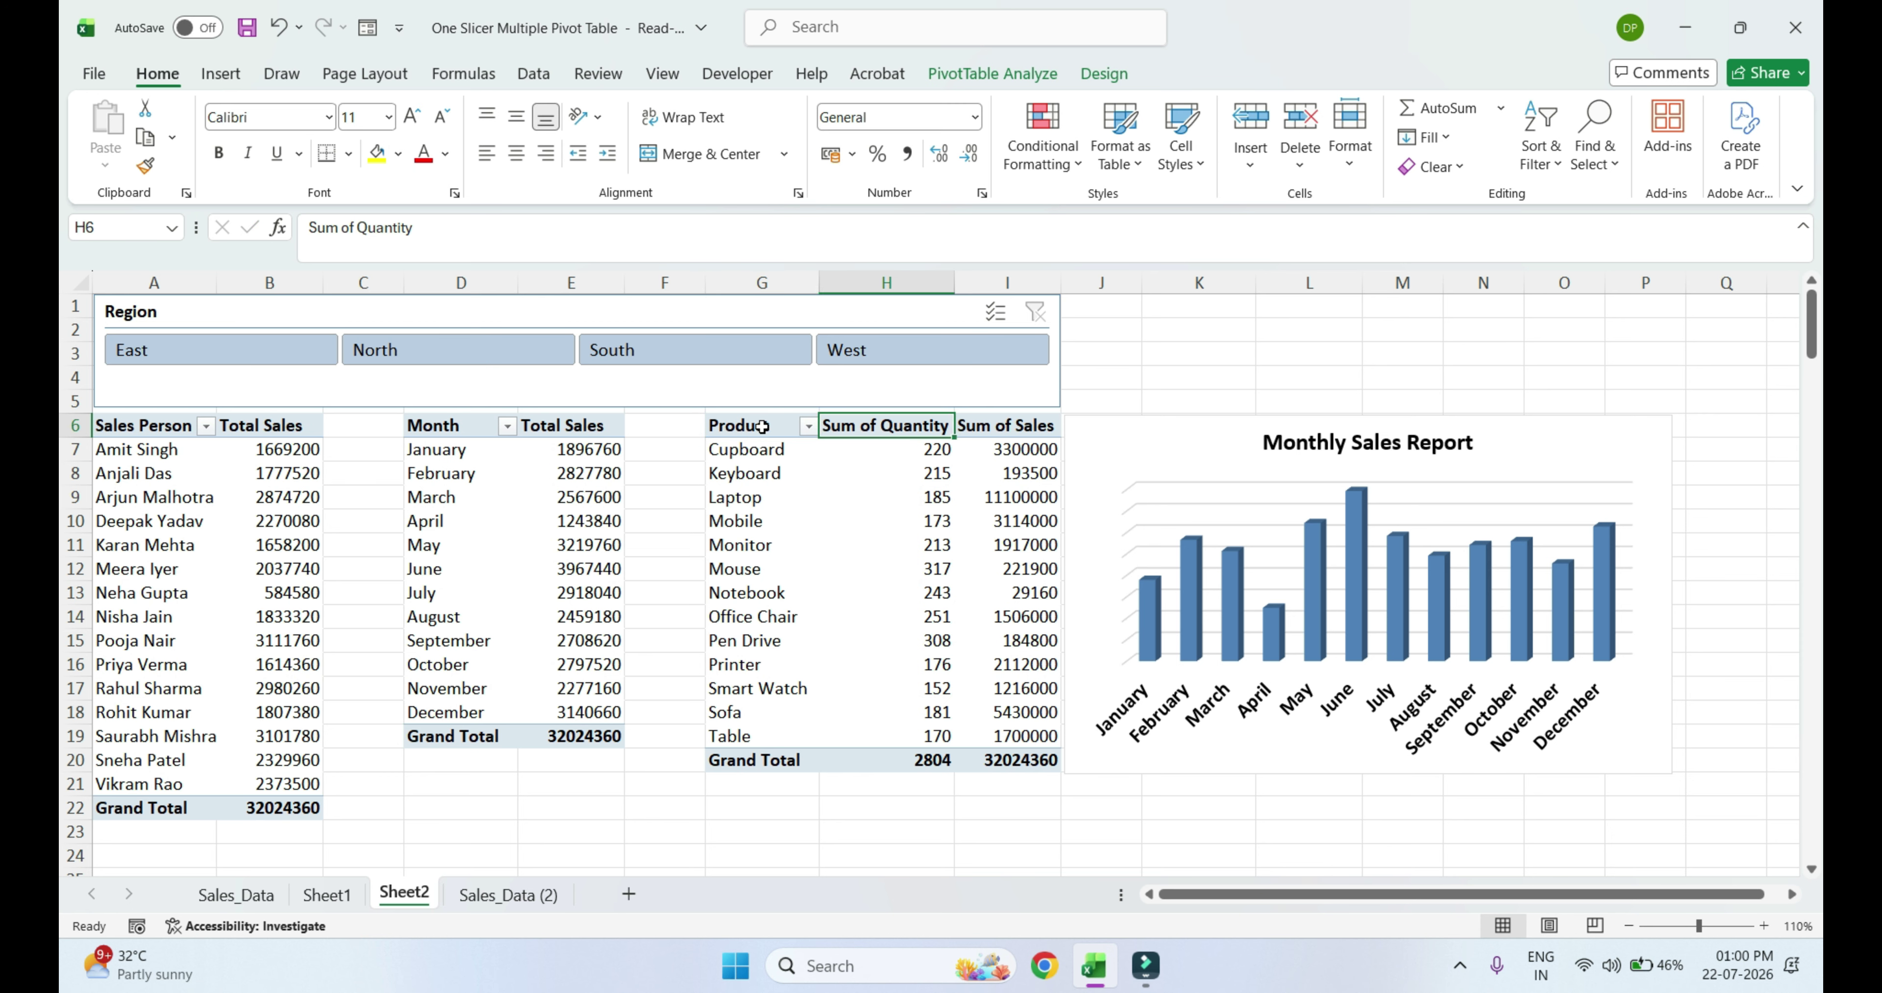
type("Total Qu")
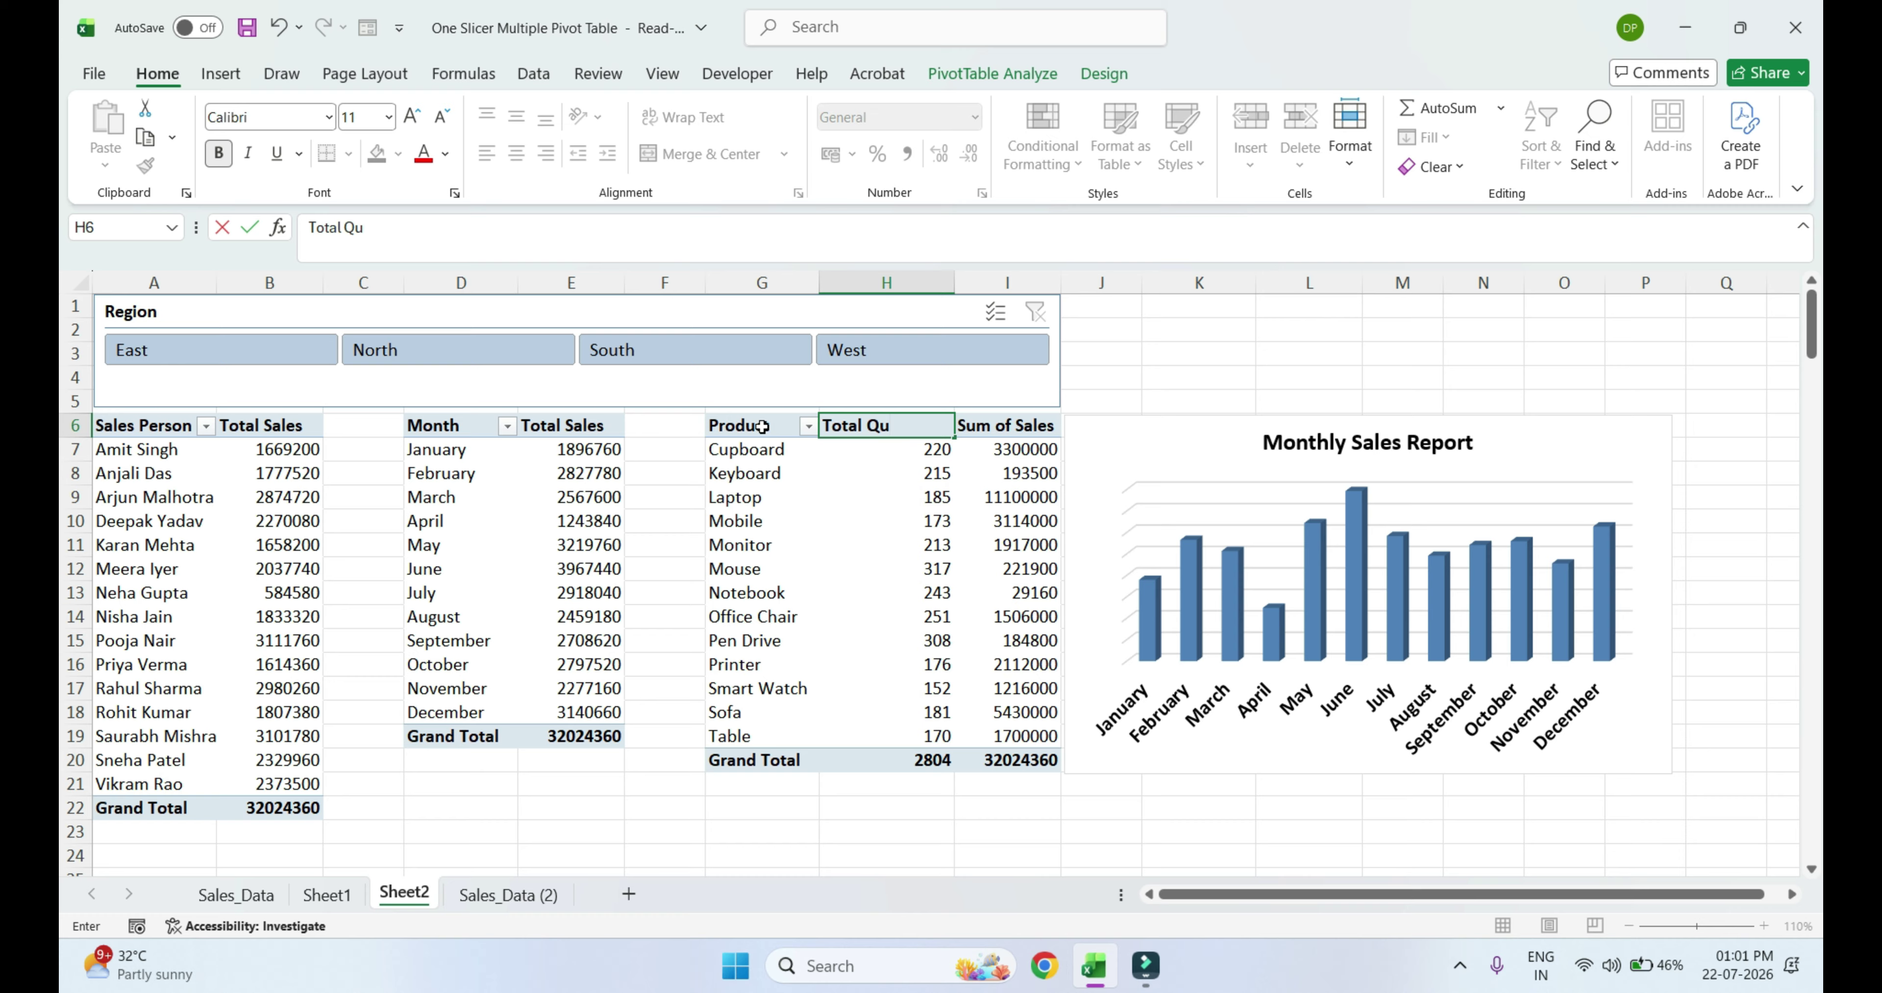
type("antity")
key("Tab")
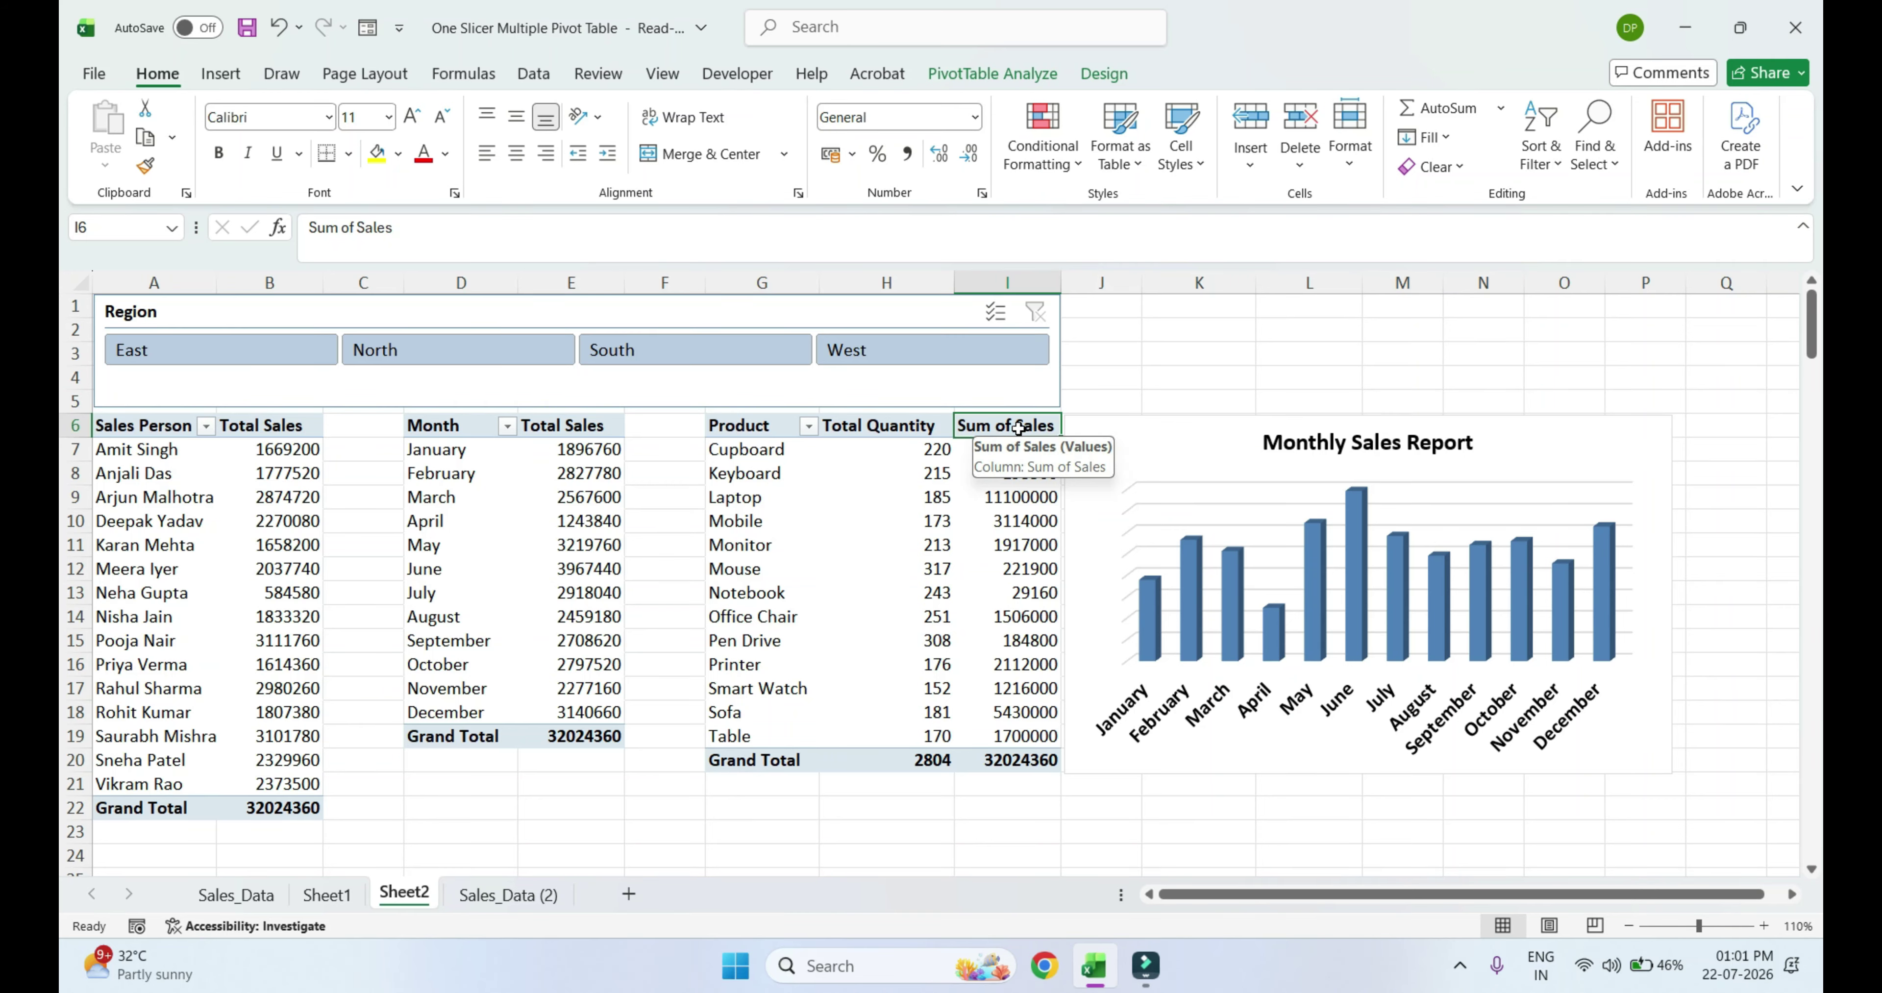
Rename the third PivotTable's sales column header in cell I6 as "Total Sales"
type("Total ")
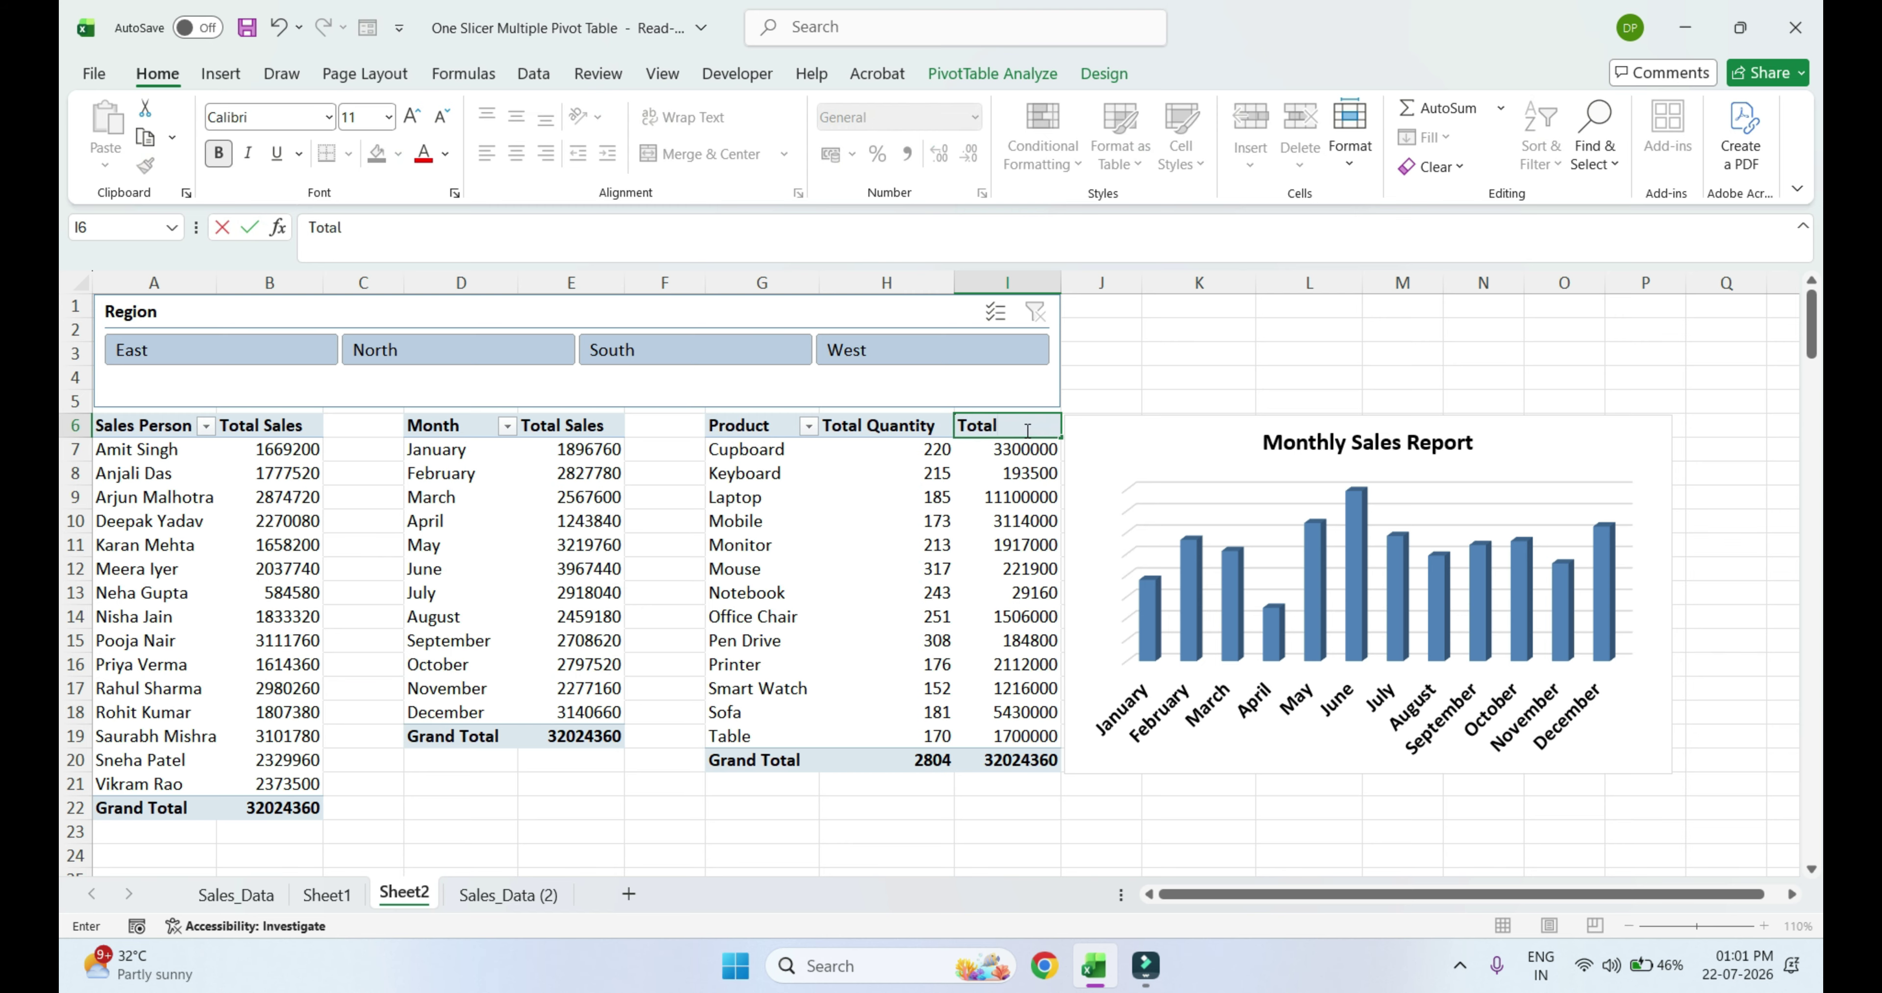
type("Sales")
key("Return")
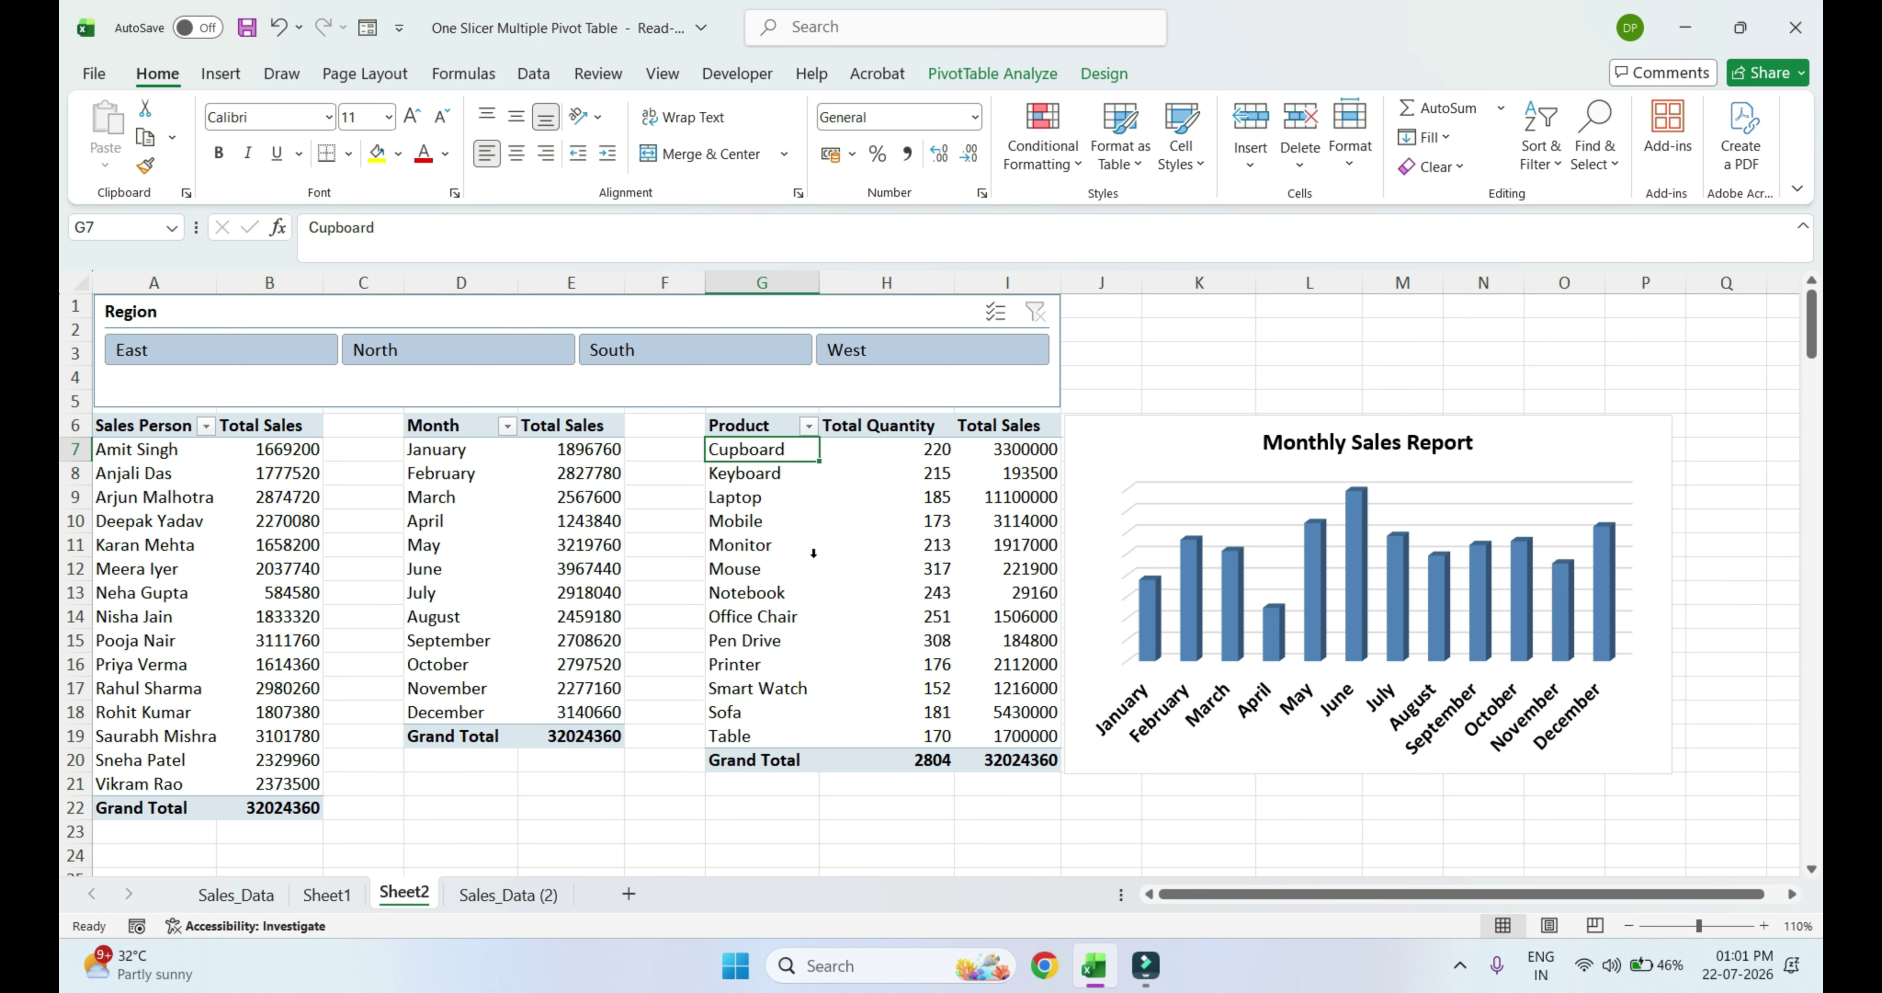